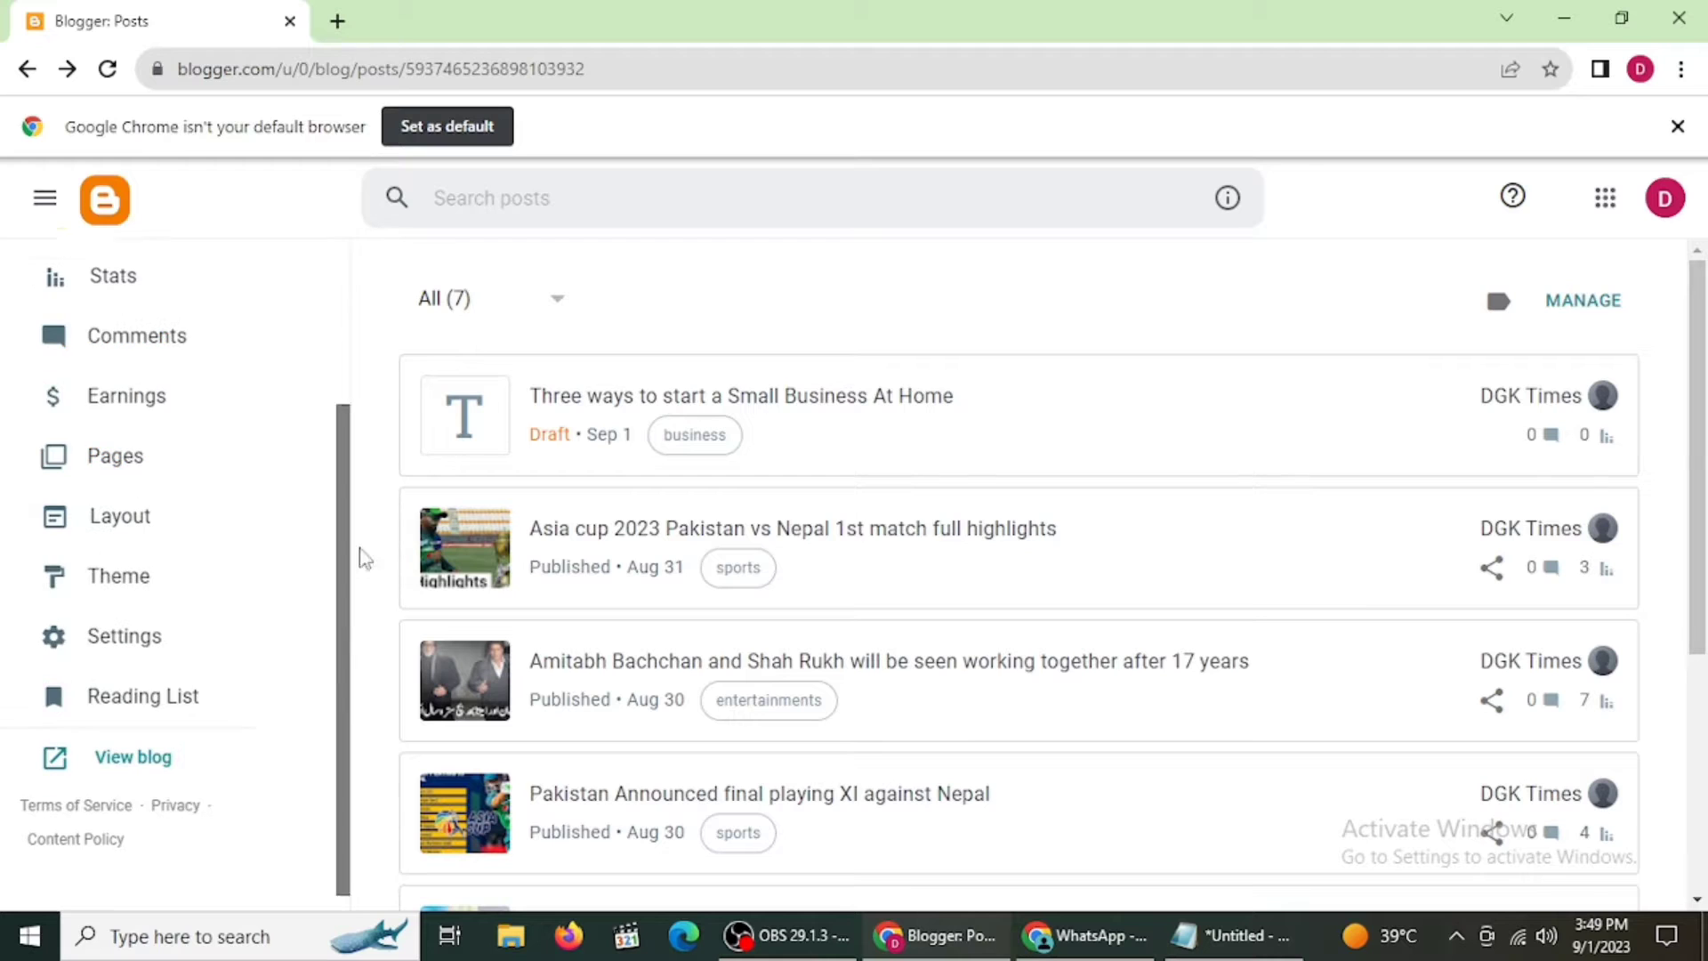
- View the live blog and look through the post "Pakistan ready to host Asia Cup 2023 - Asia Cup Schedule"
click(163, 753)
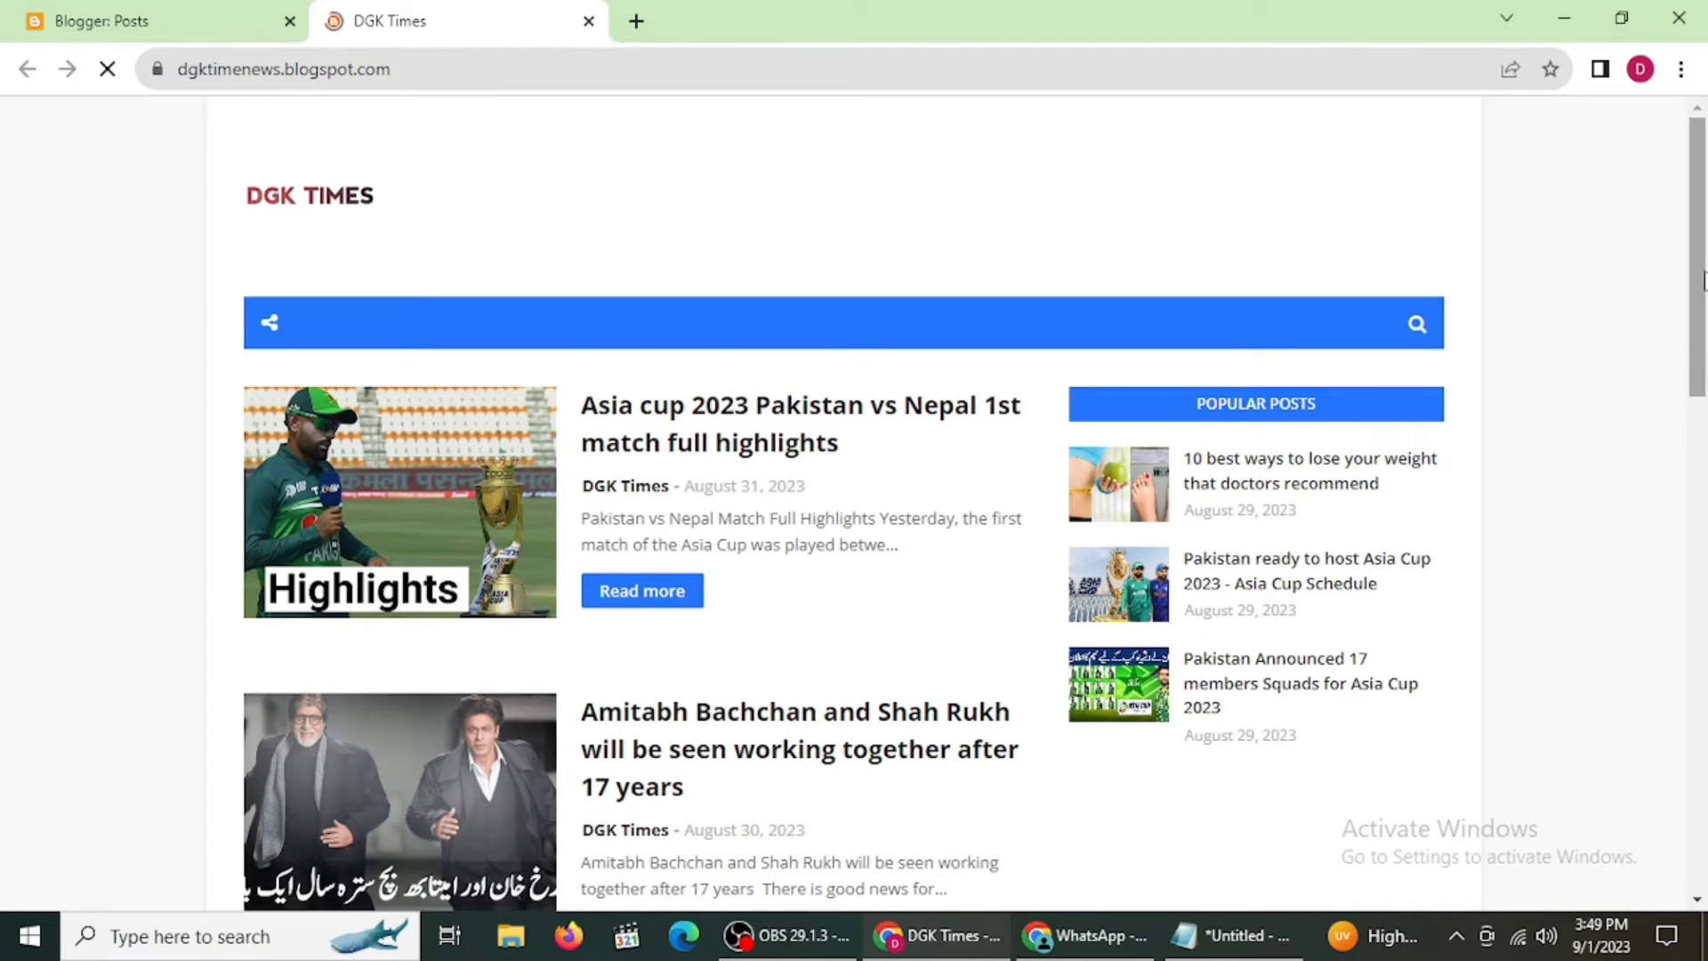
drag(1701, 294, 1704, 663)
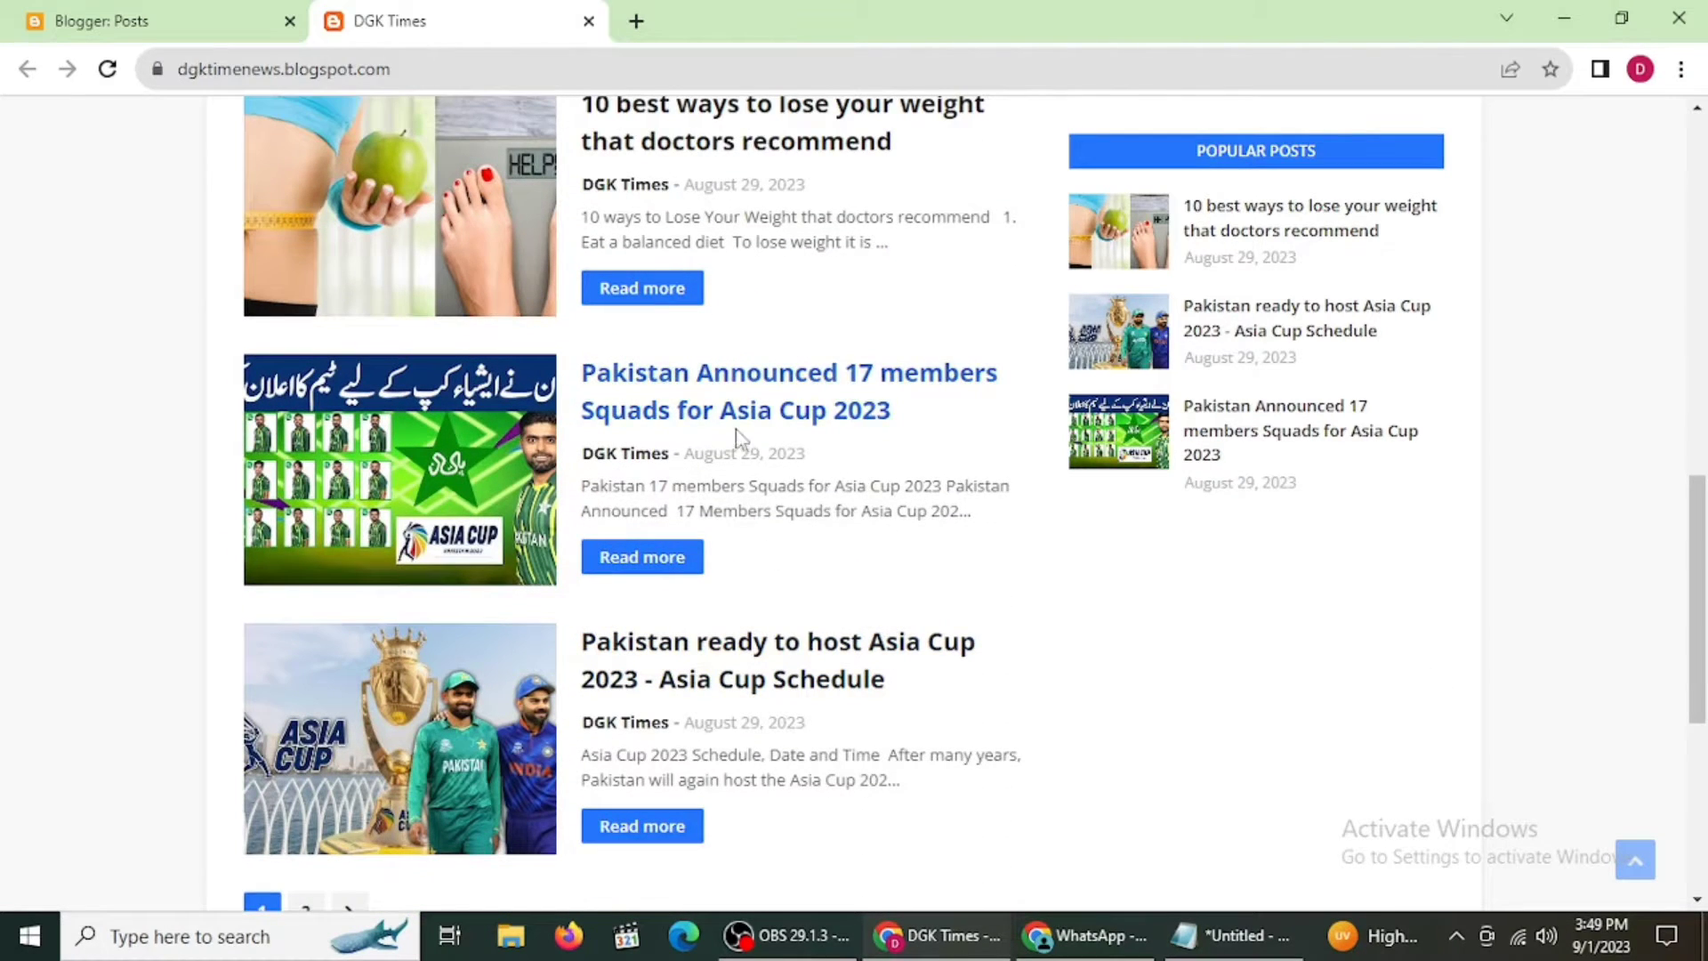
click(833, 682)
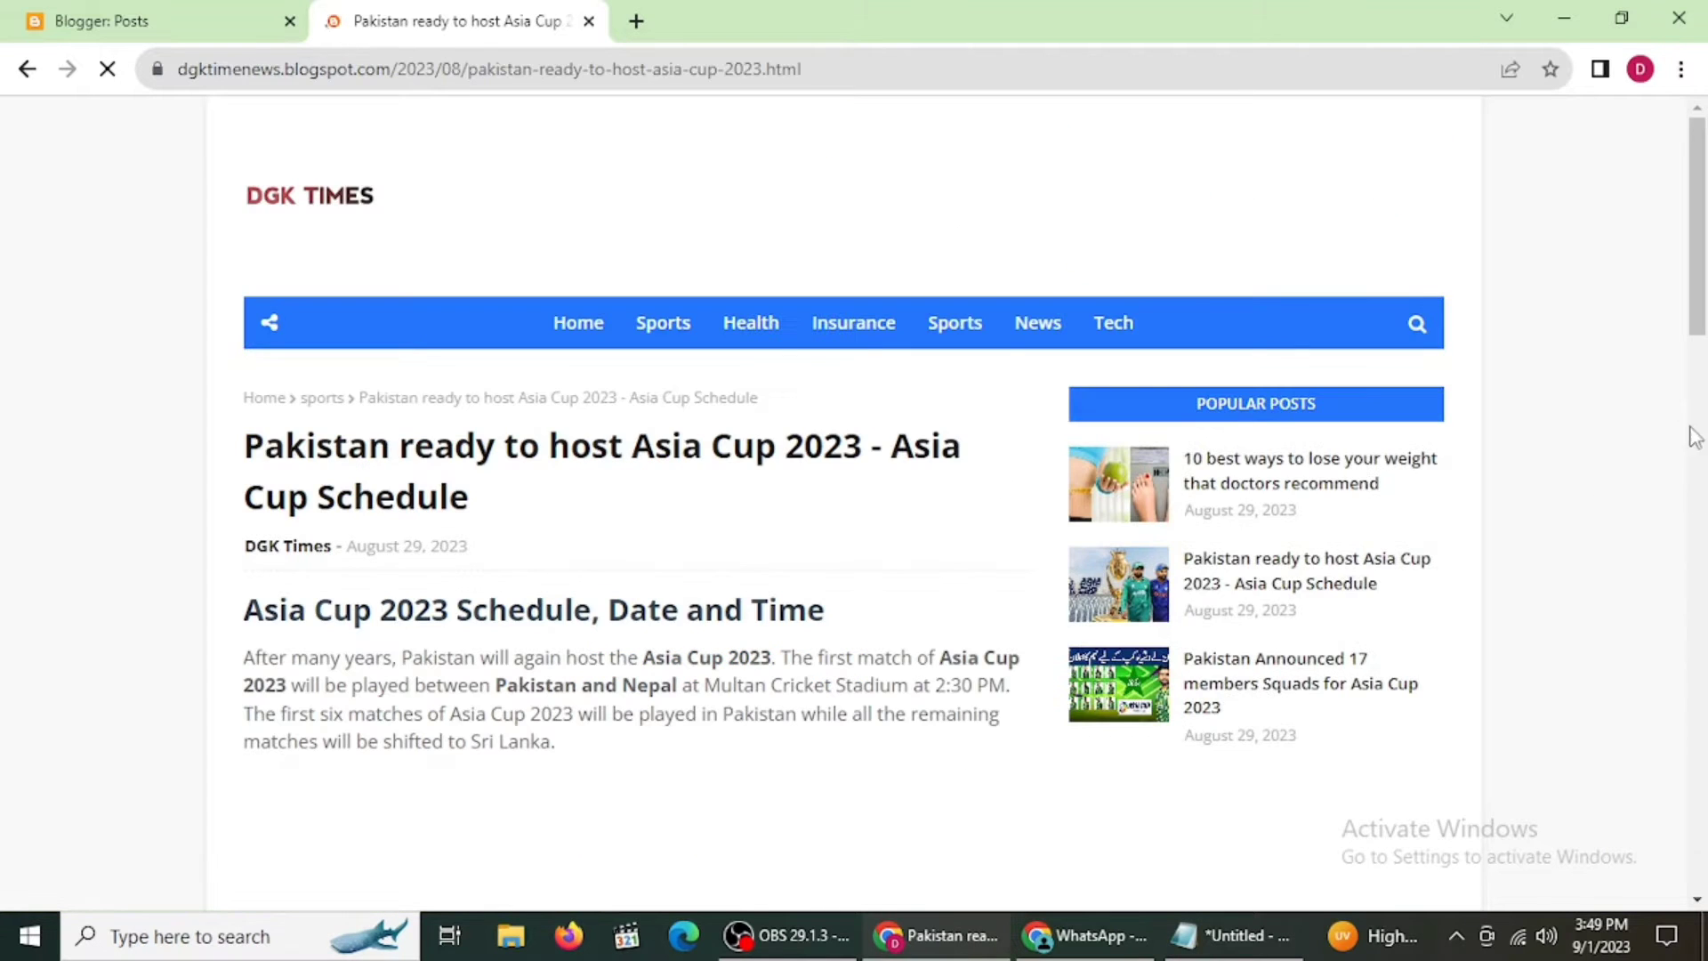
drag(1695, 339, 1704, 374)
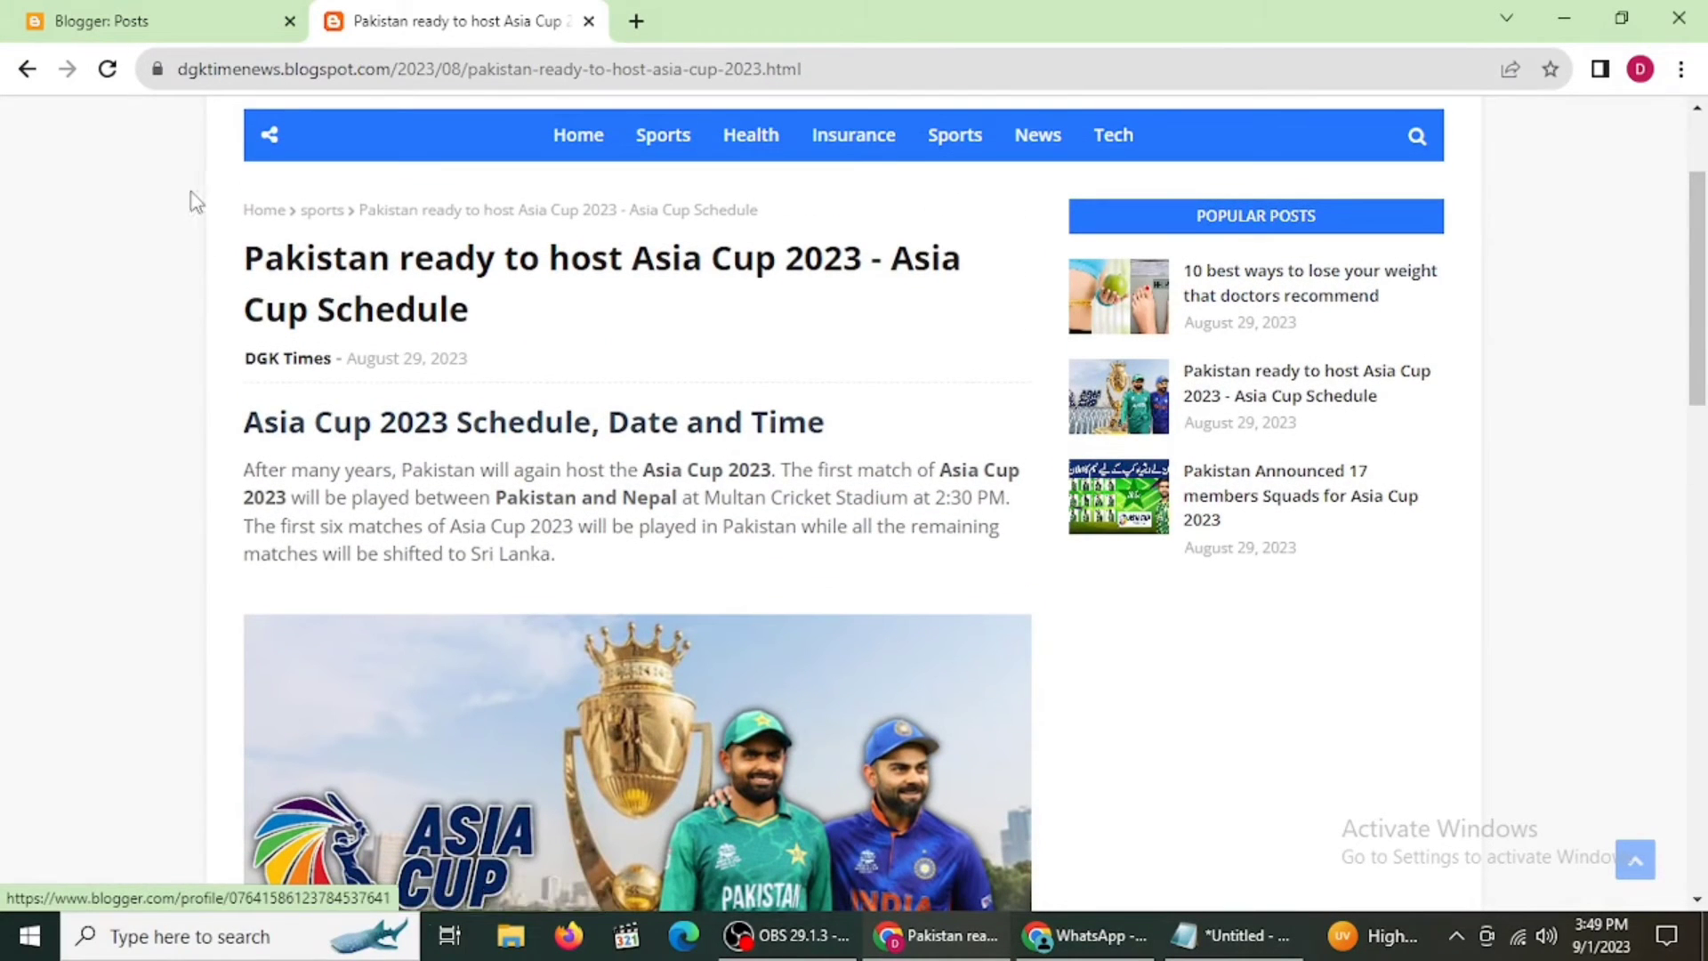
- Return to the blog's post management page and start a new post
click(174, 18)
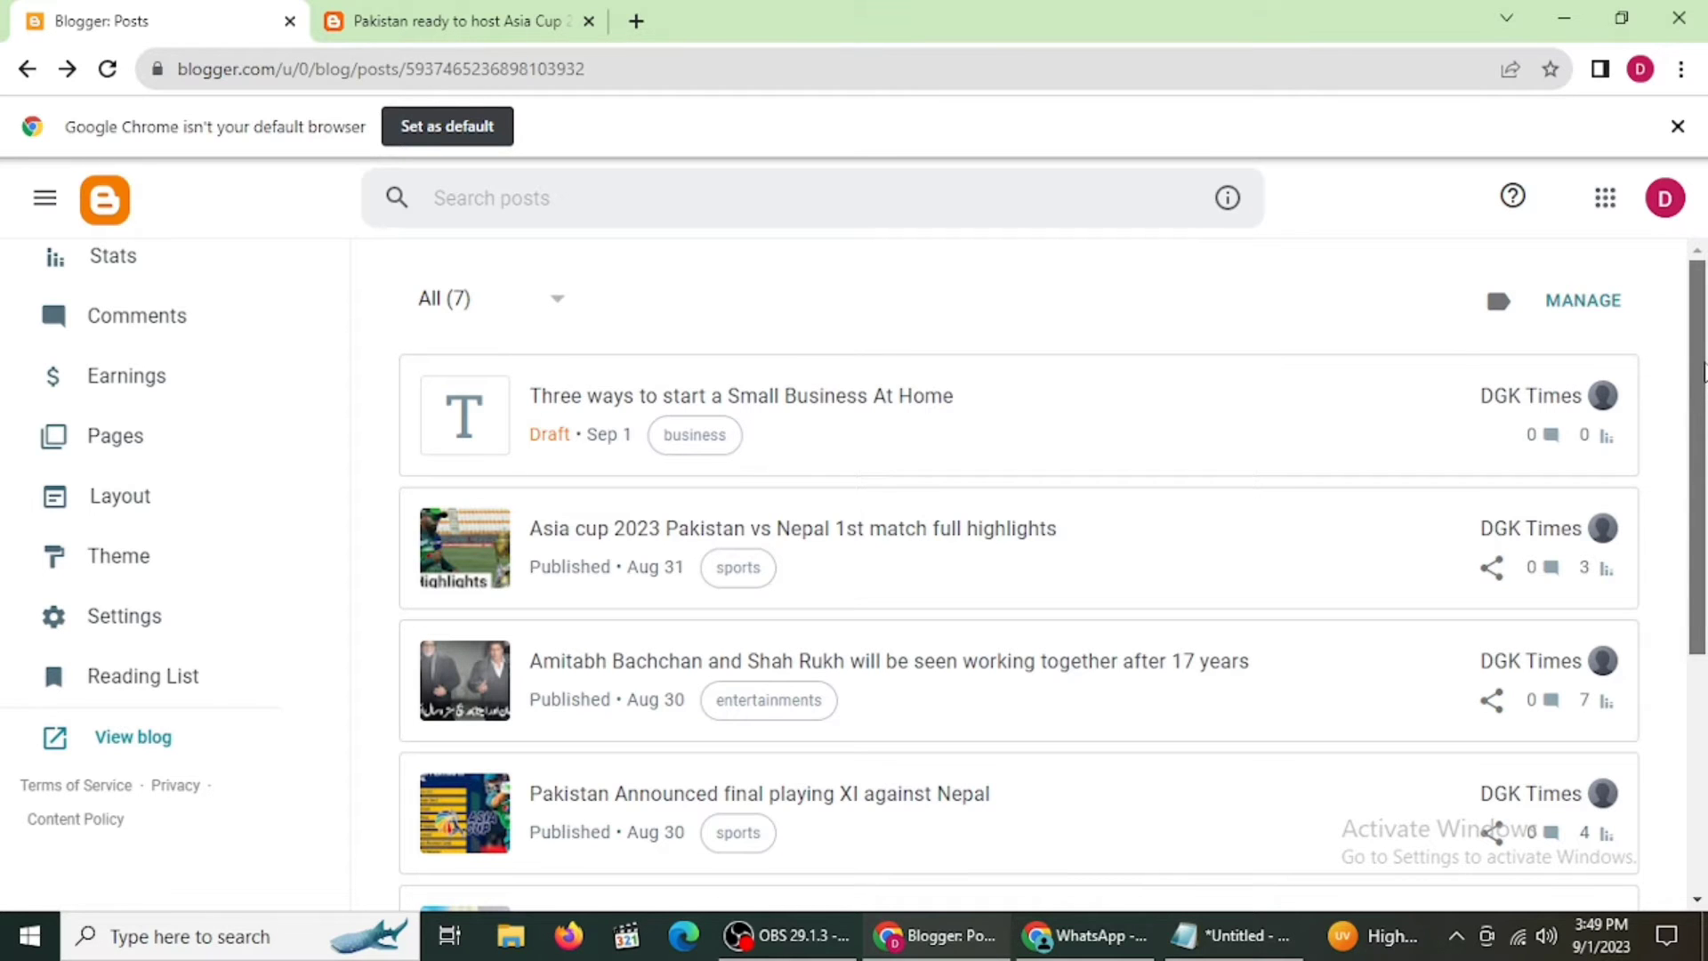
drag(1704, 371, 1650, 166)
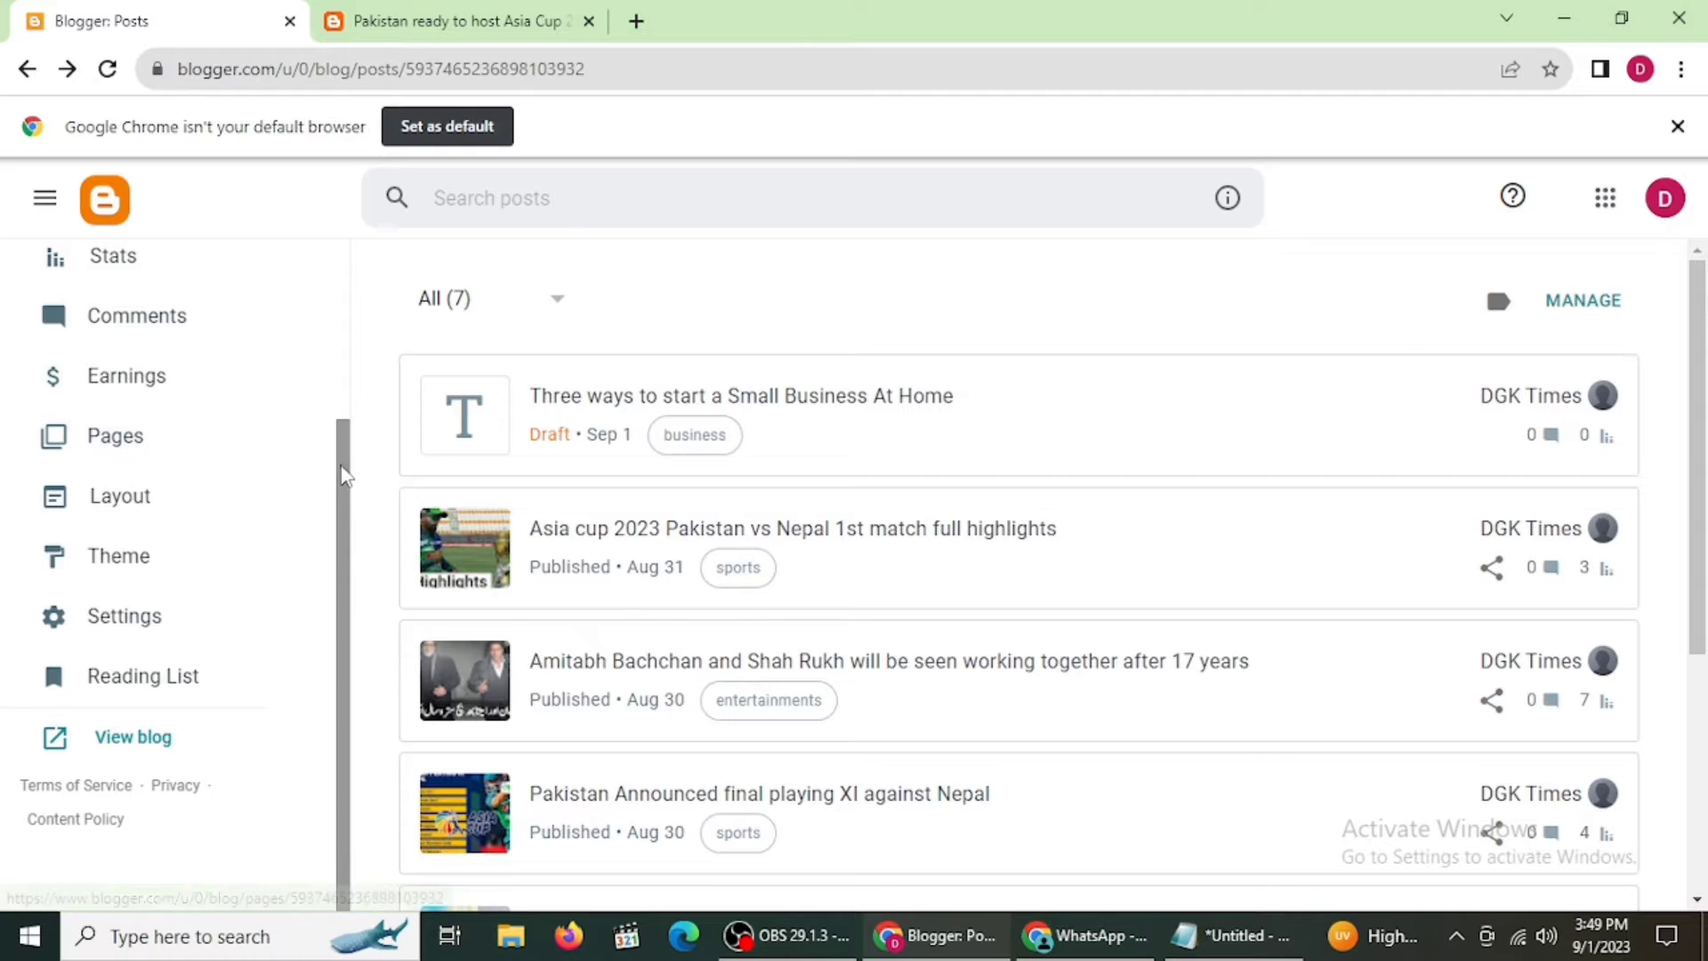
scroll(344, 472, up, 1)
scroll(343, 294, up, 5)
click(107, 360)
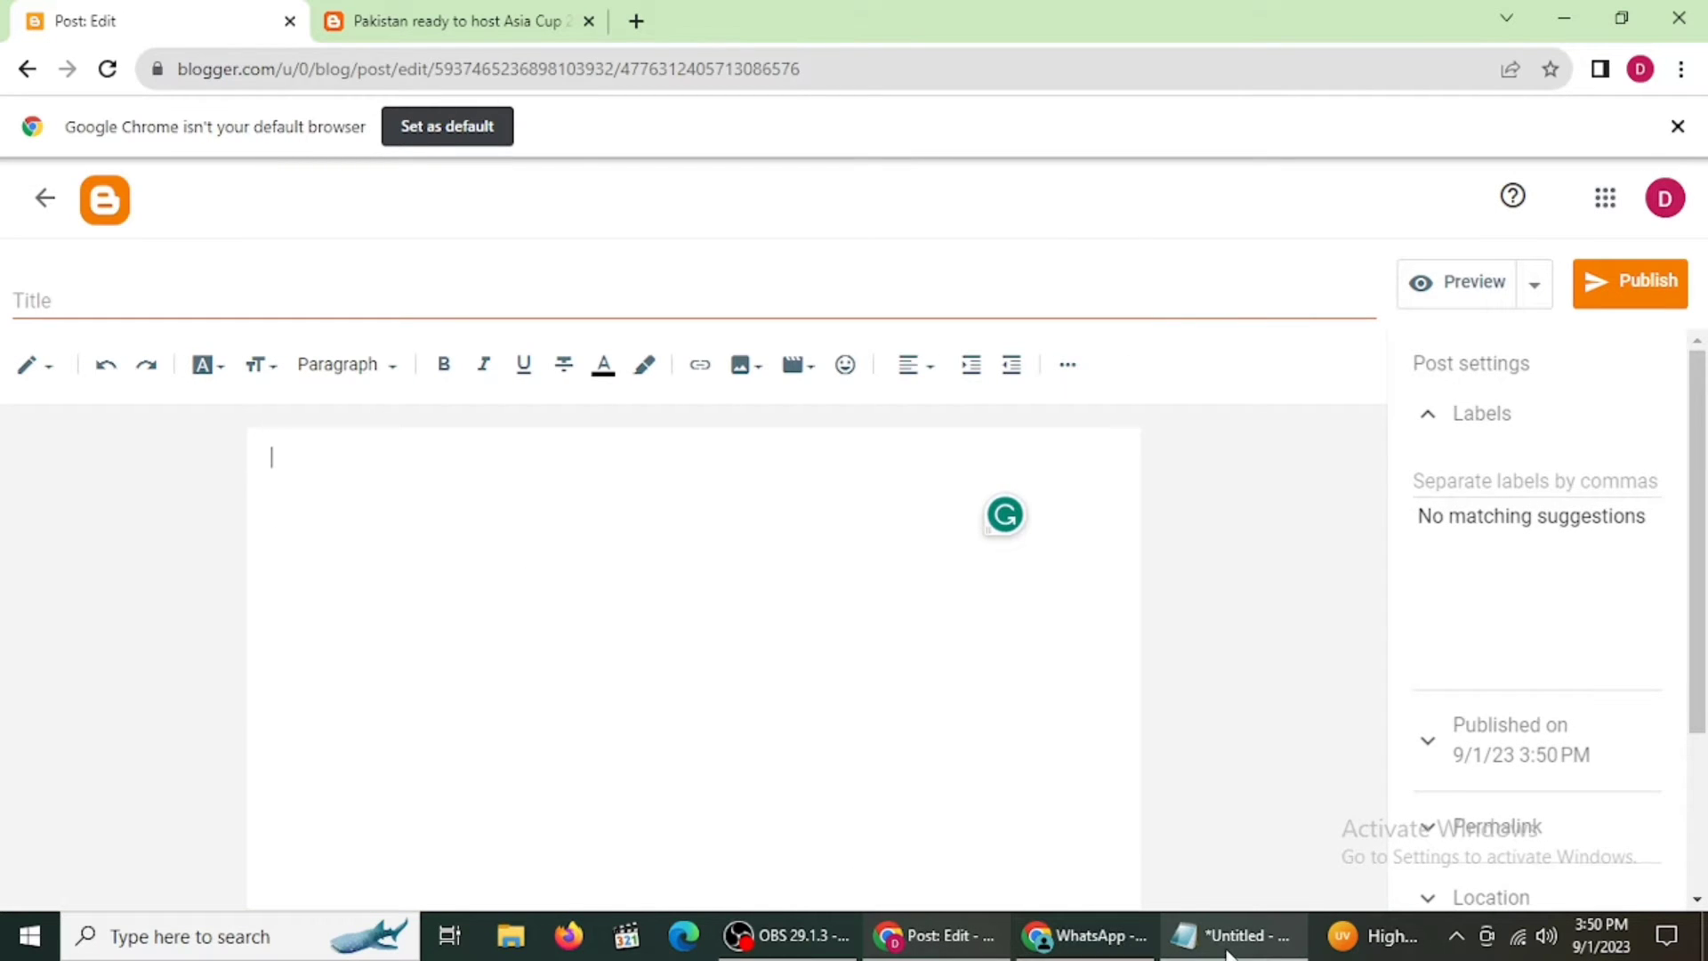
- Check the article about earning money from YouTube in Notepad and paste it into the new post's body
click(1254, 950)
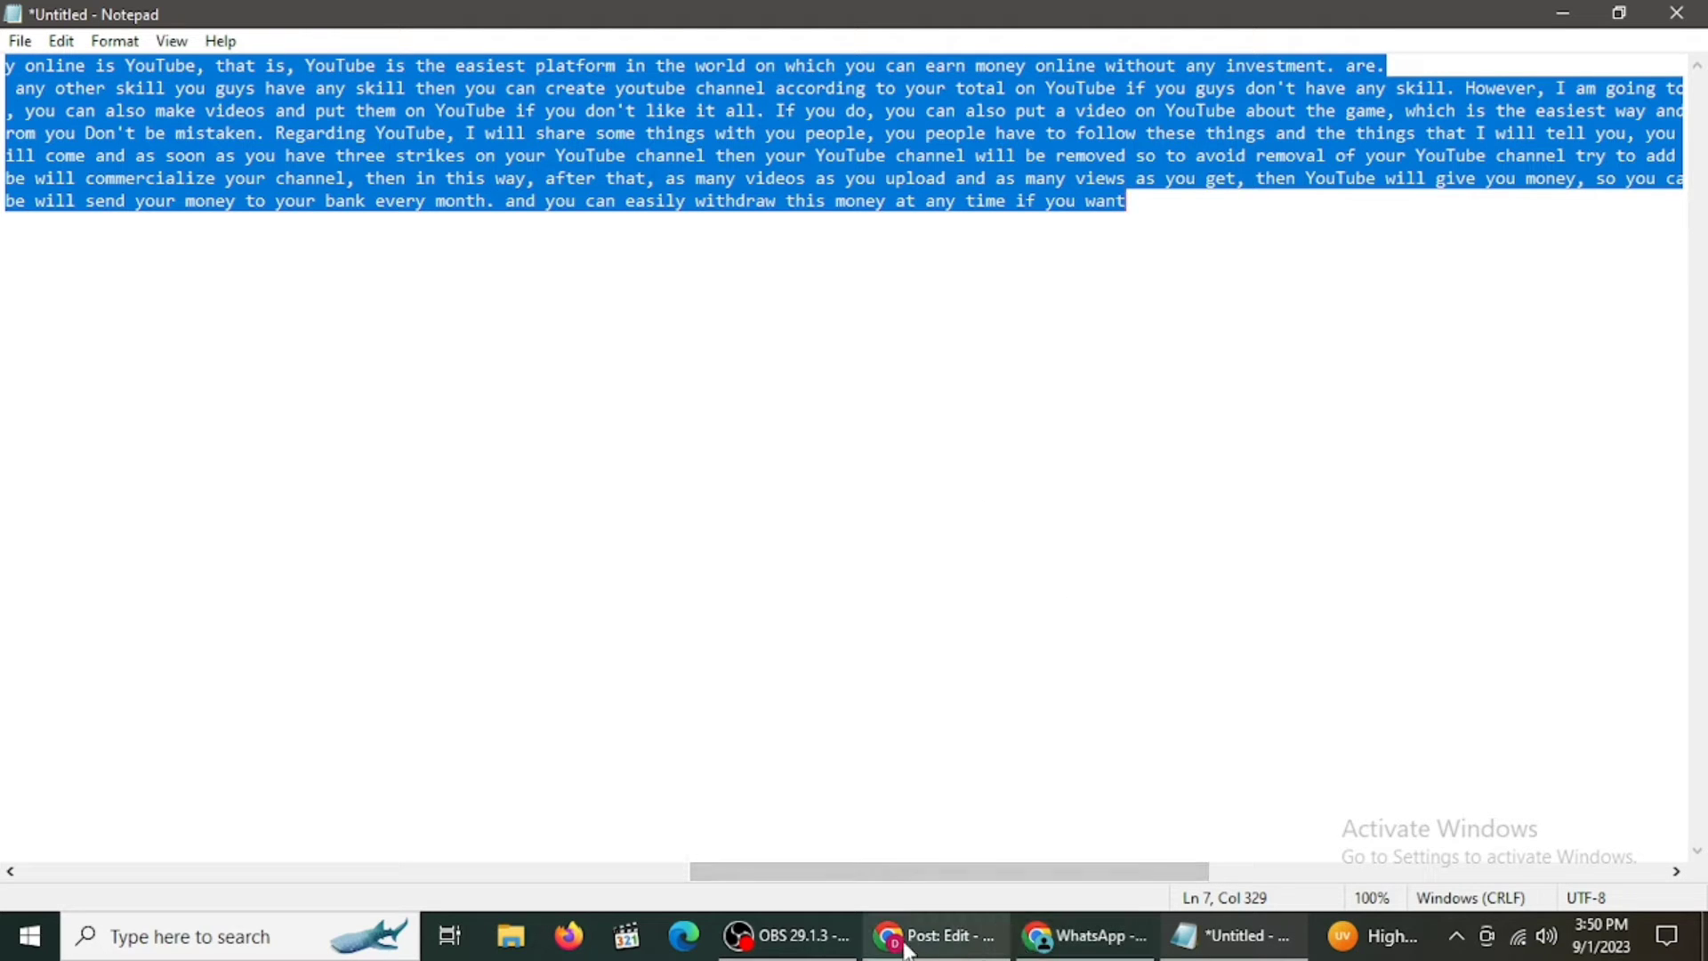
click(967, 939)
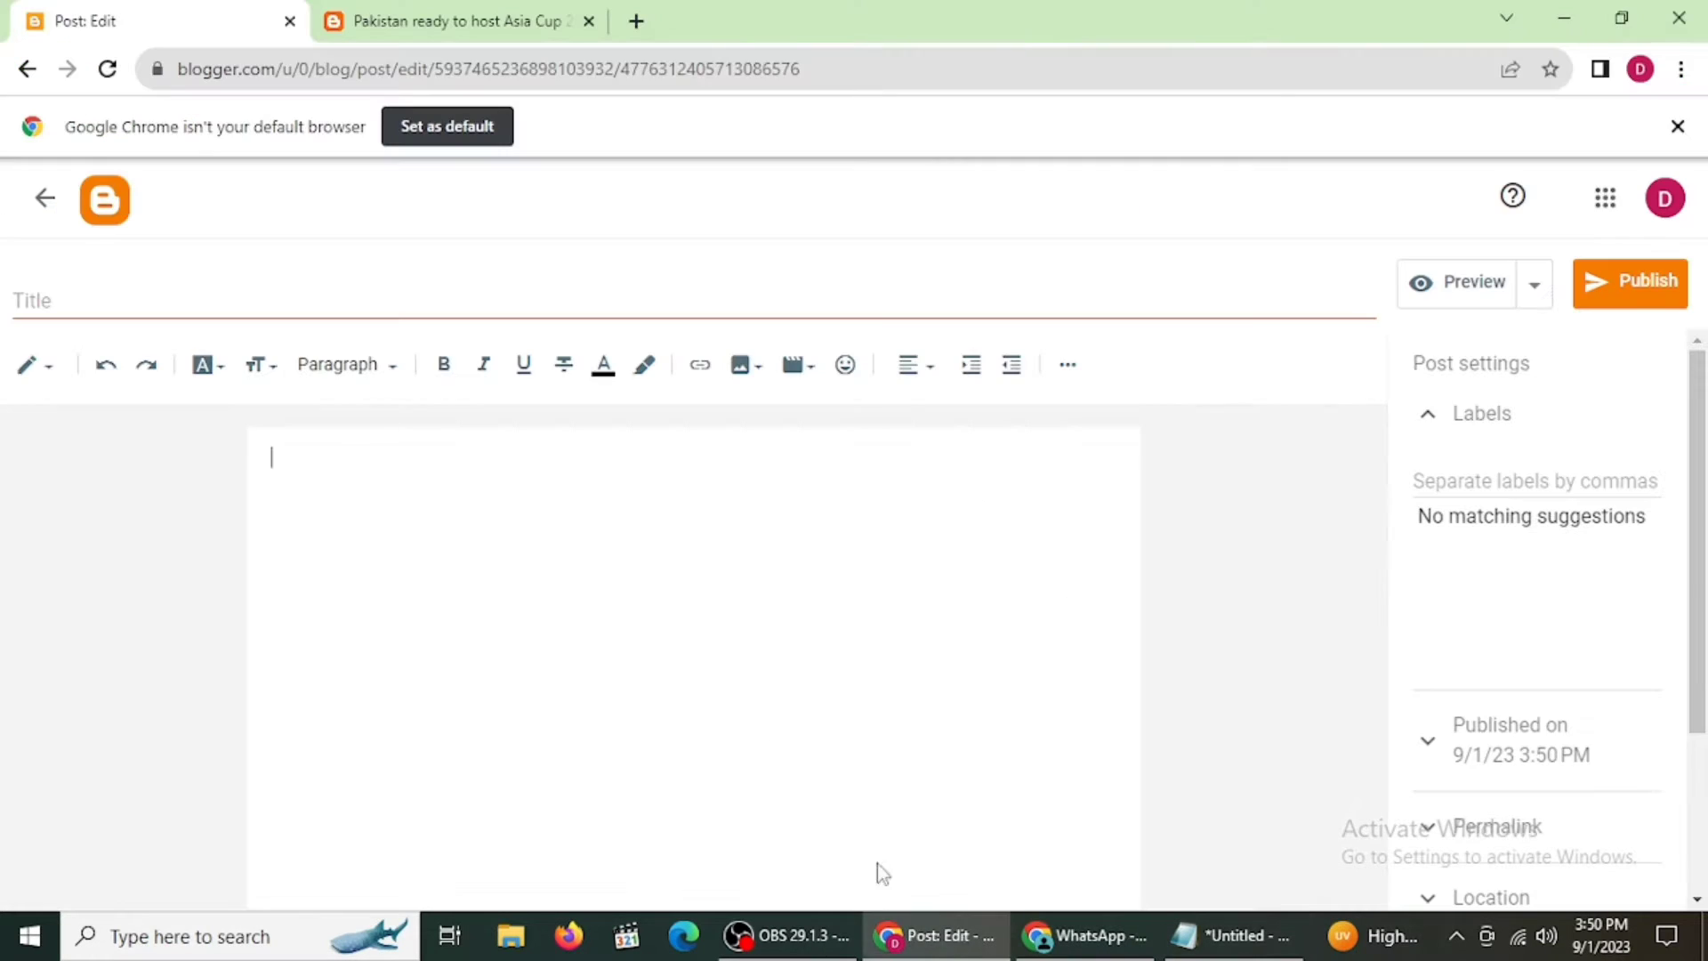
key(ctrl+v)
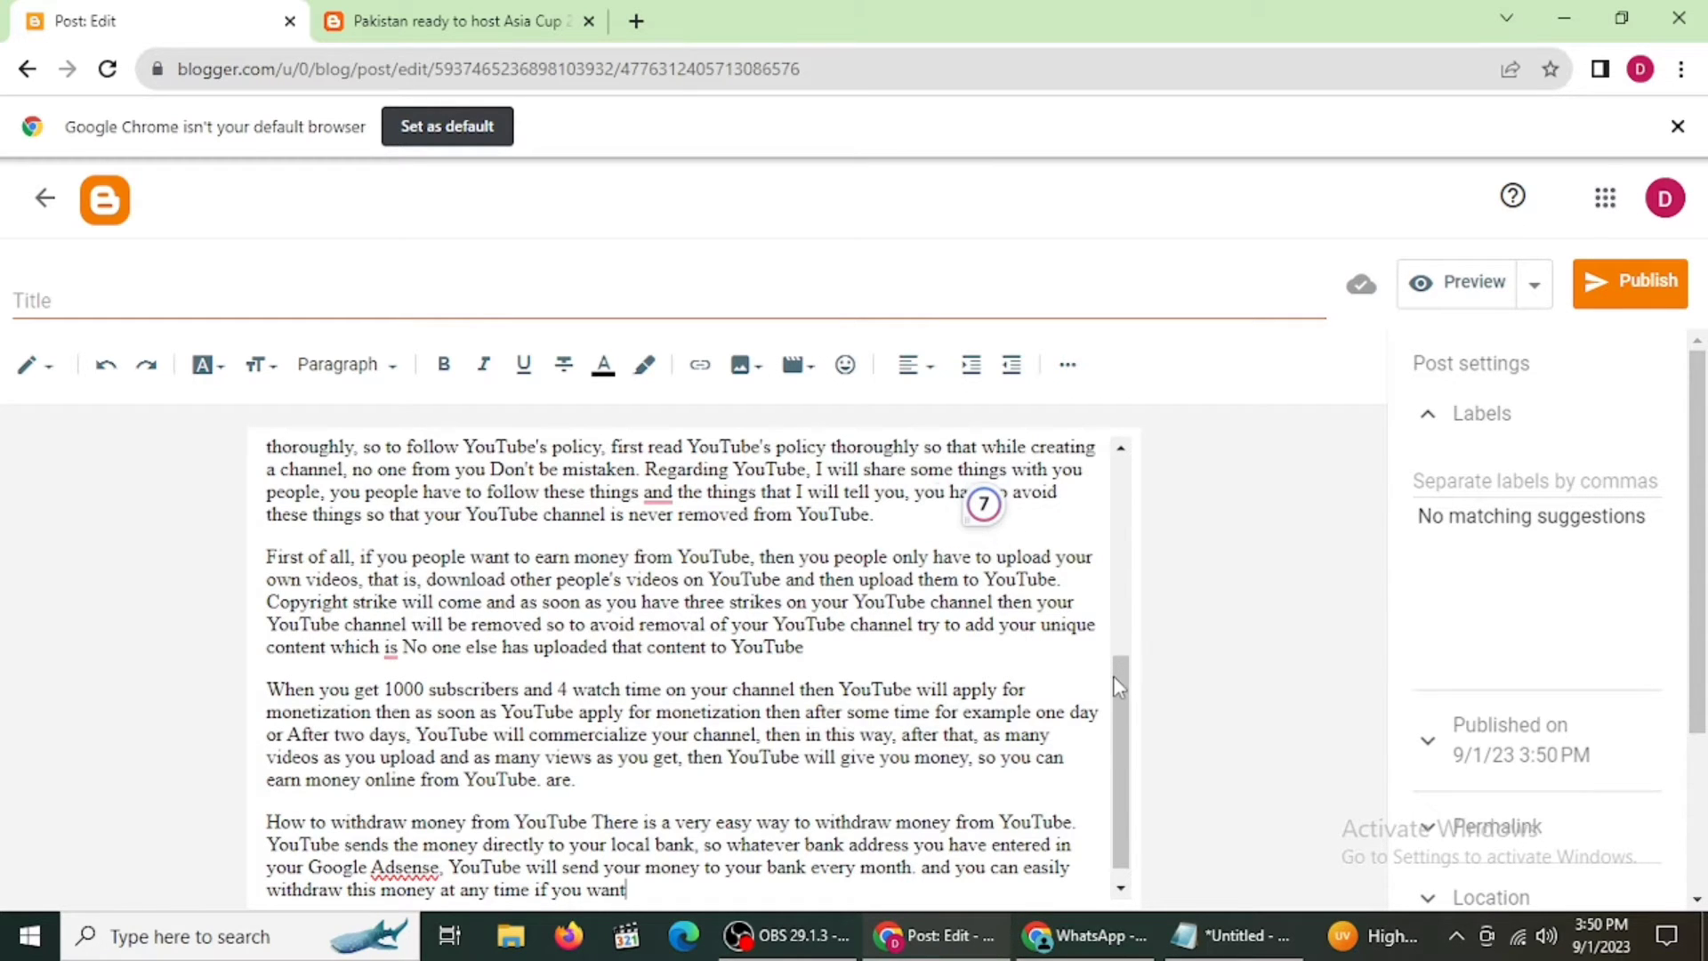
- Title the post "how to make money from youtube" and add the label "business"
drag(1116, 688, 1094, 394)
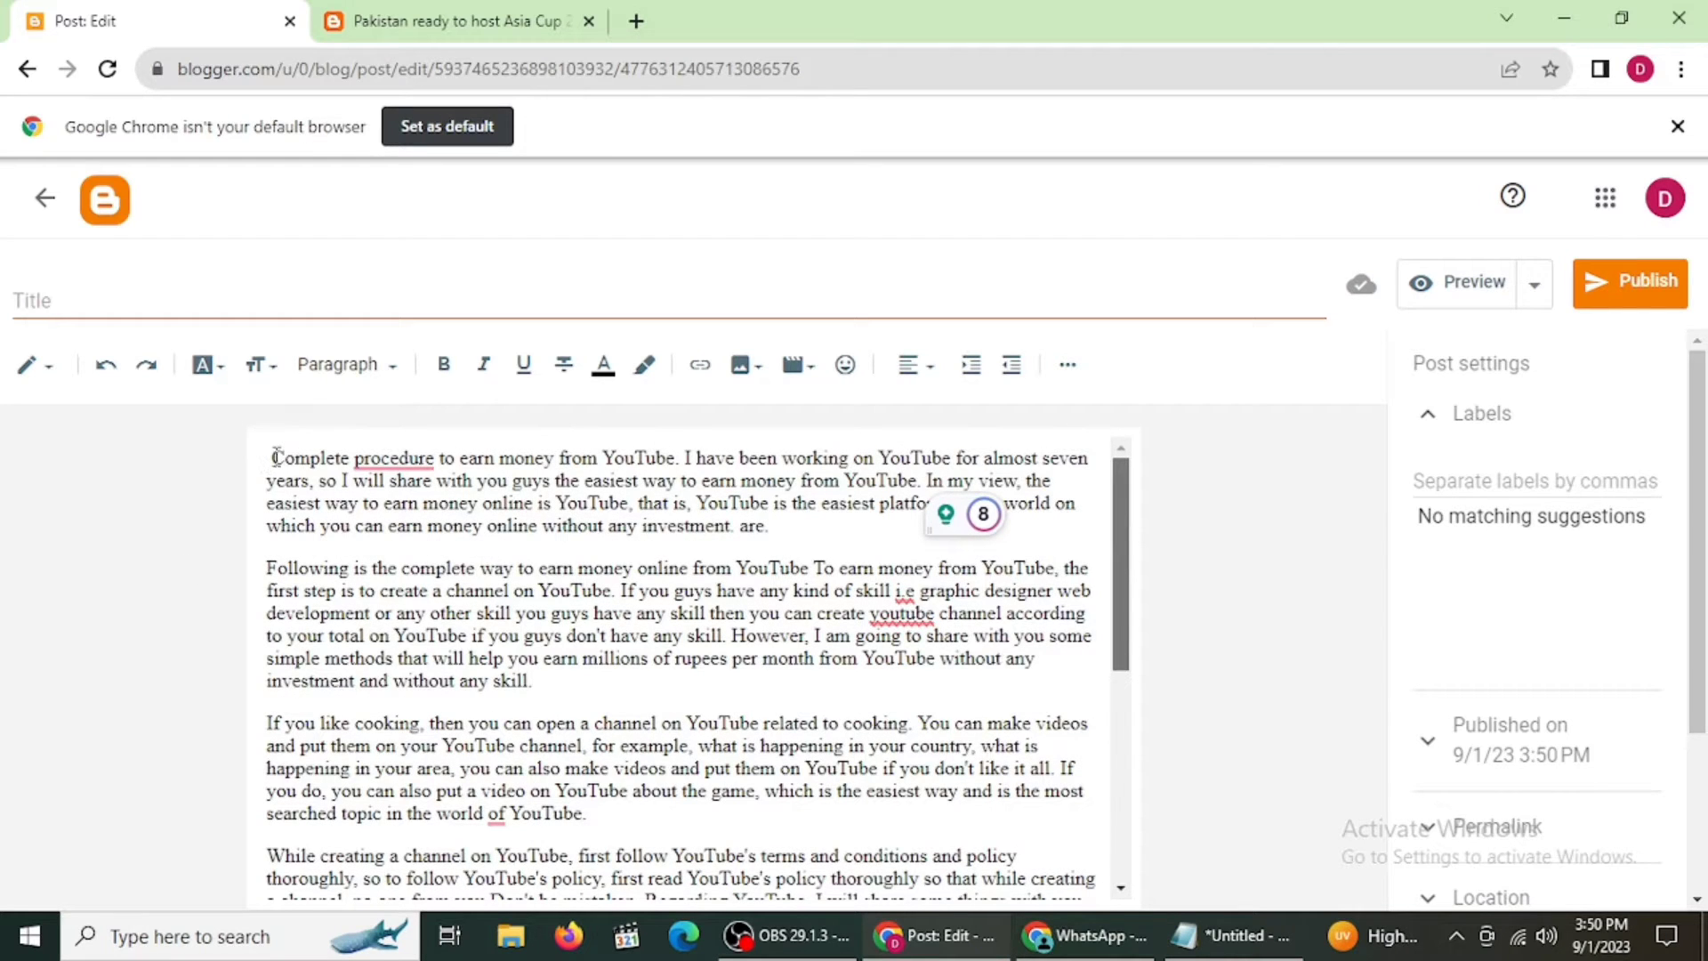
drag(289, 455, 236, 460)
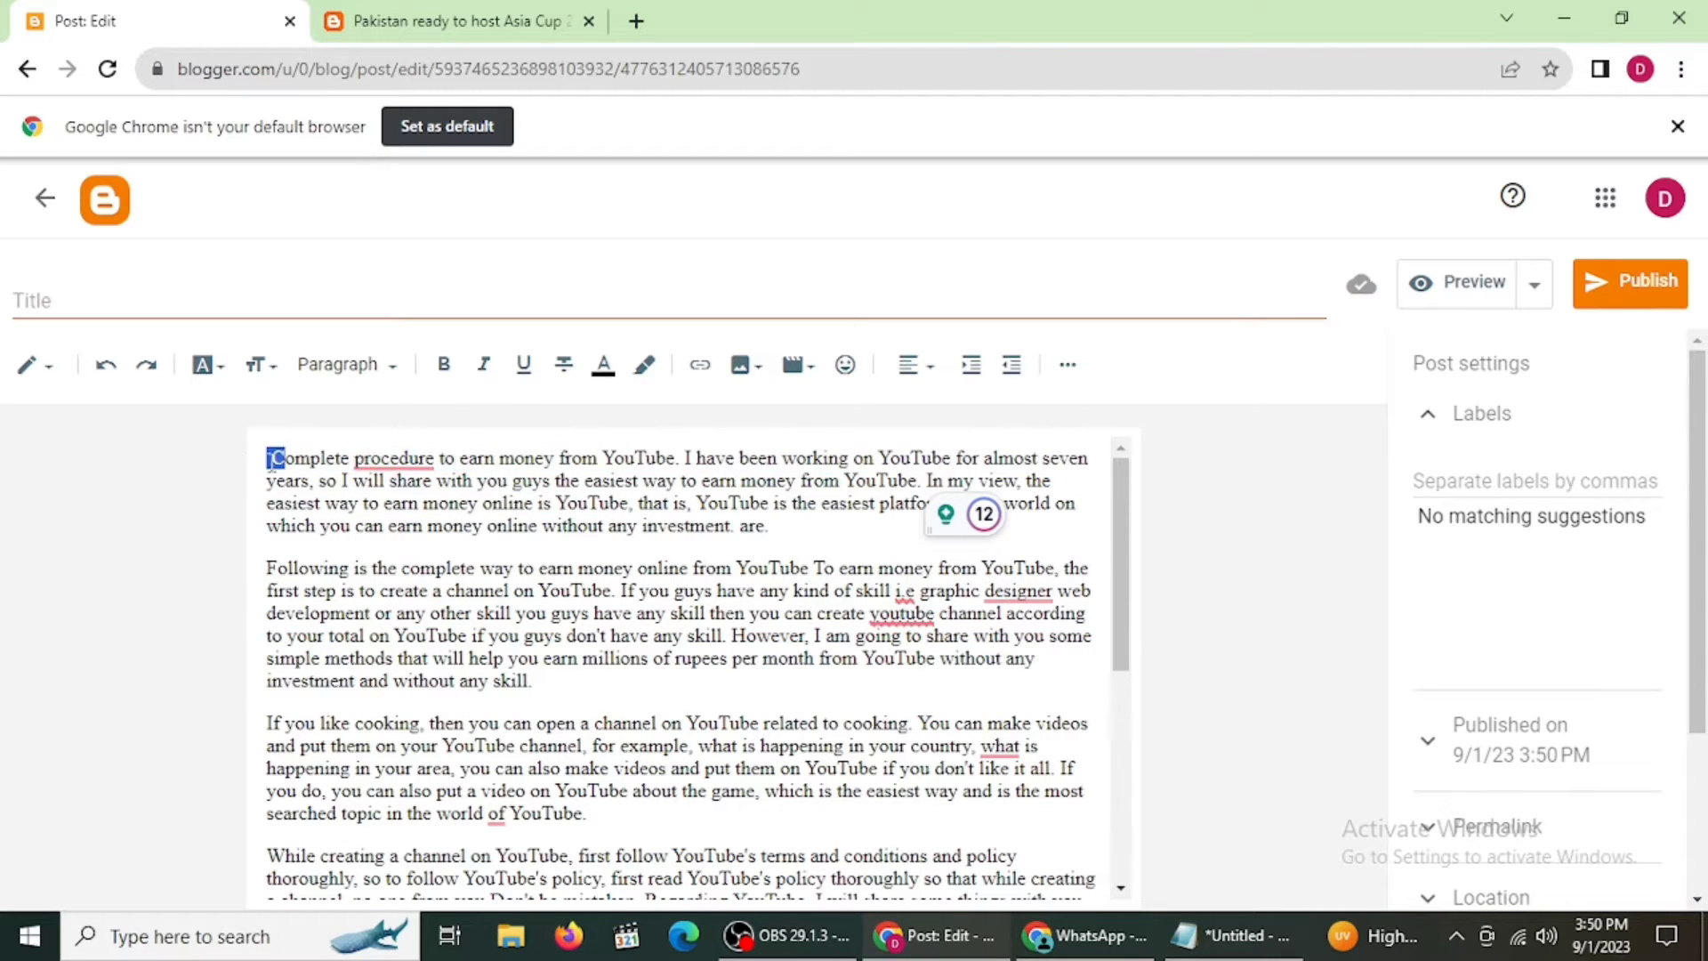
click(216, 292)
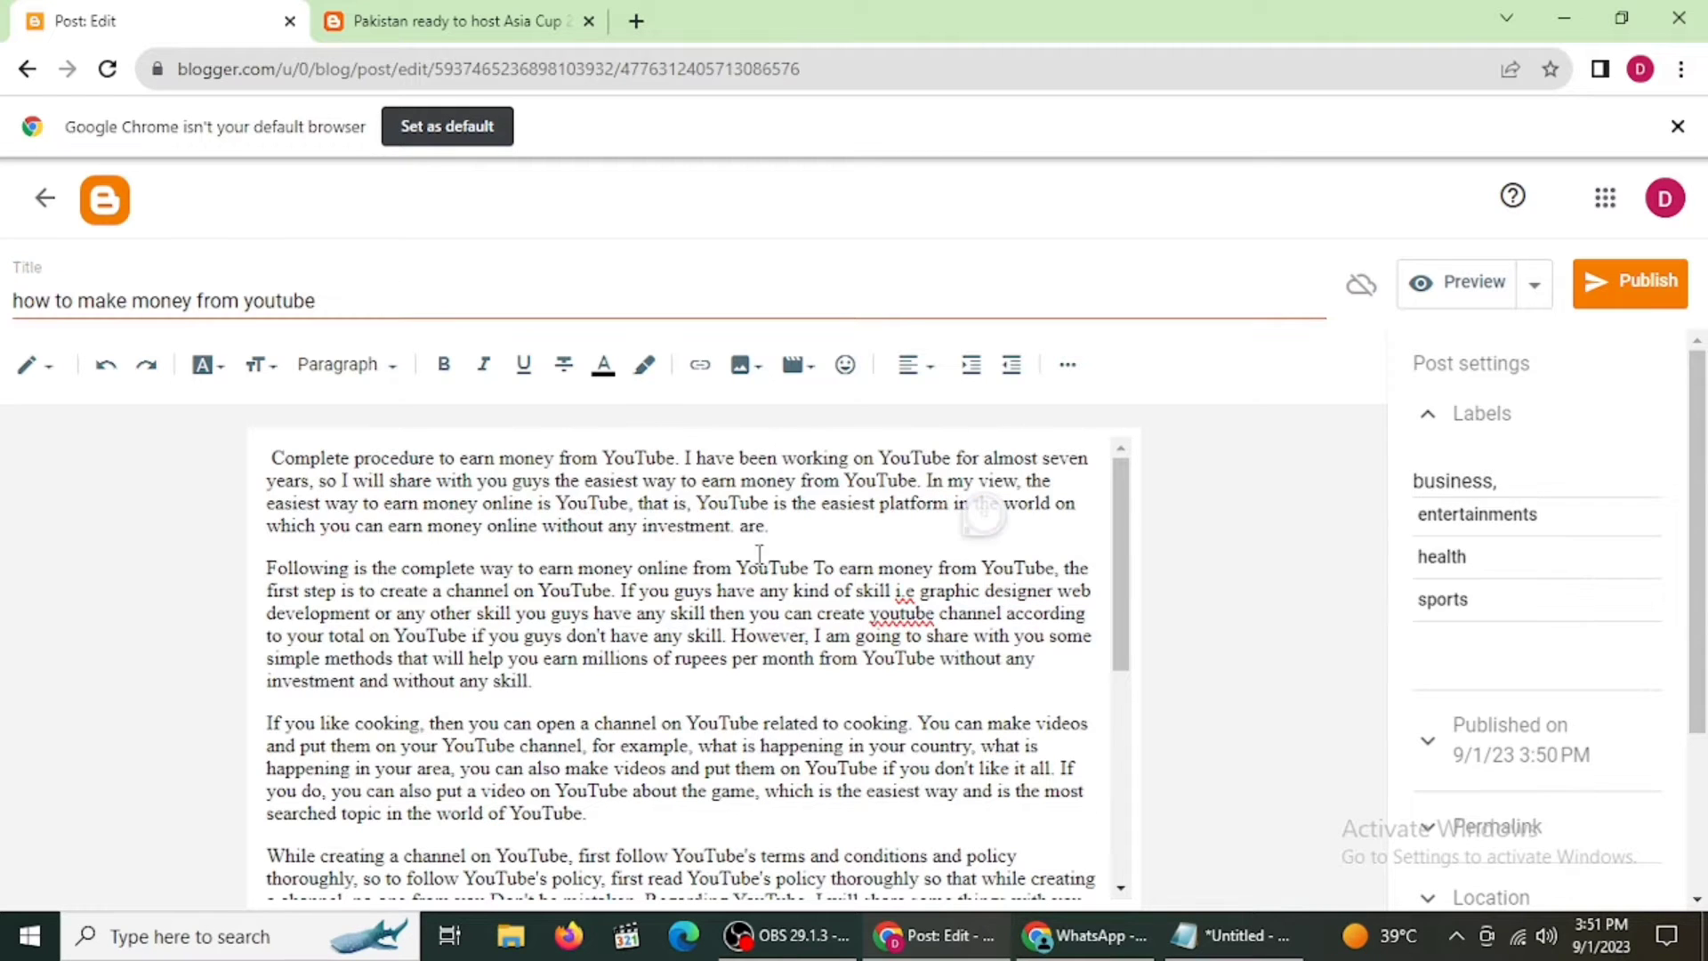
- Accept the grammar suggestions in the first two paragraphs: "the procedure", "i.e.", "design" and "a" before "youtube", and try to capitalize "YouTube"
mouse_move(994, 534)
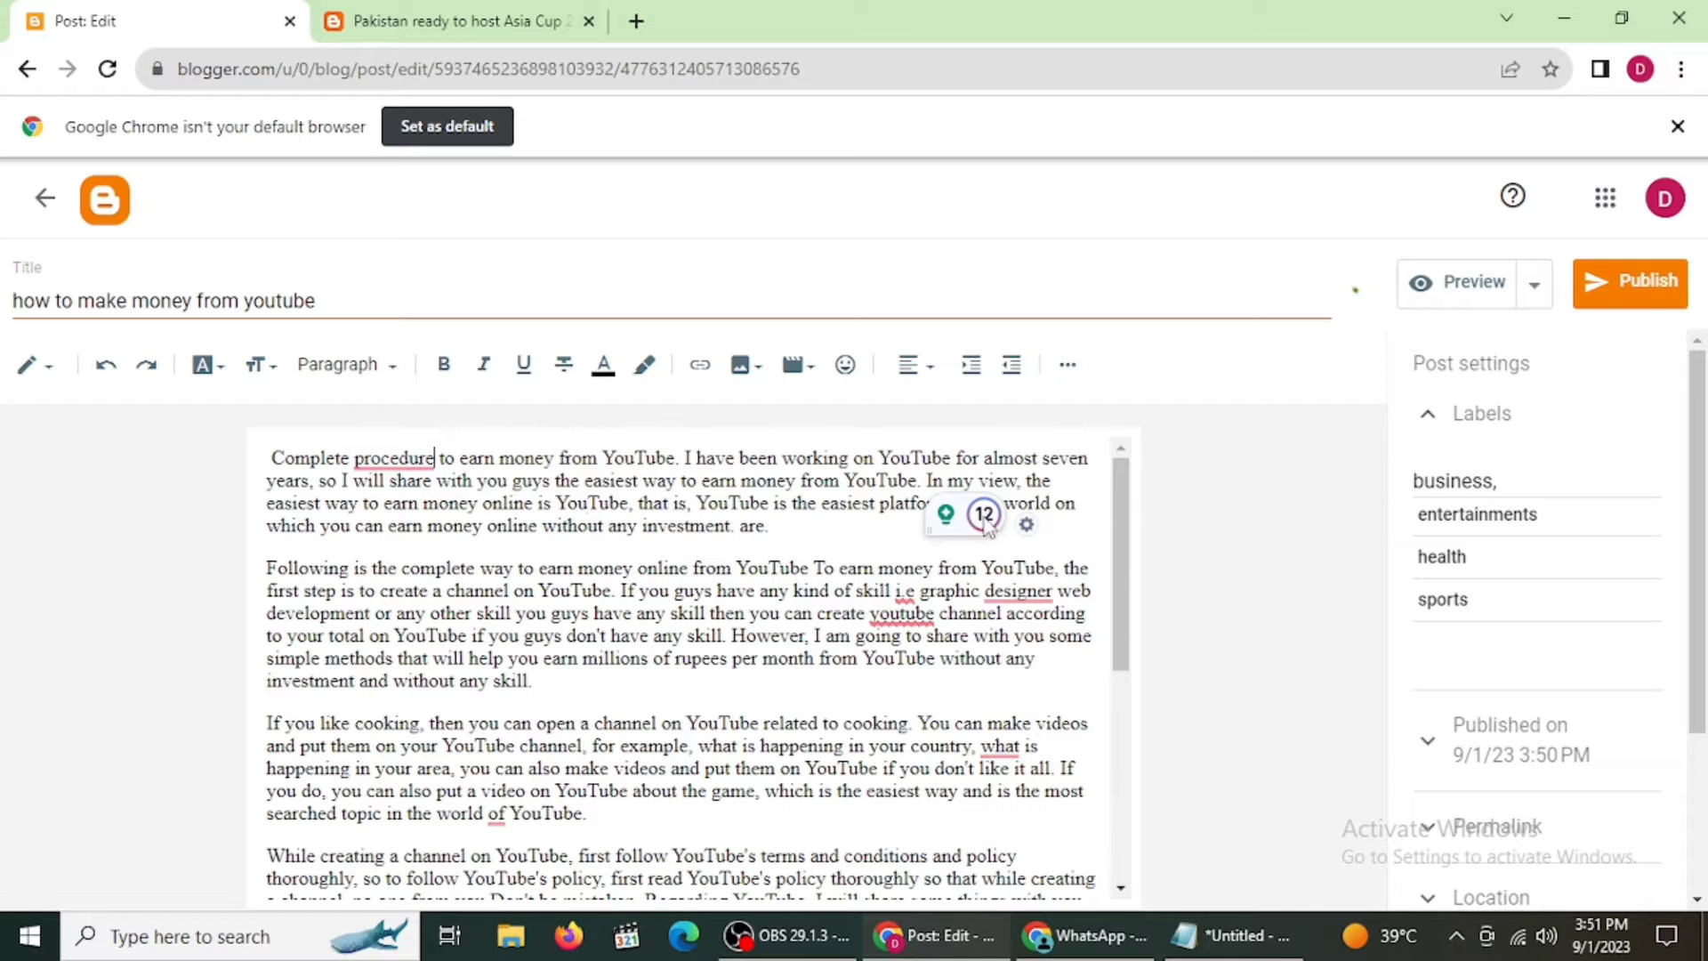
click(957, 573)
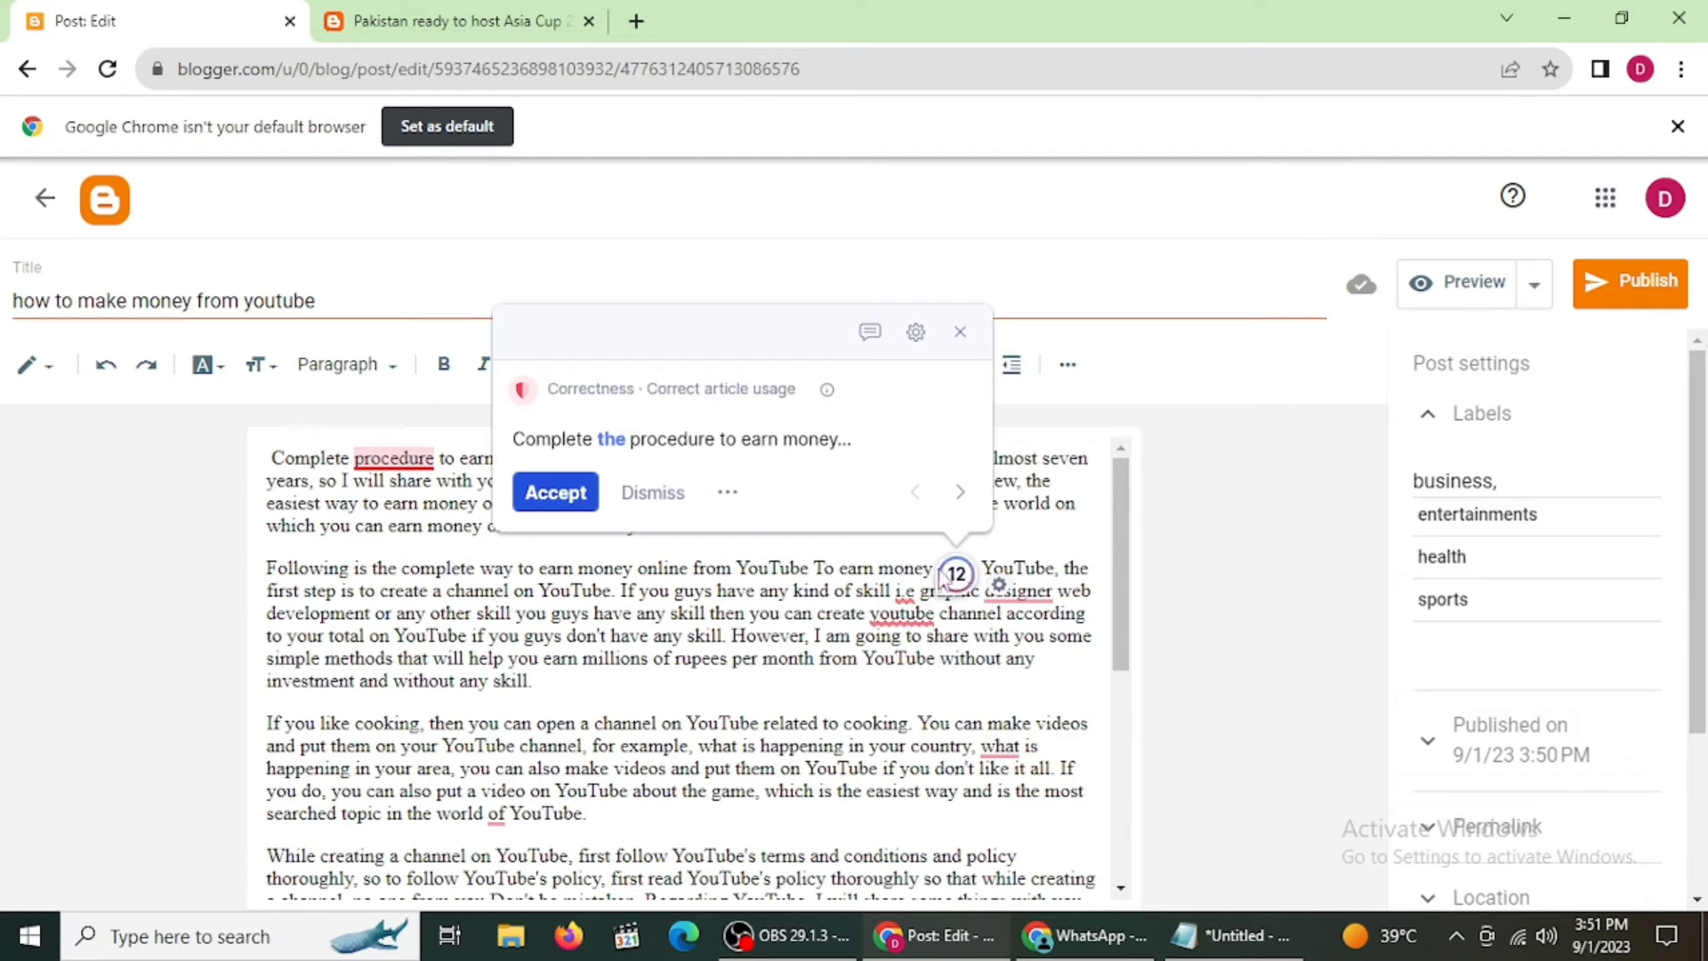
click(960, 332)
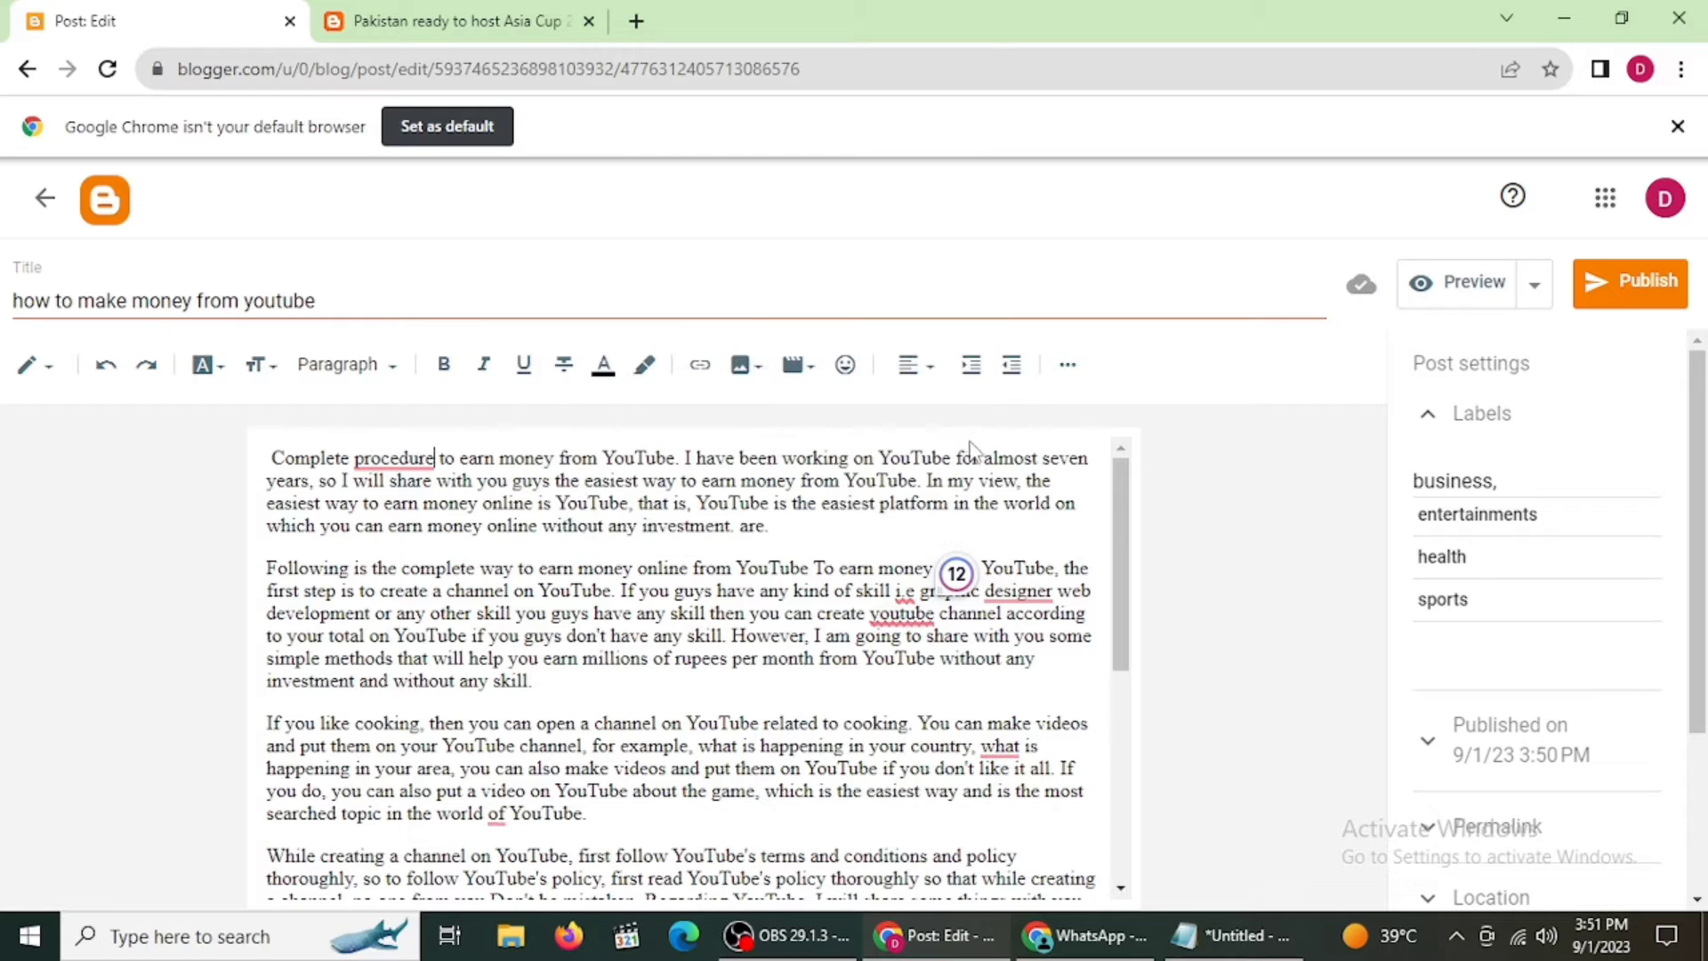
click(956, 574)
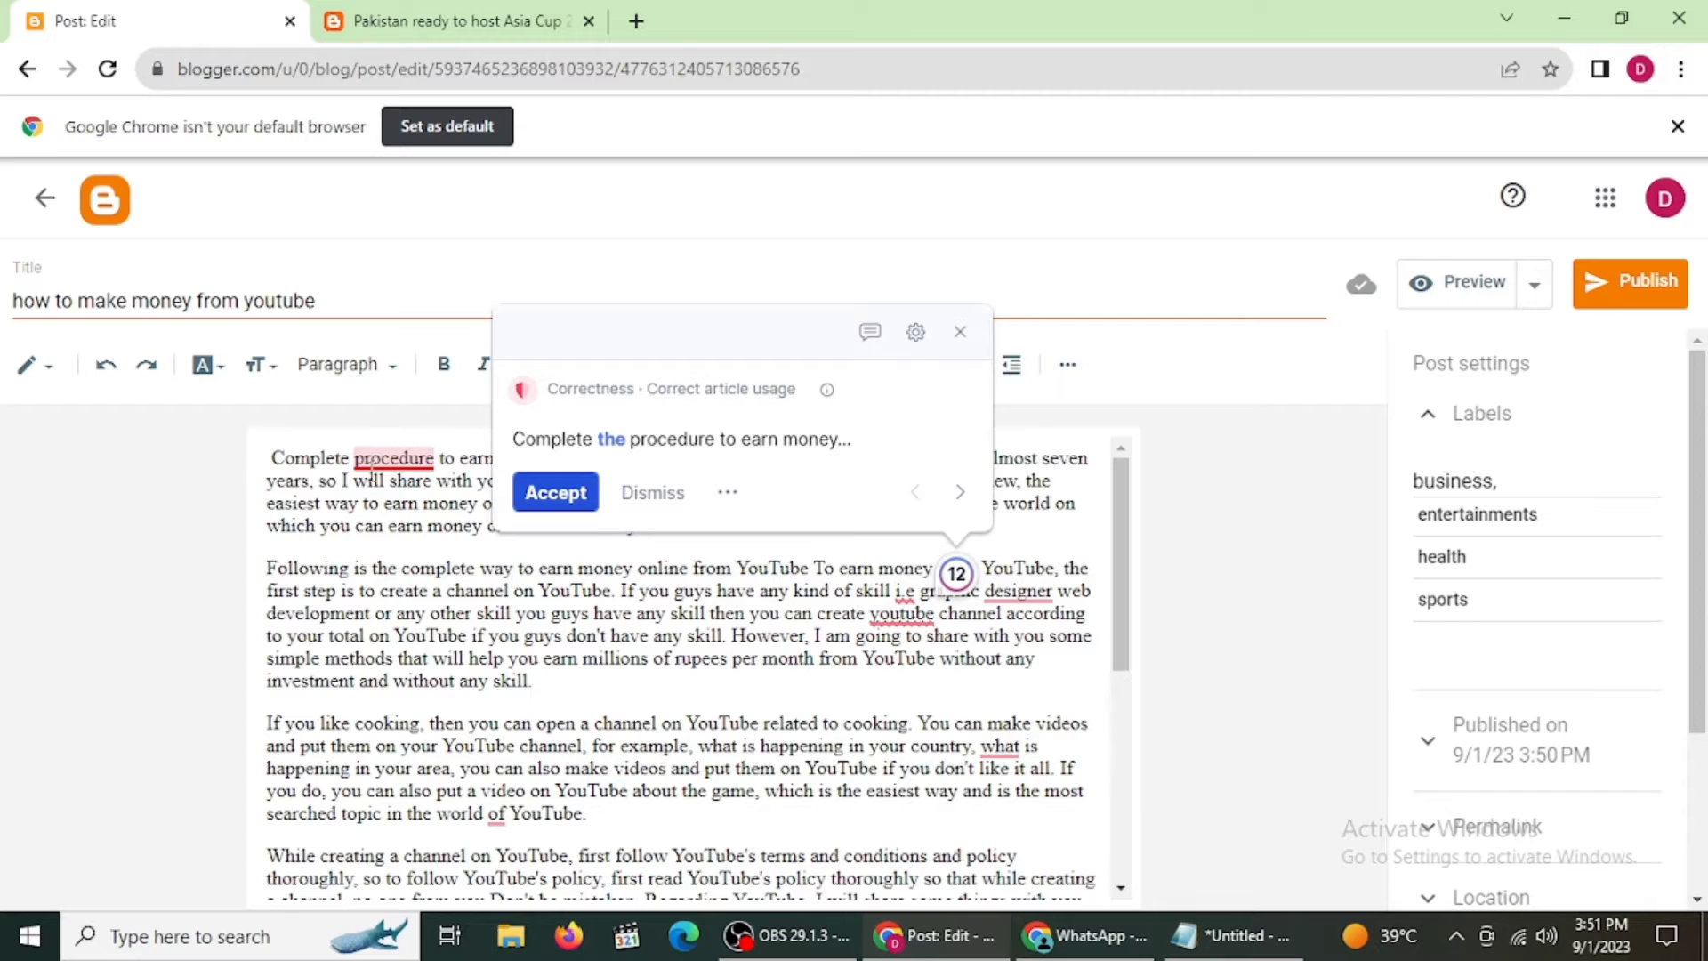
click(555, 495)
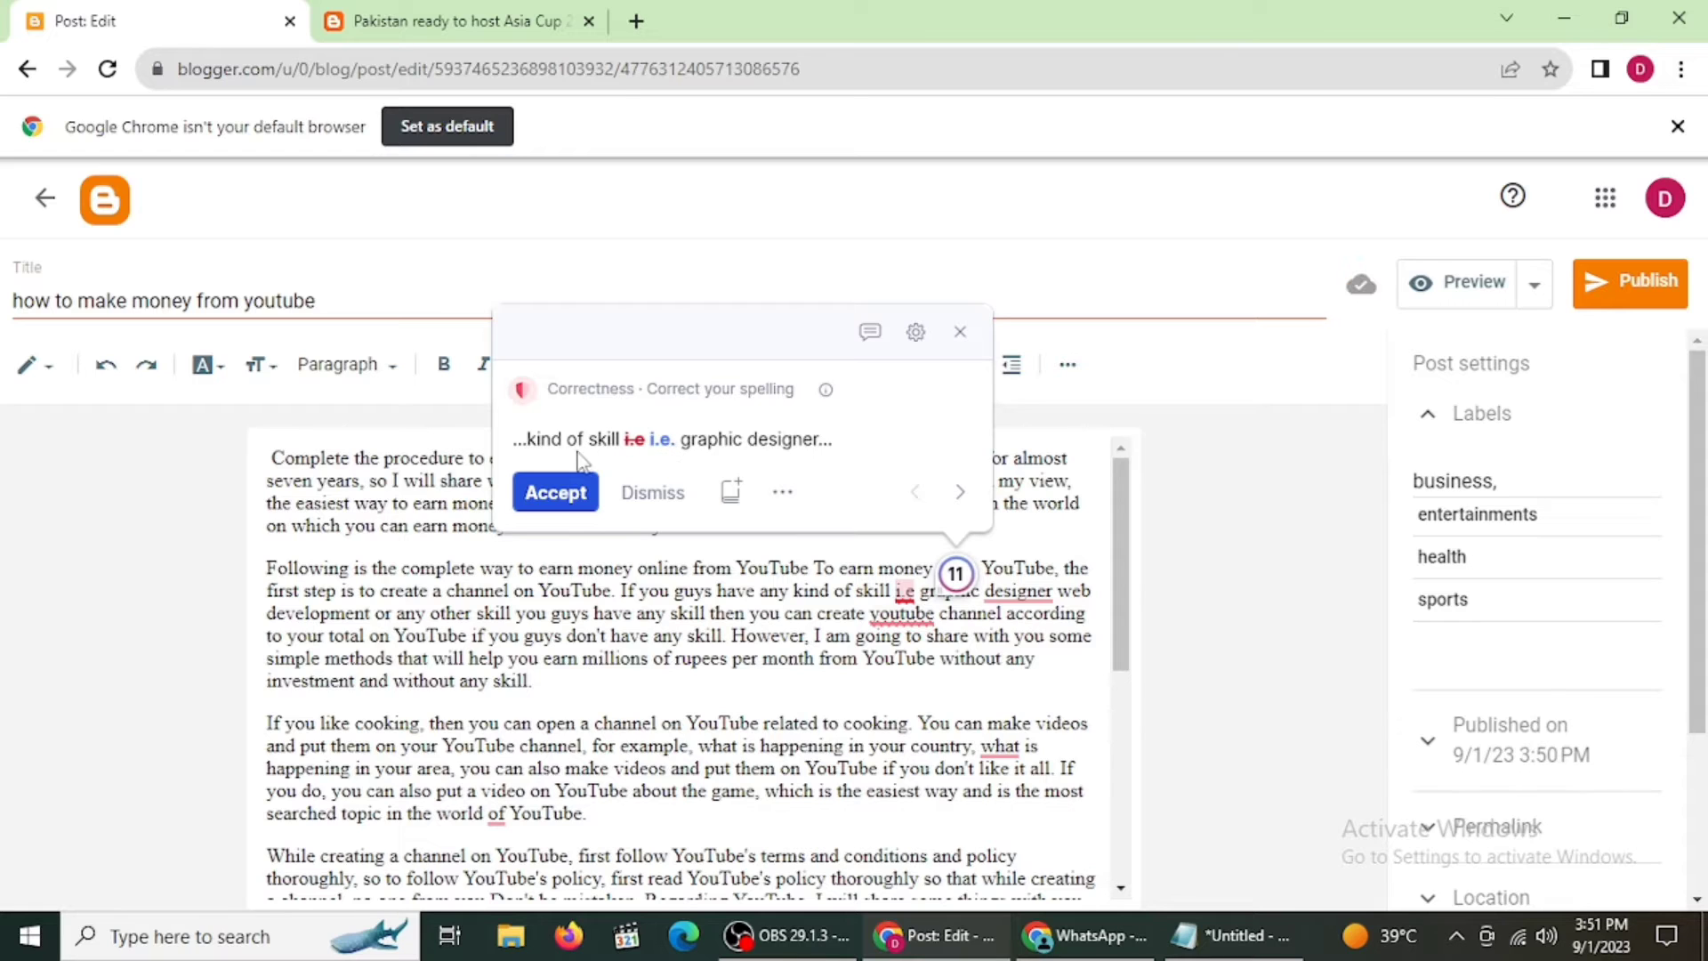
click(558, 499)
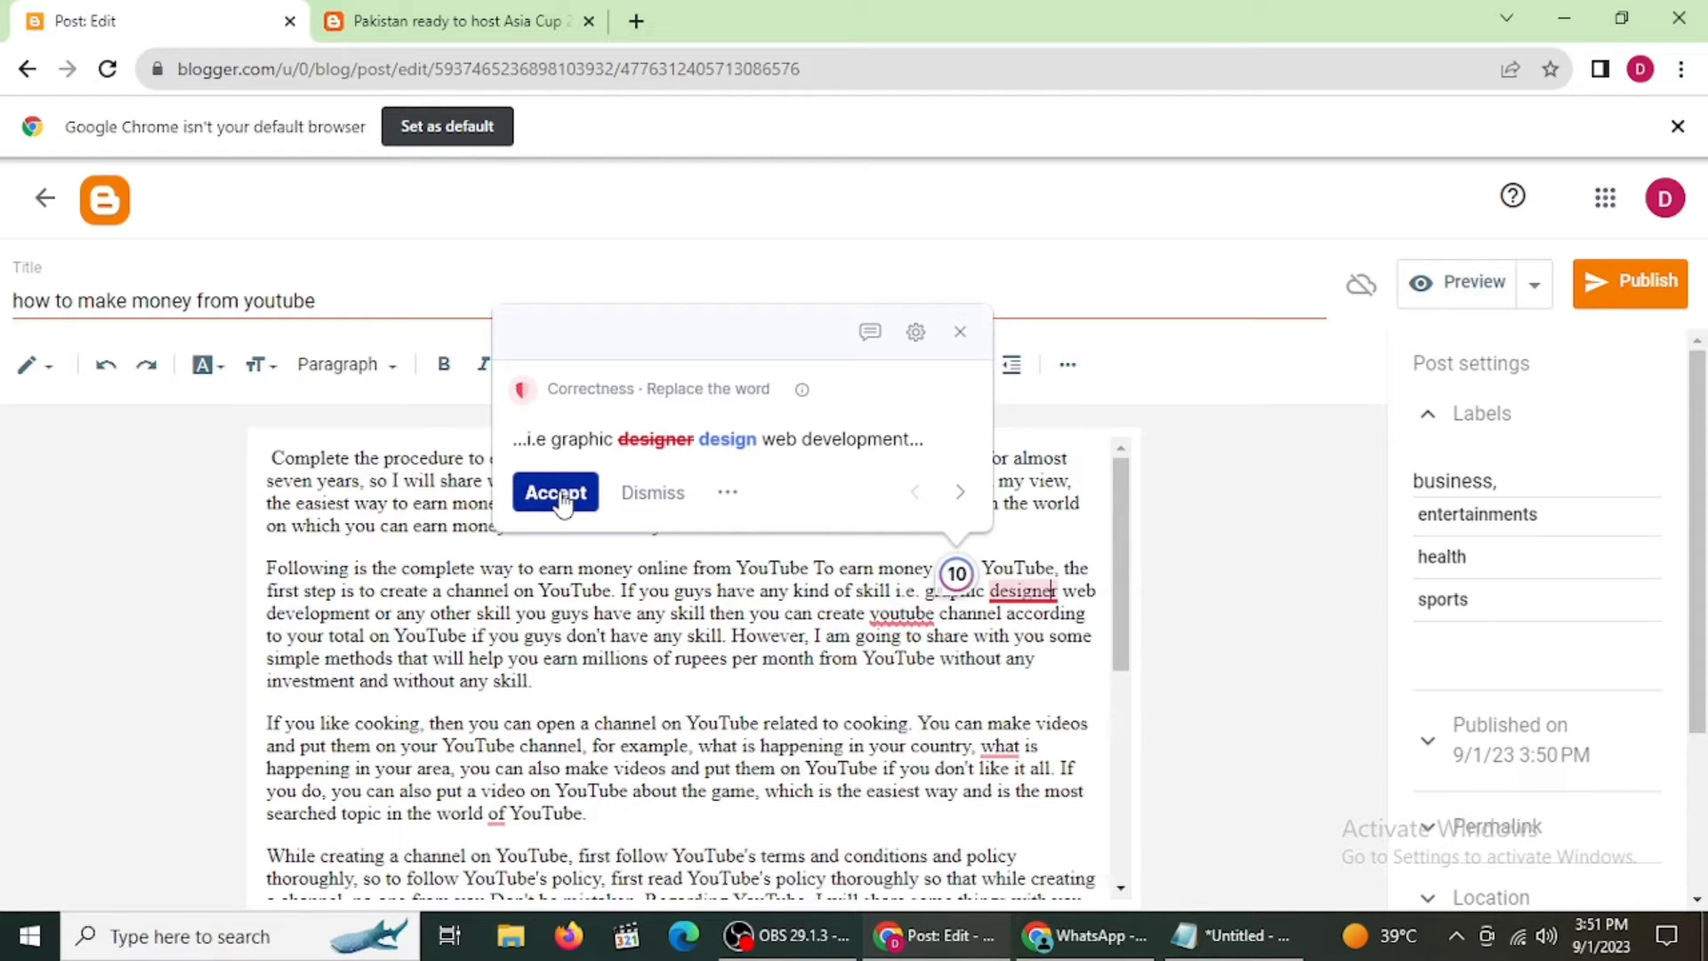
click(558, 495)
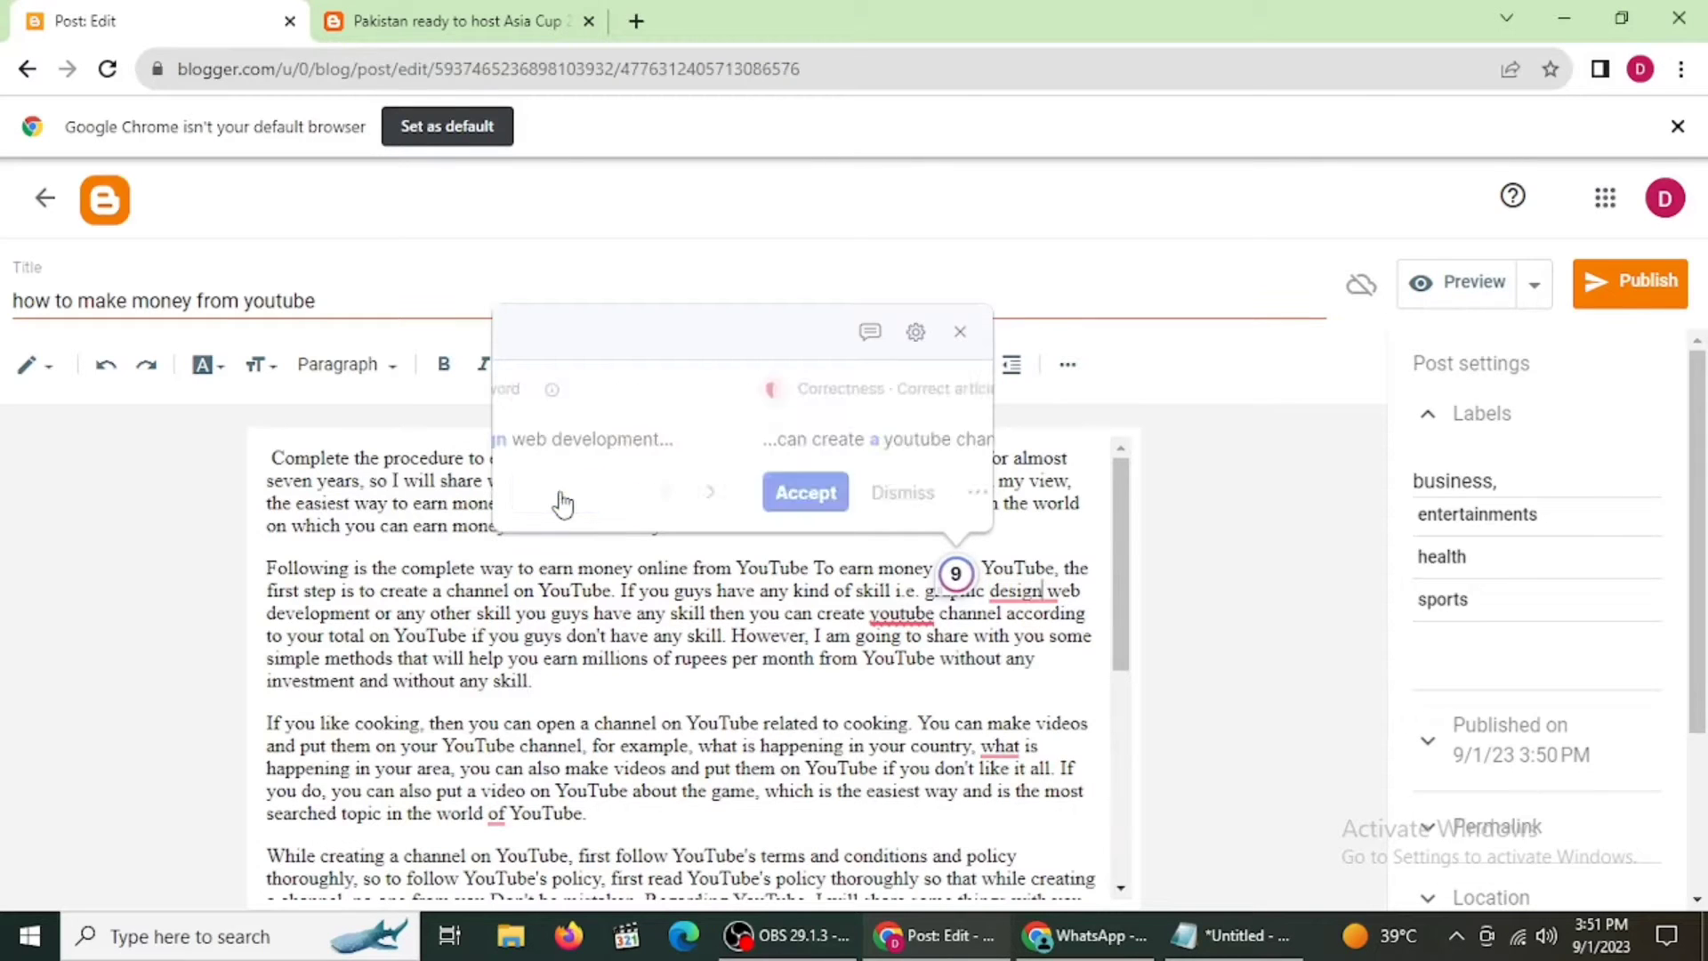
click(559, 496)
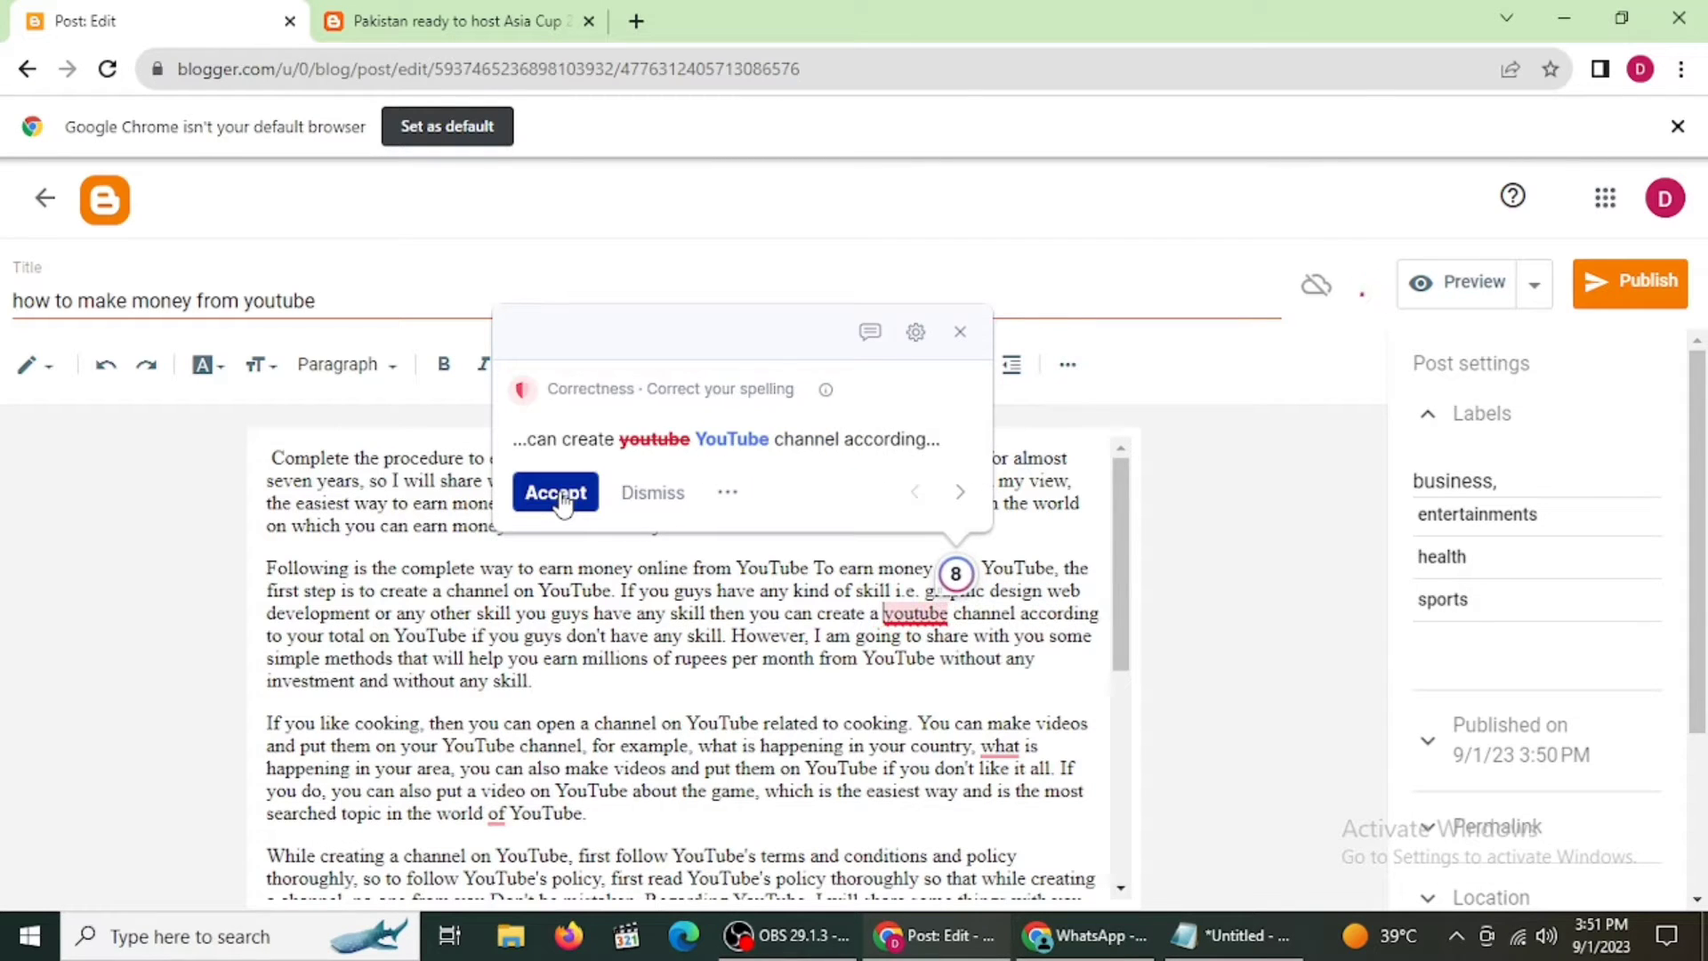
click(558, 495)
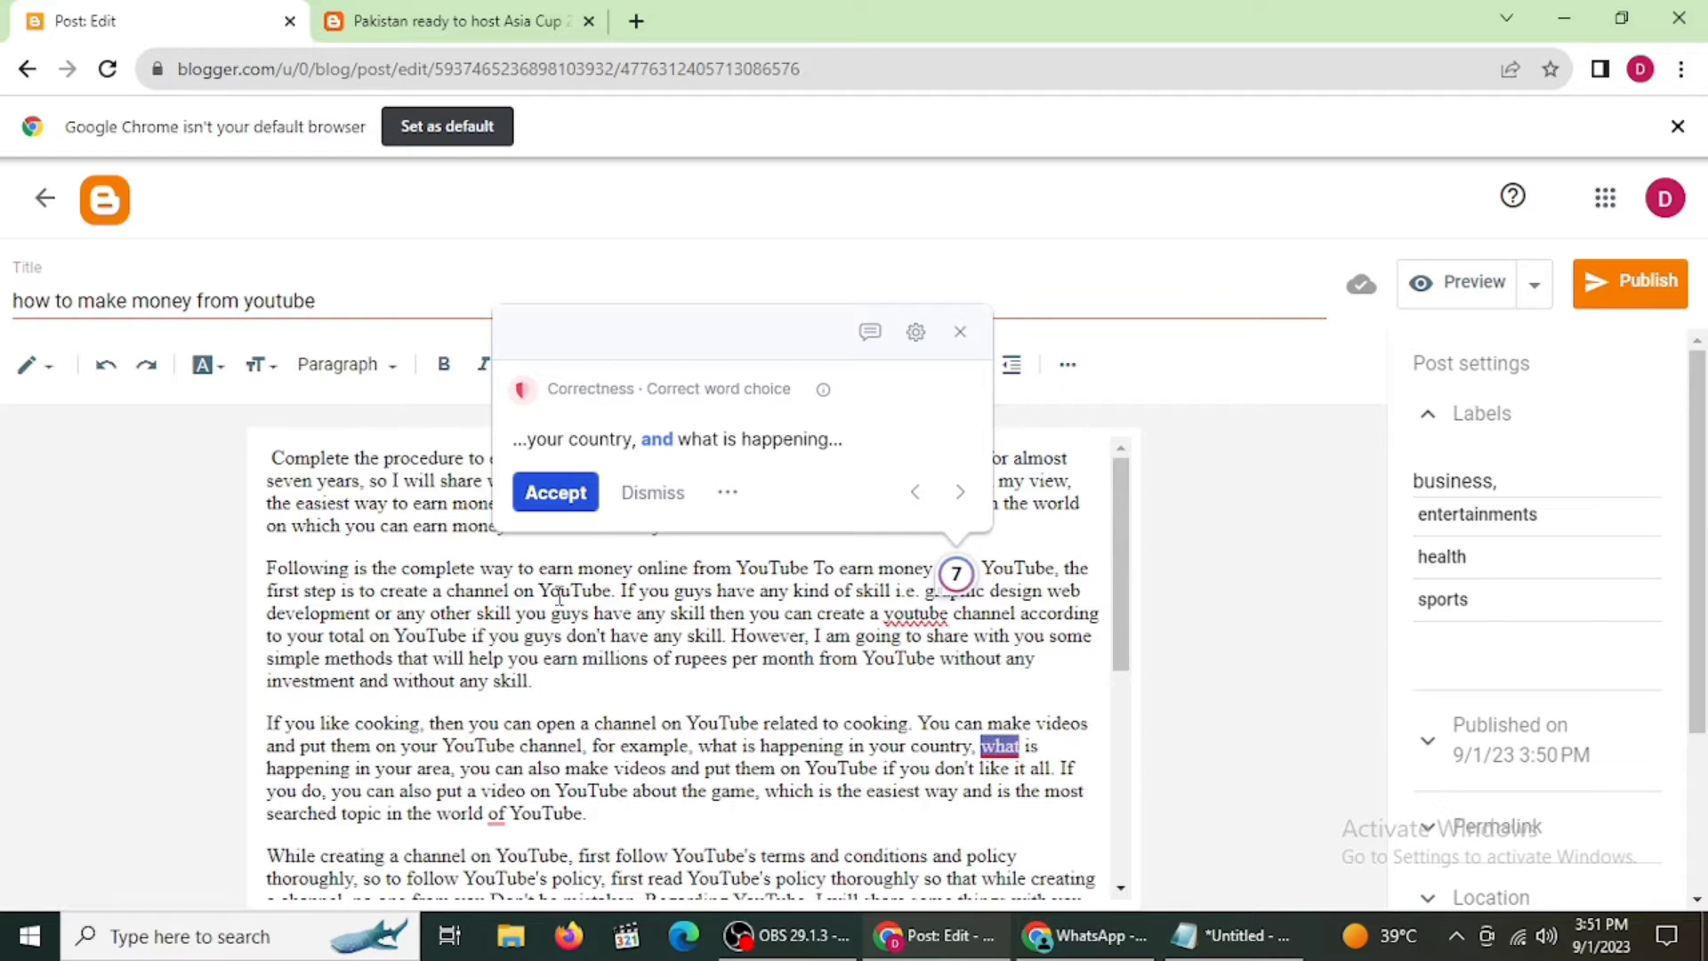
- Accept the suggested "and" before "what is happening" and "on YouTube" in the cooking paragraph
click(557, 493)
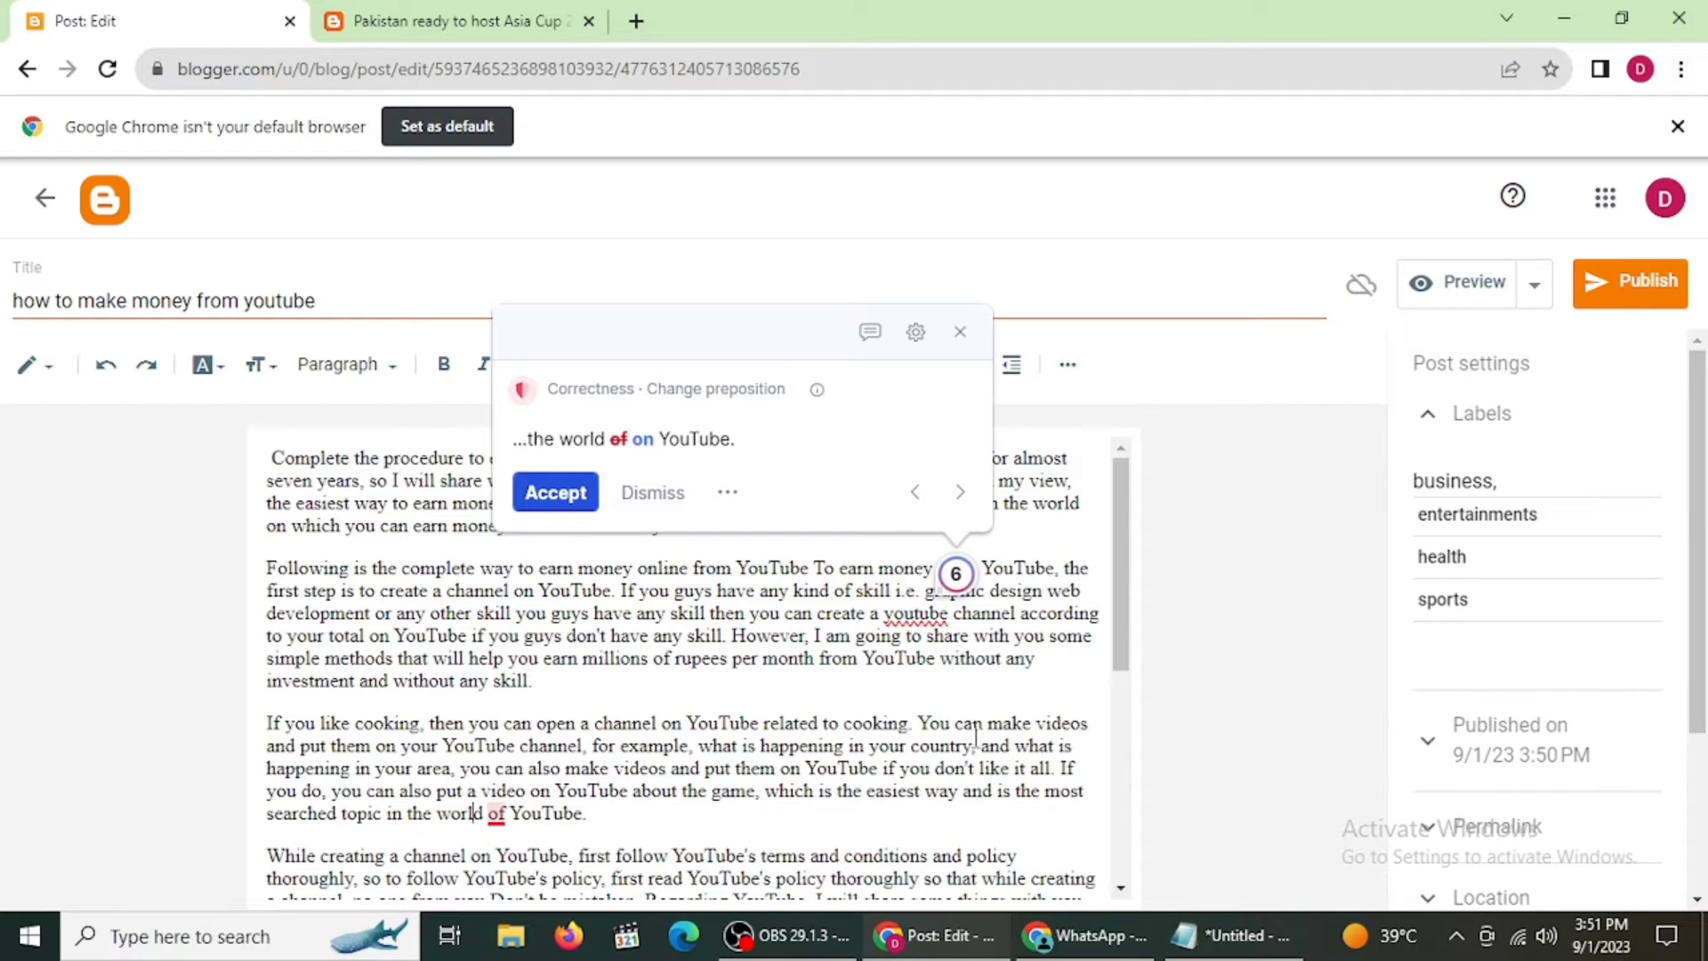
double_click(985, 747)
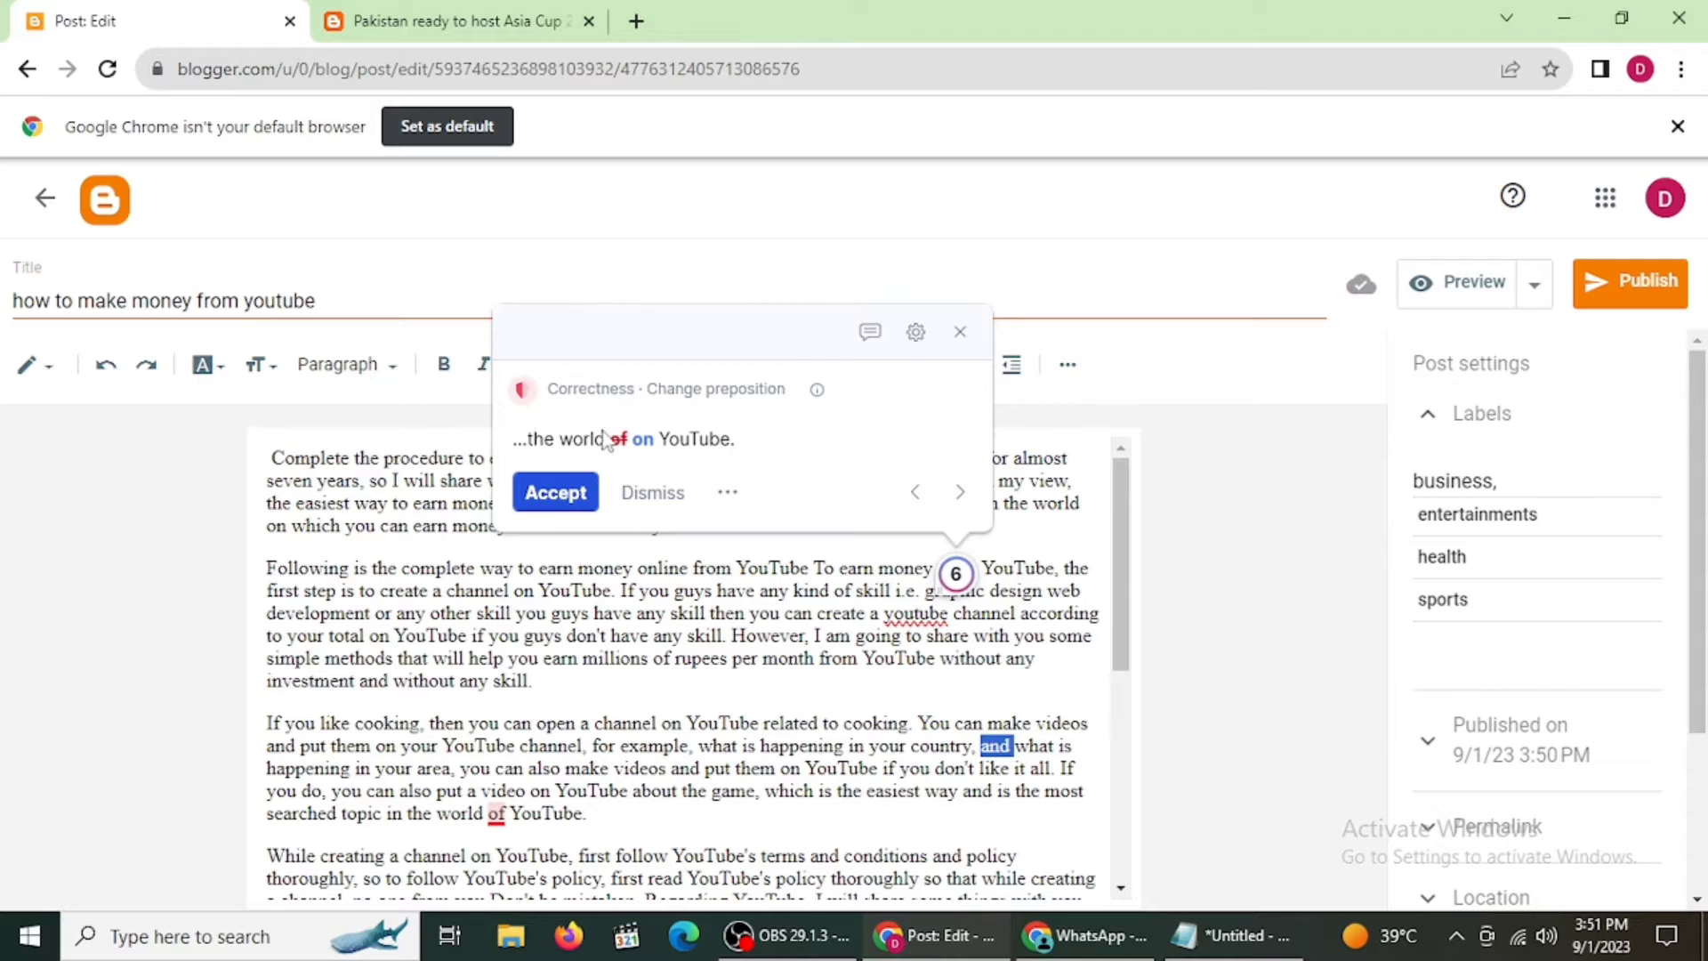
click(557, 491)
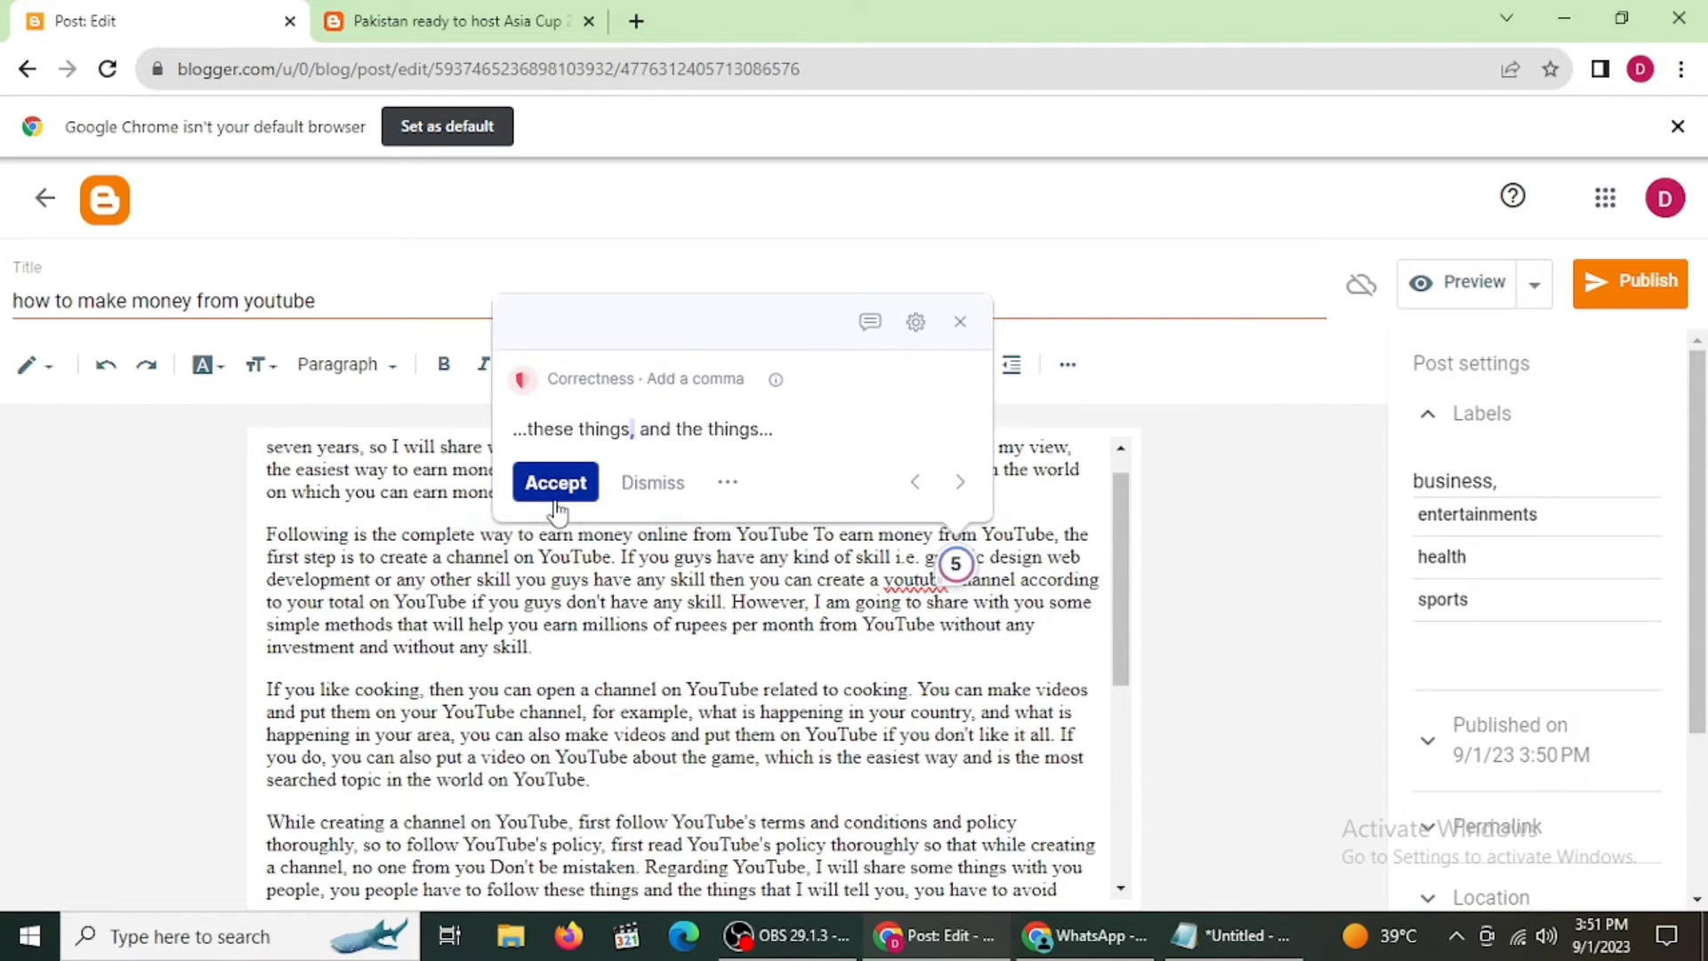
- Accept the comma after "these things", the removal of "is" before "No one else" and the corrections in the monetization paragraph, and dismiss the premium offer
click(557, 484)
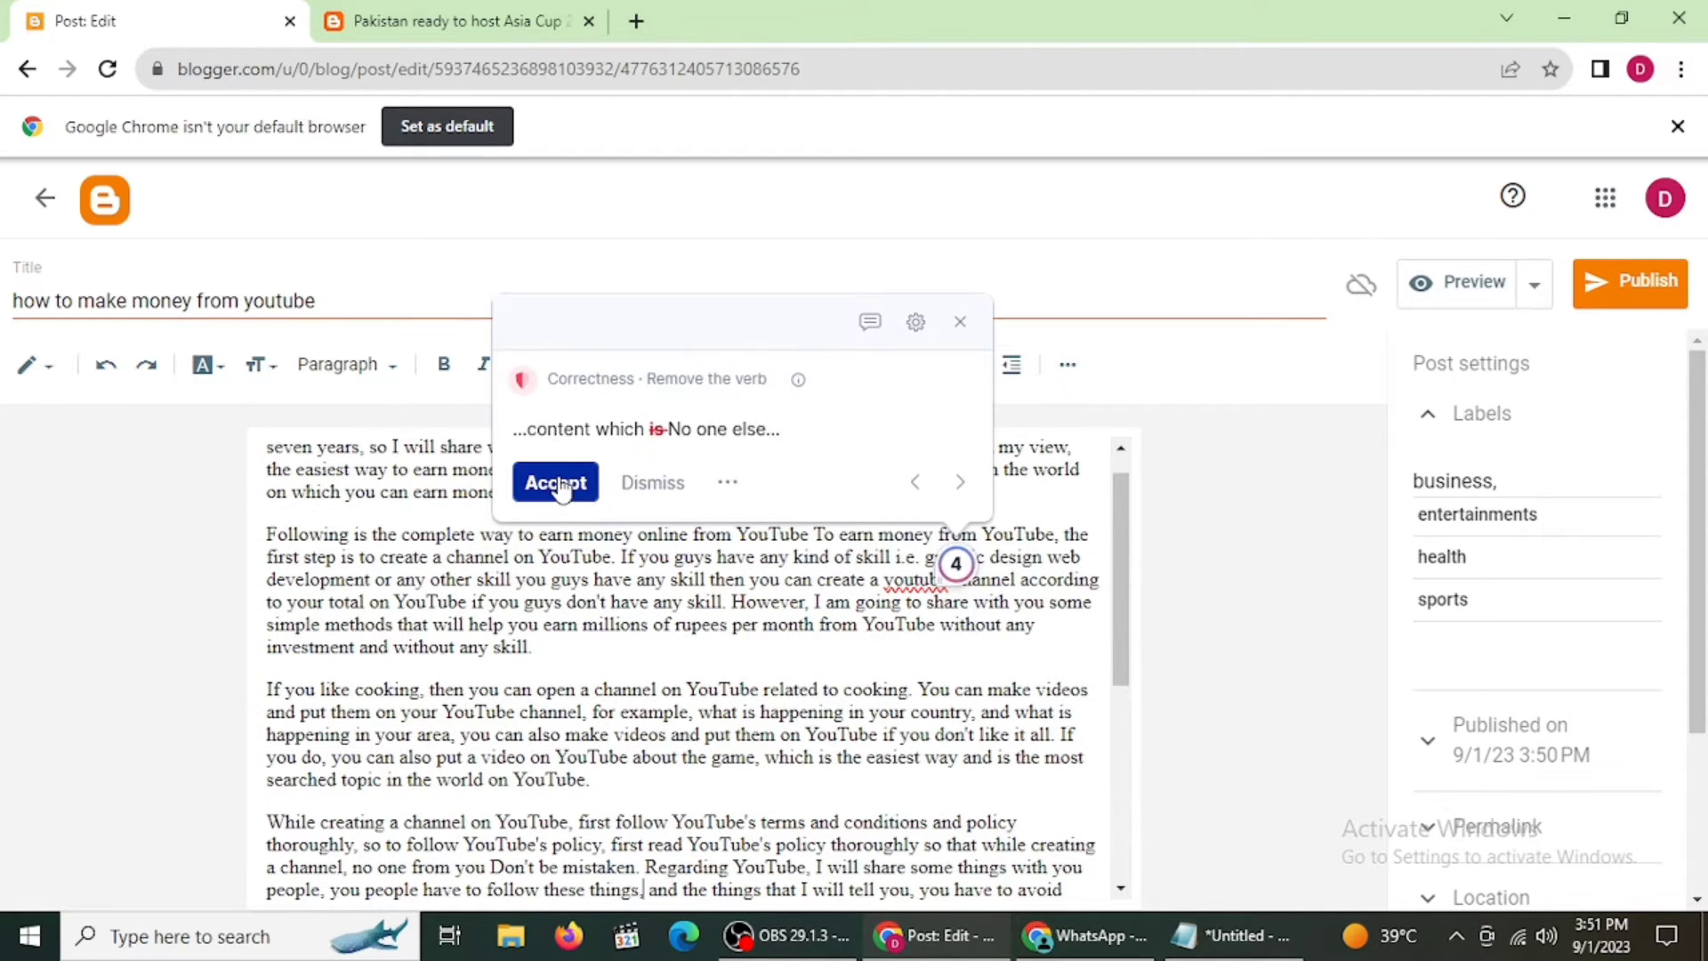
click(558, 485)
click(559, 485)
click(558, 485)
click(561, 485)
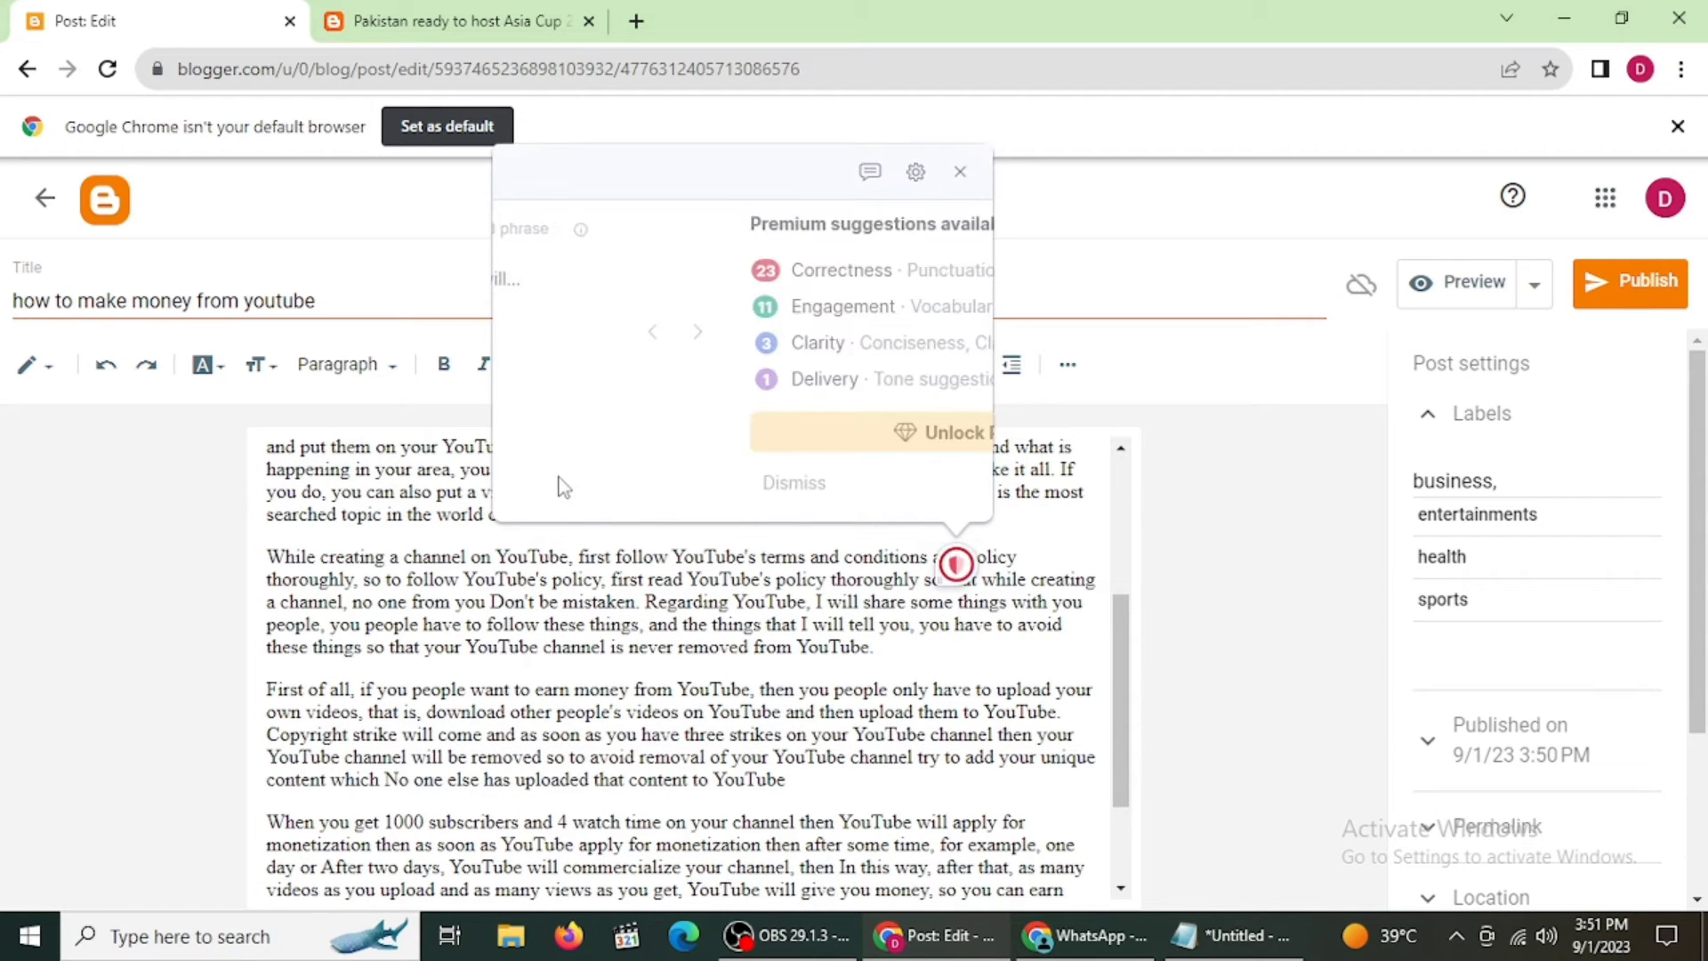
click(559, 484)
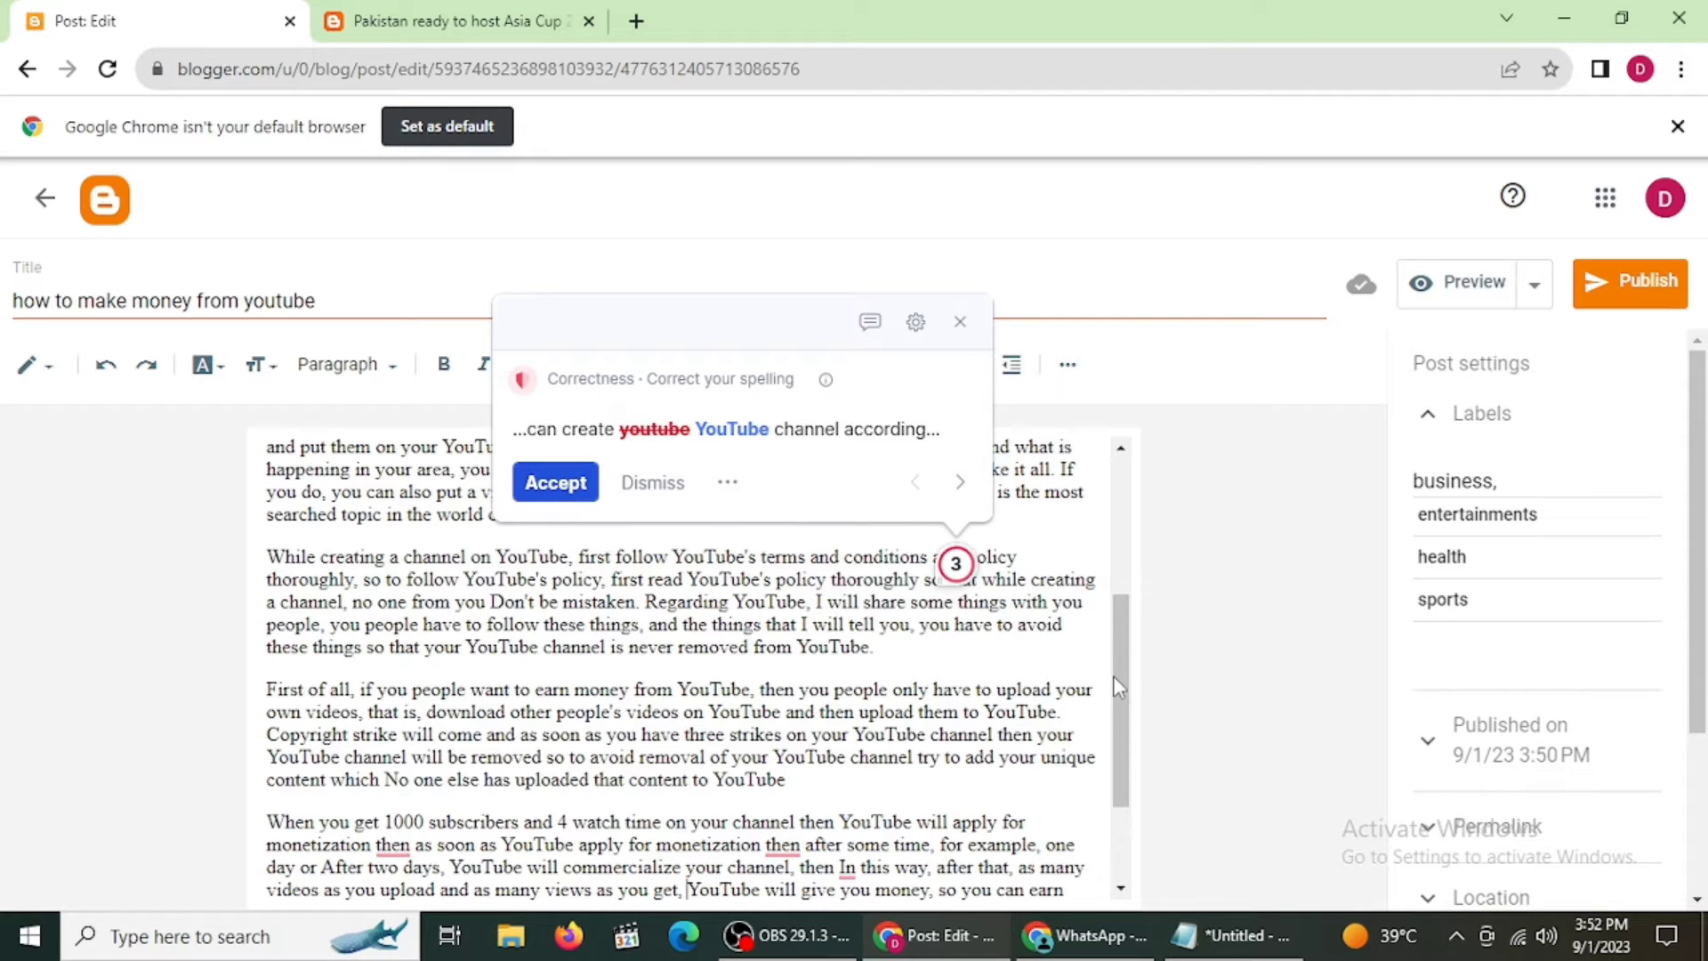
- Dismiss the "YouTube" spelling suggestion, accept both capitalized "You" corrections, and remove "so" and "your" from the copyright paragraph
drag(1118, 688, 1132, 773)
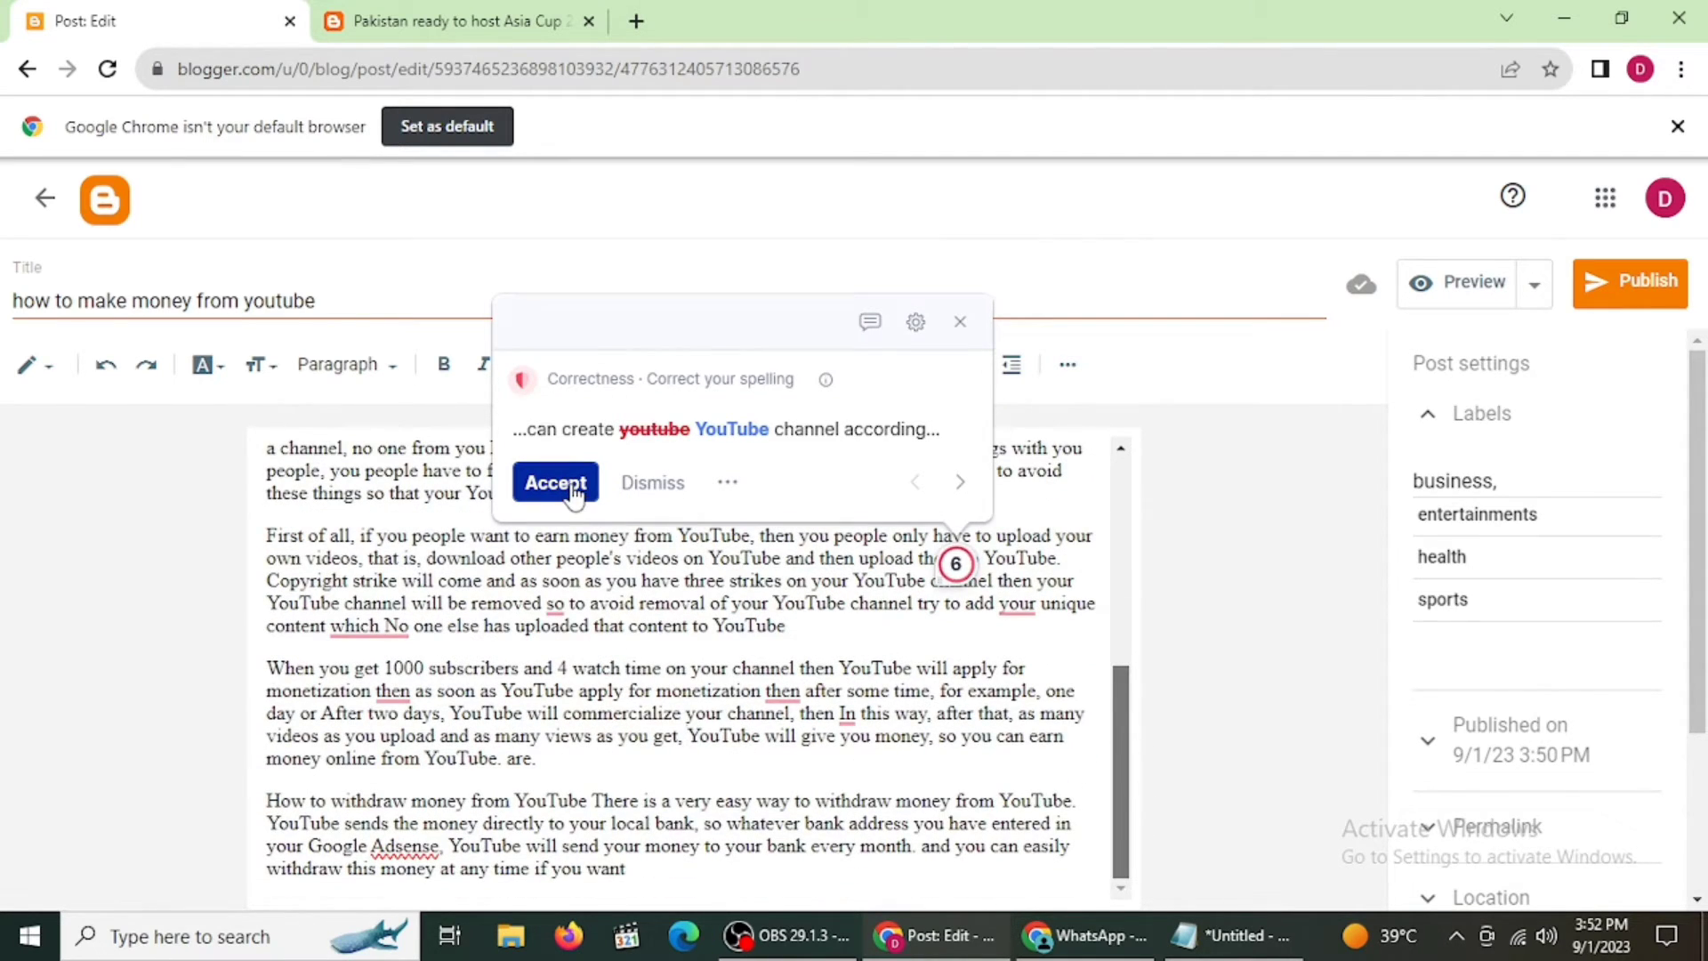
click(628, 487)
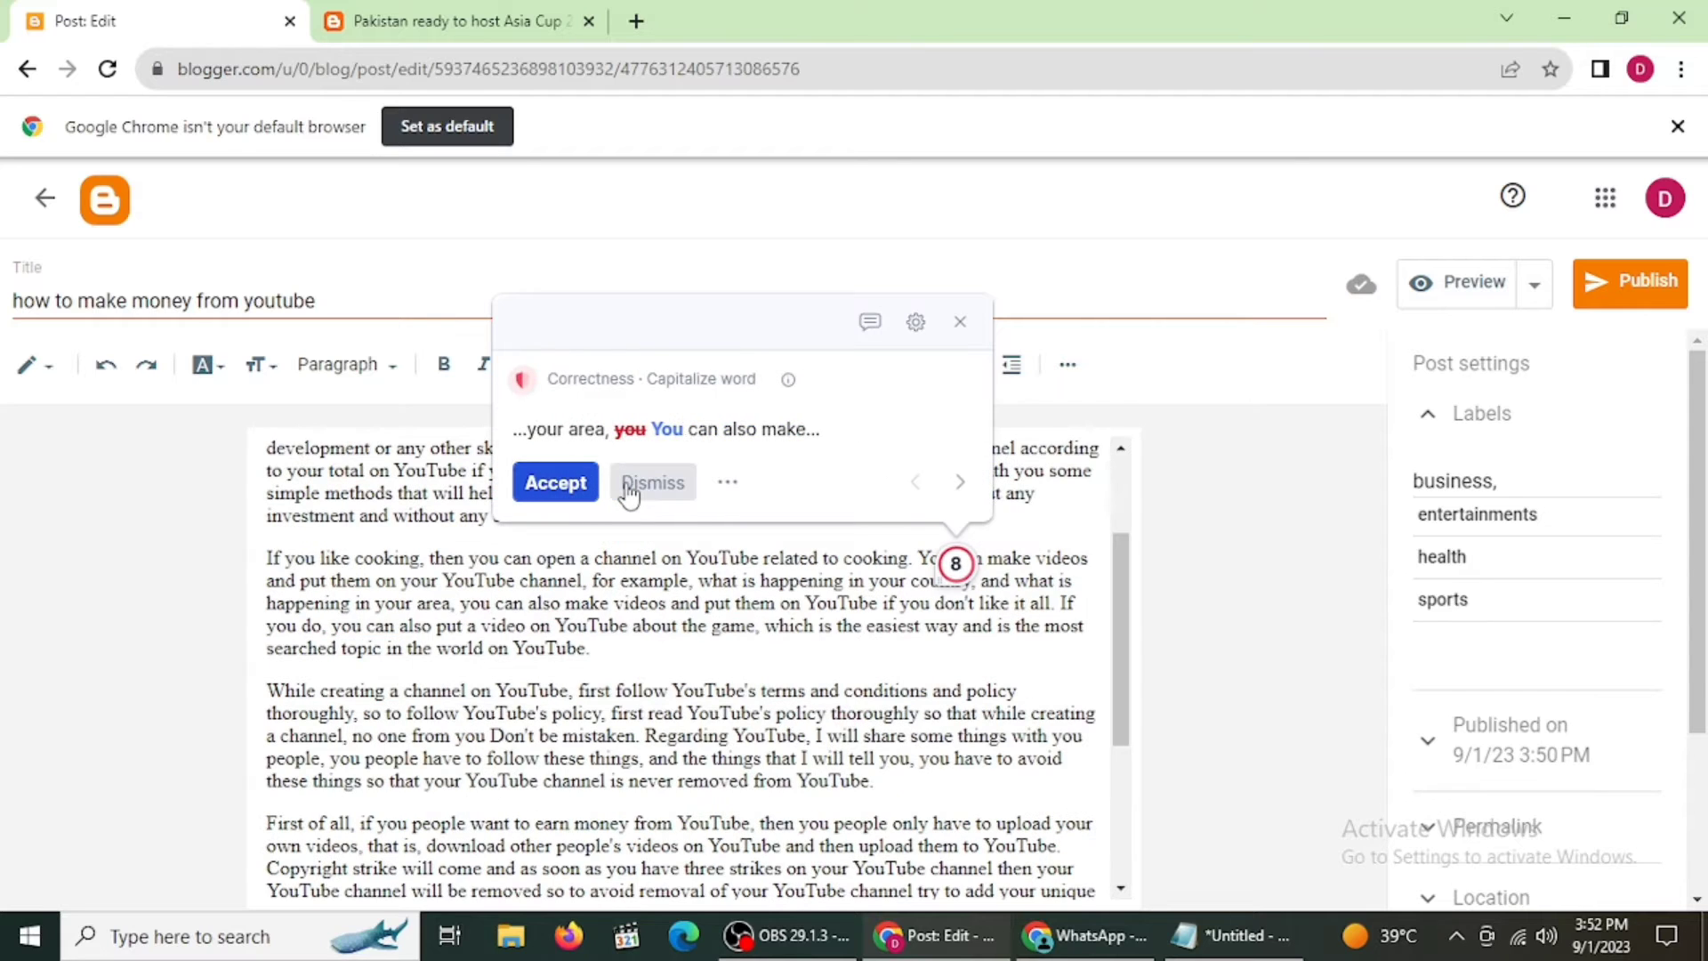
click(560, 485)
click(561, 484)
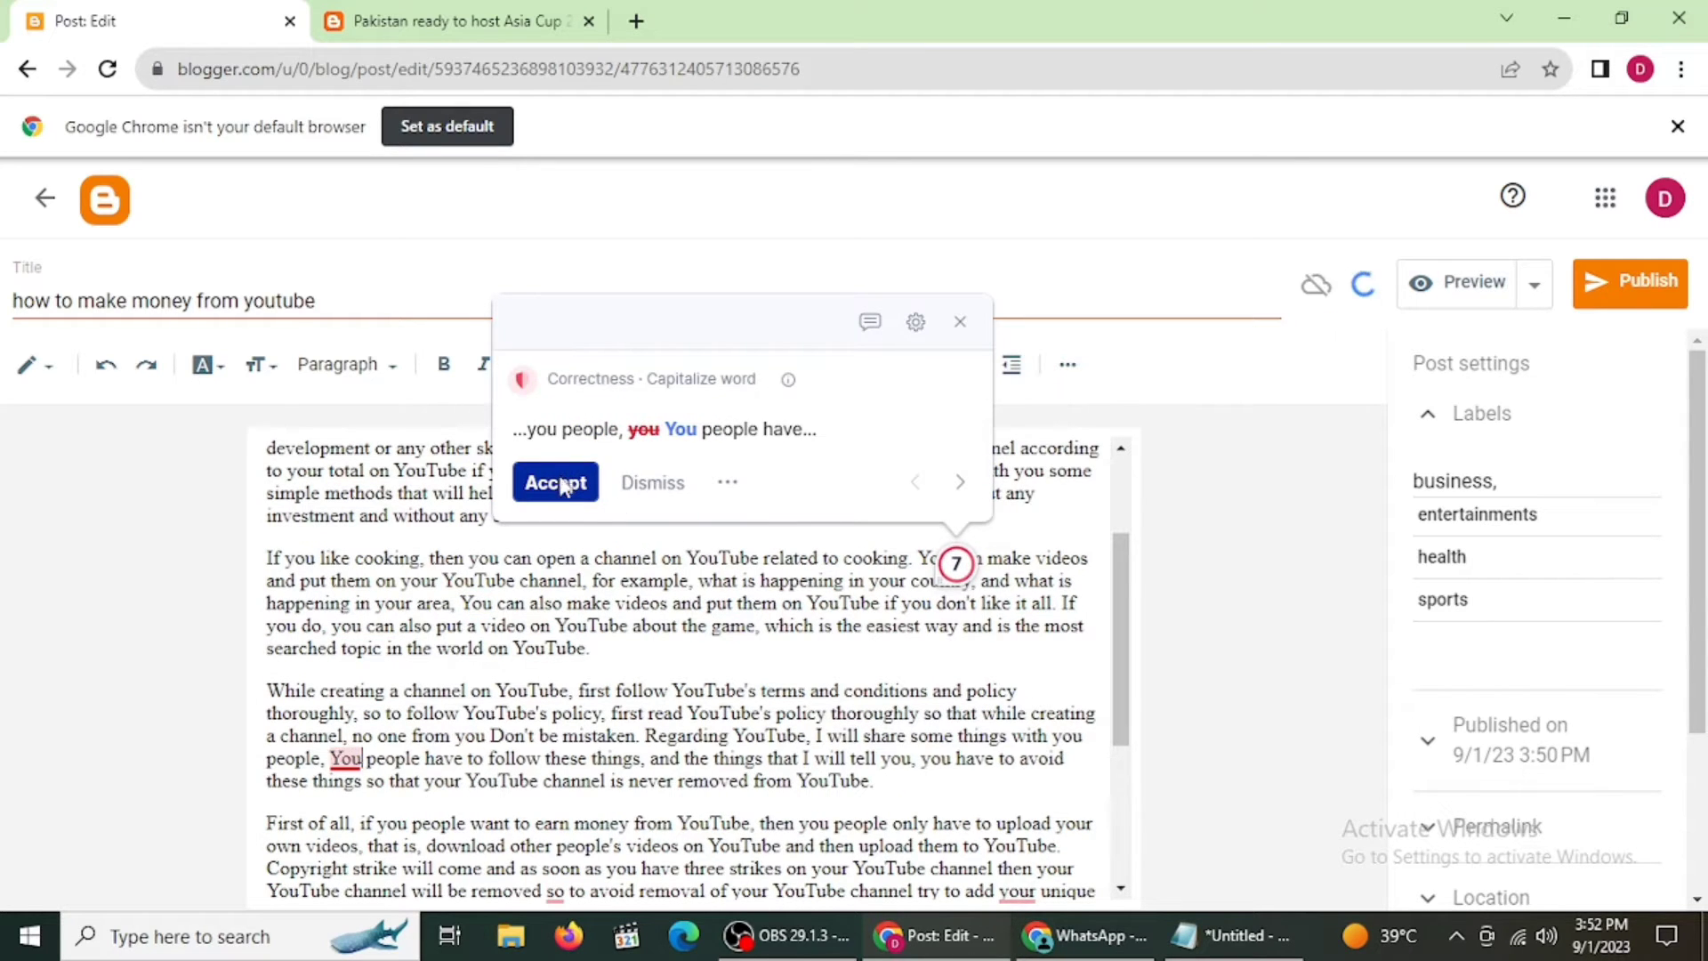
click(560, 485)
click(560, 485)
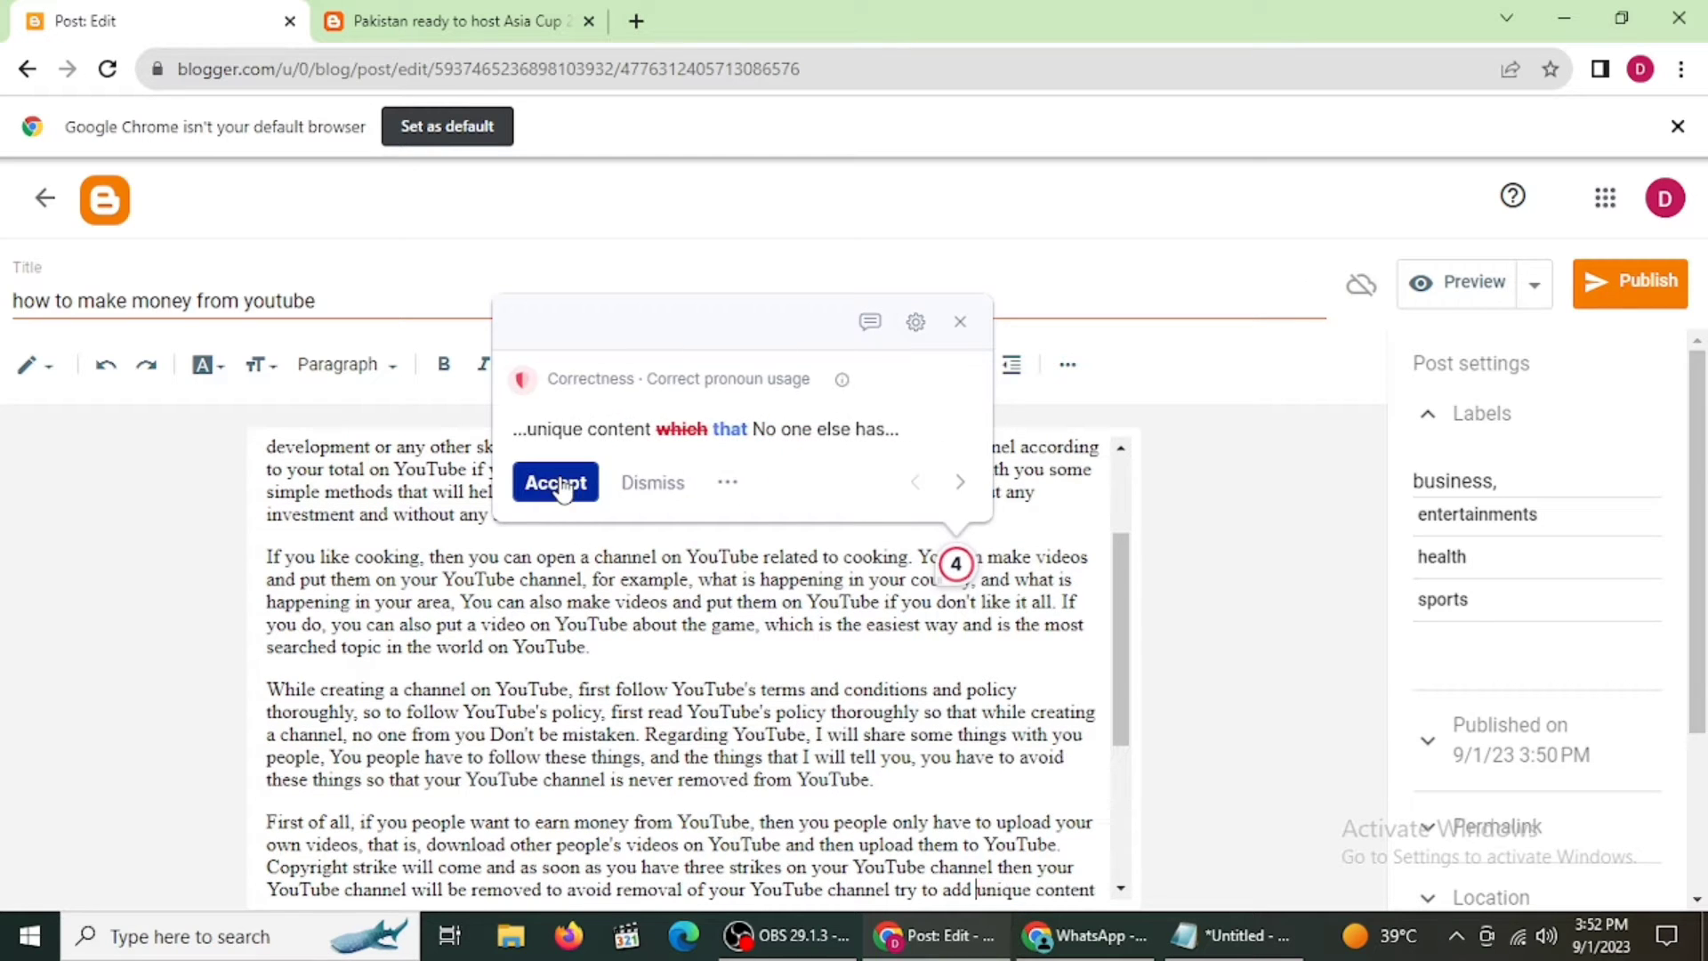
- Accept "that" before "No one else" and the removal of two instances of "then" and of "In" in the monetization paragraph
click(560, 485)
click(560, 485)
click(560, 485)
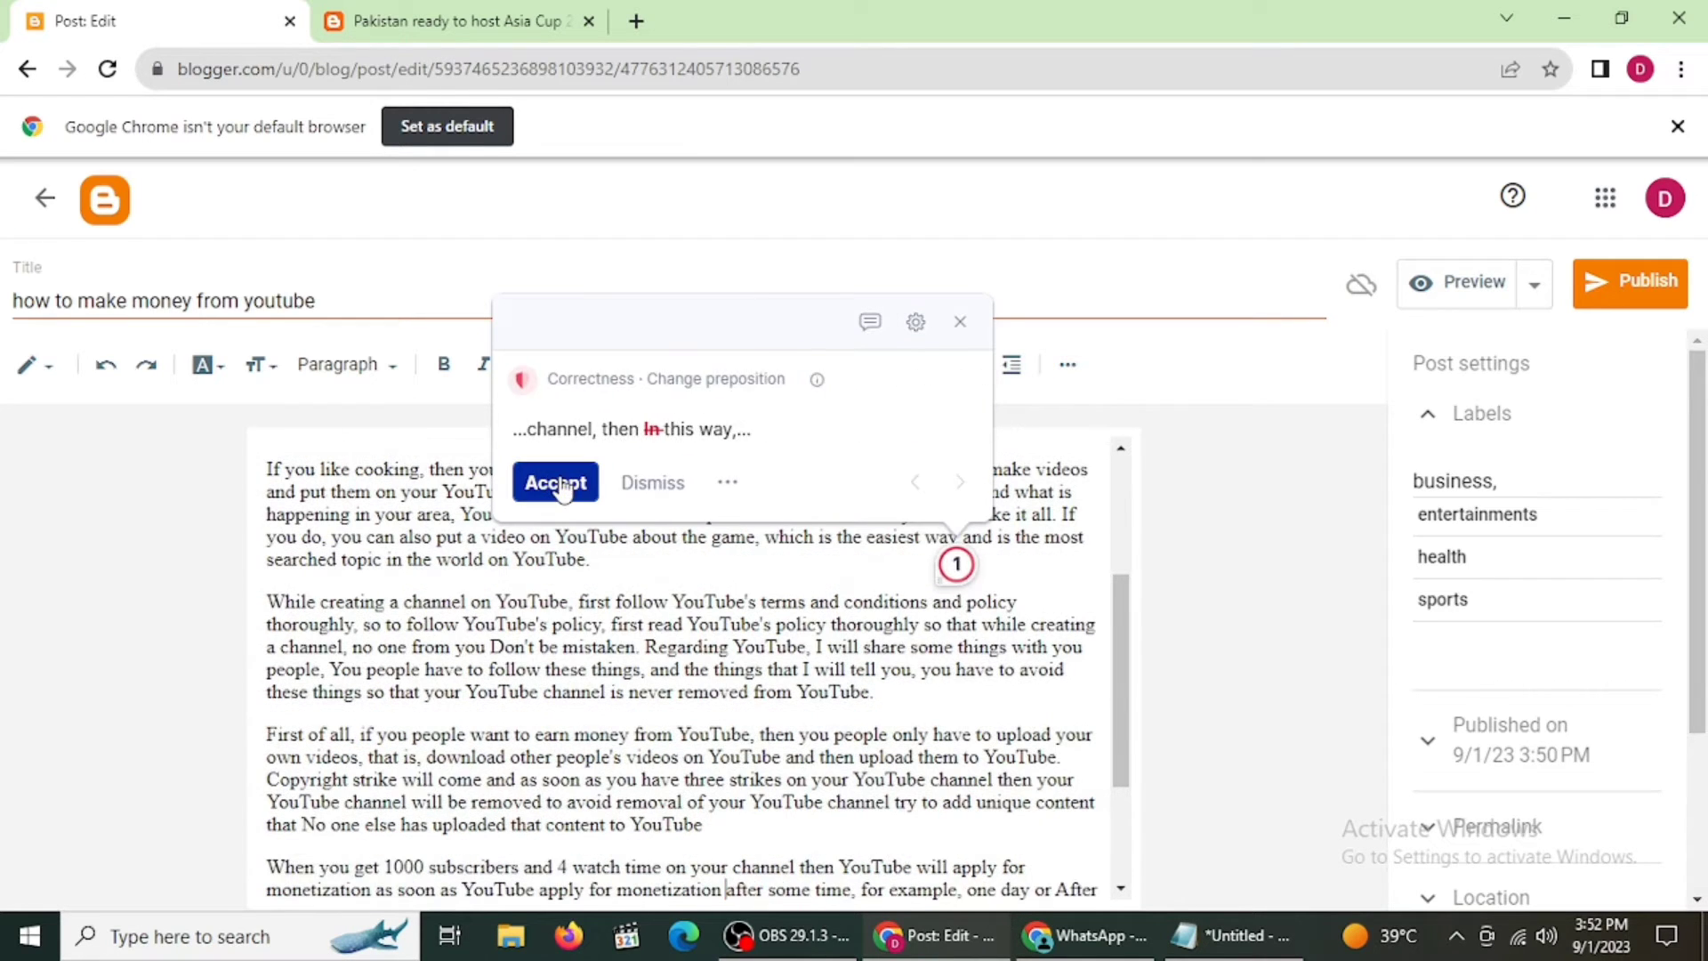
click(560, 484)
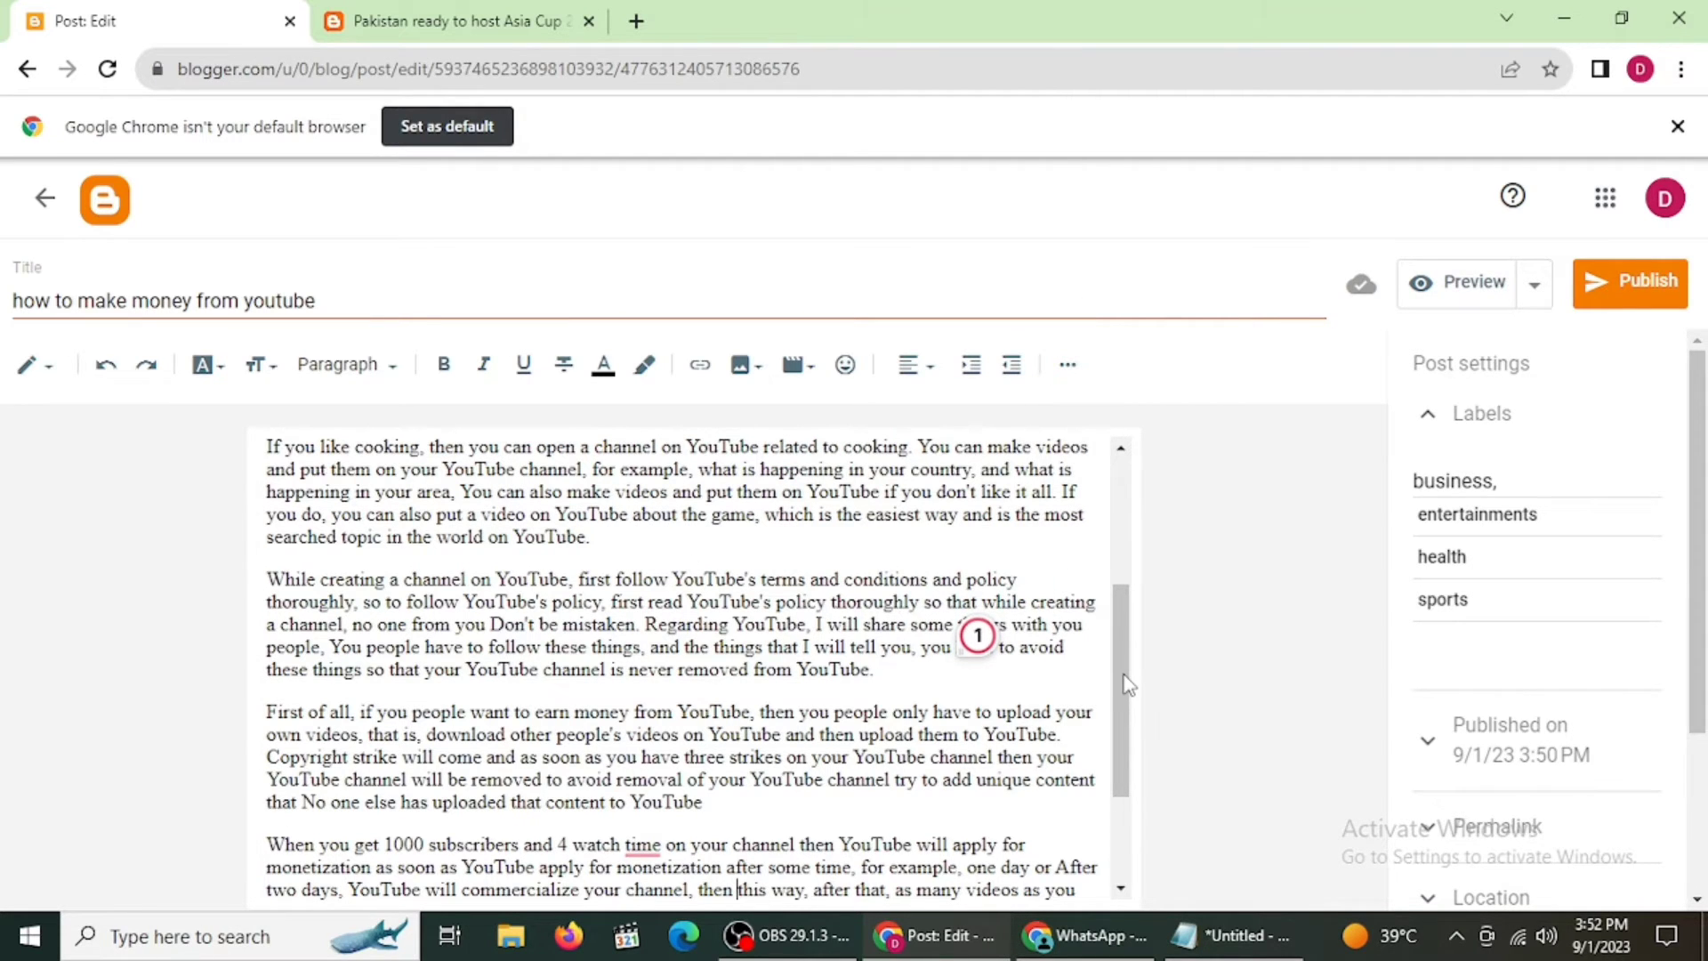
drag(1124, 685, 1124, 594)
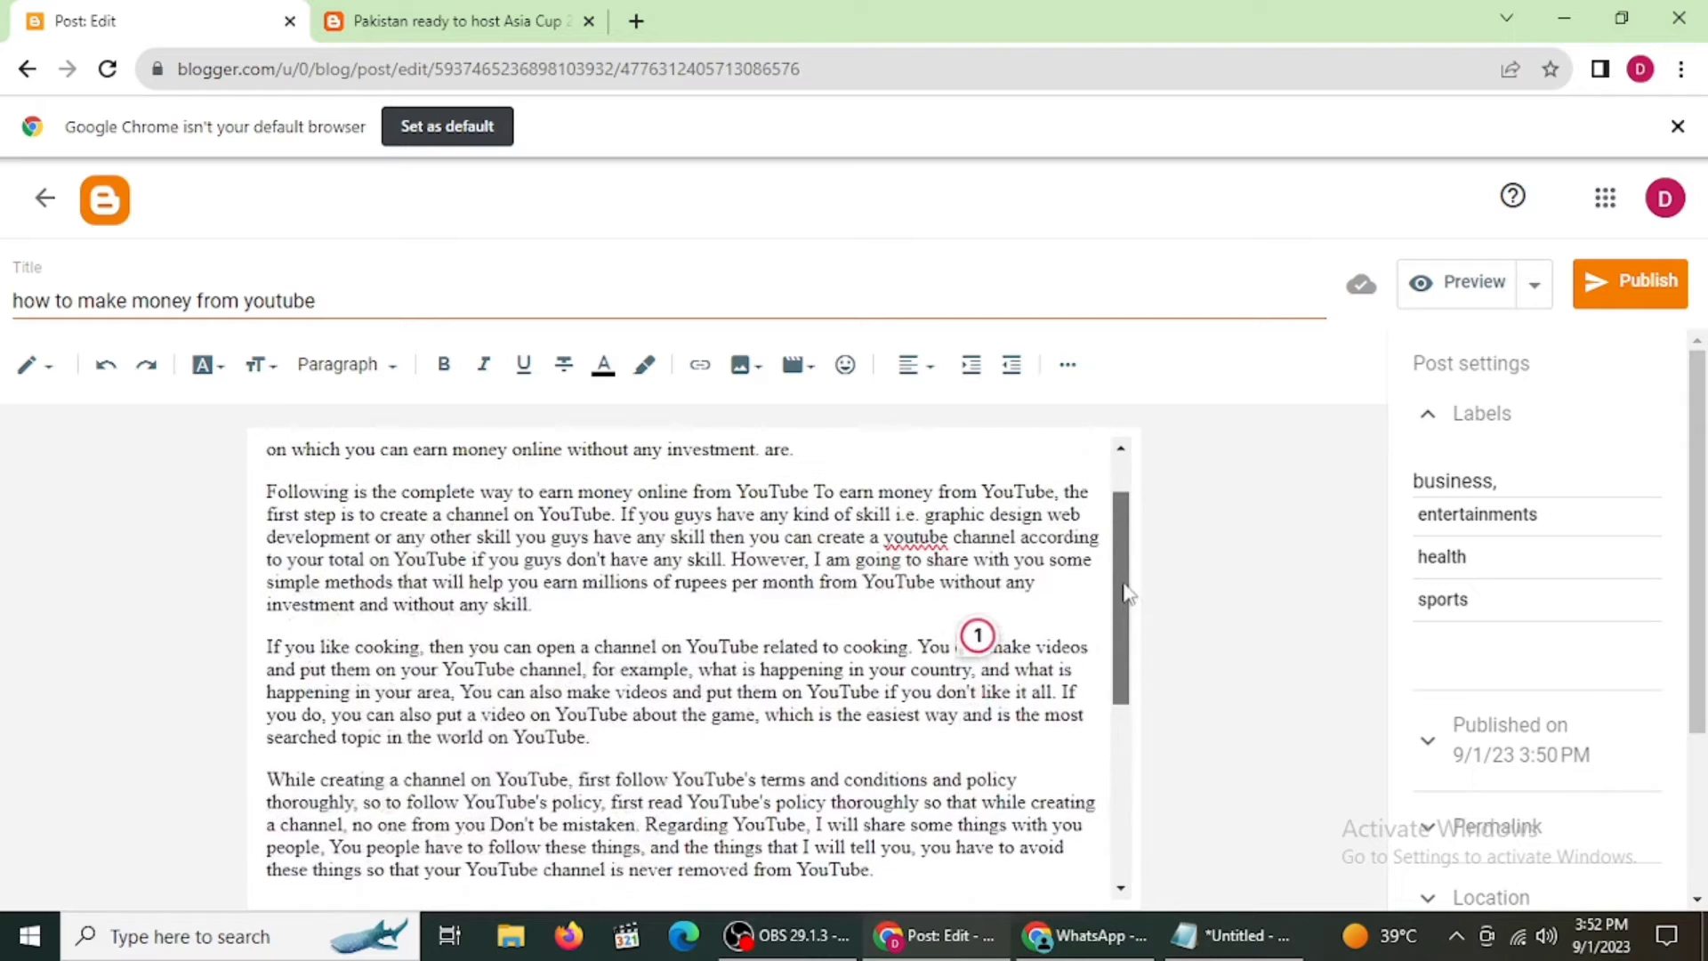
- Accept "times", "This" and "For" in the monetization paragraph and dismiss the premium offer
scroll(988, 667, down, 2)
click(978, 635)
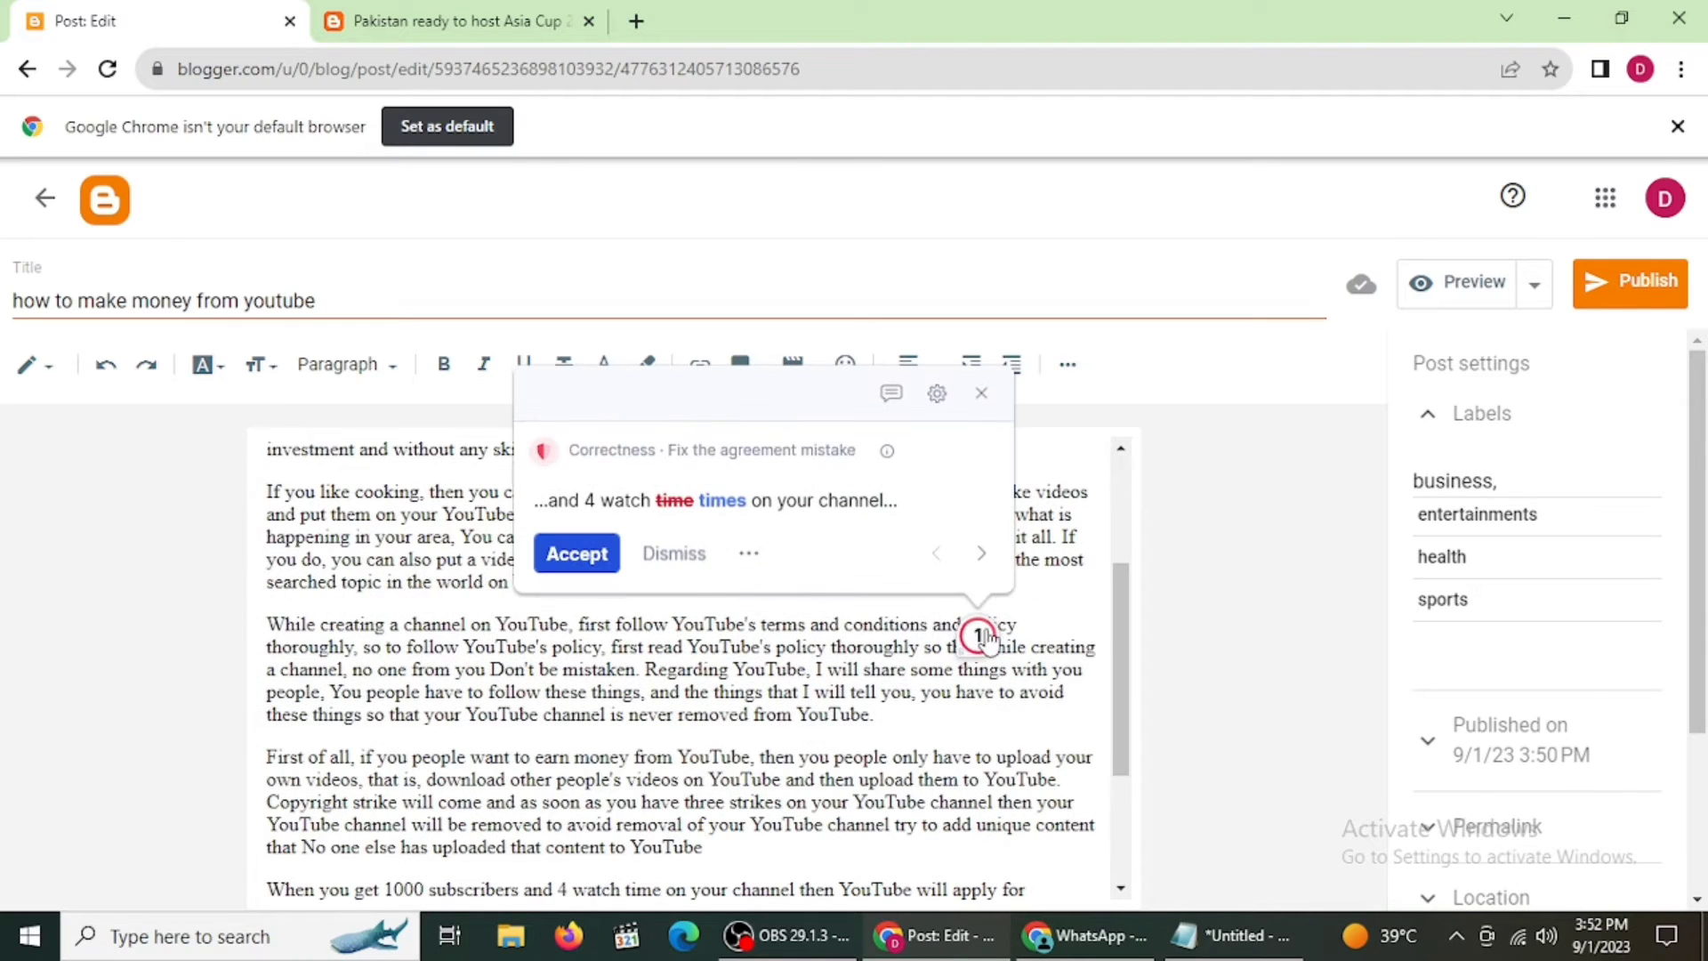
click(574, 551)
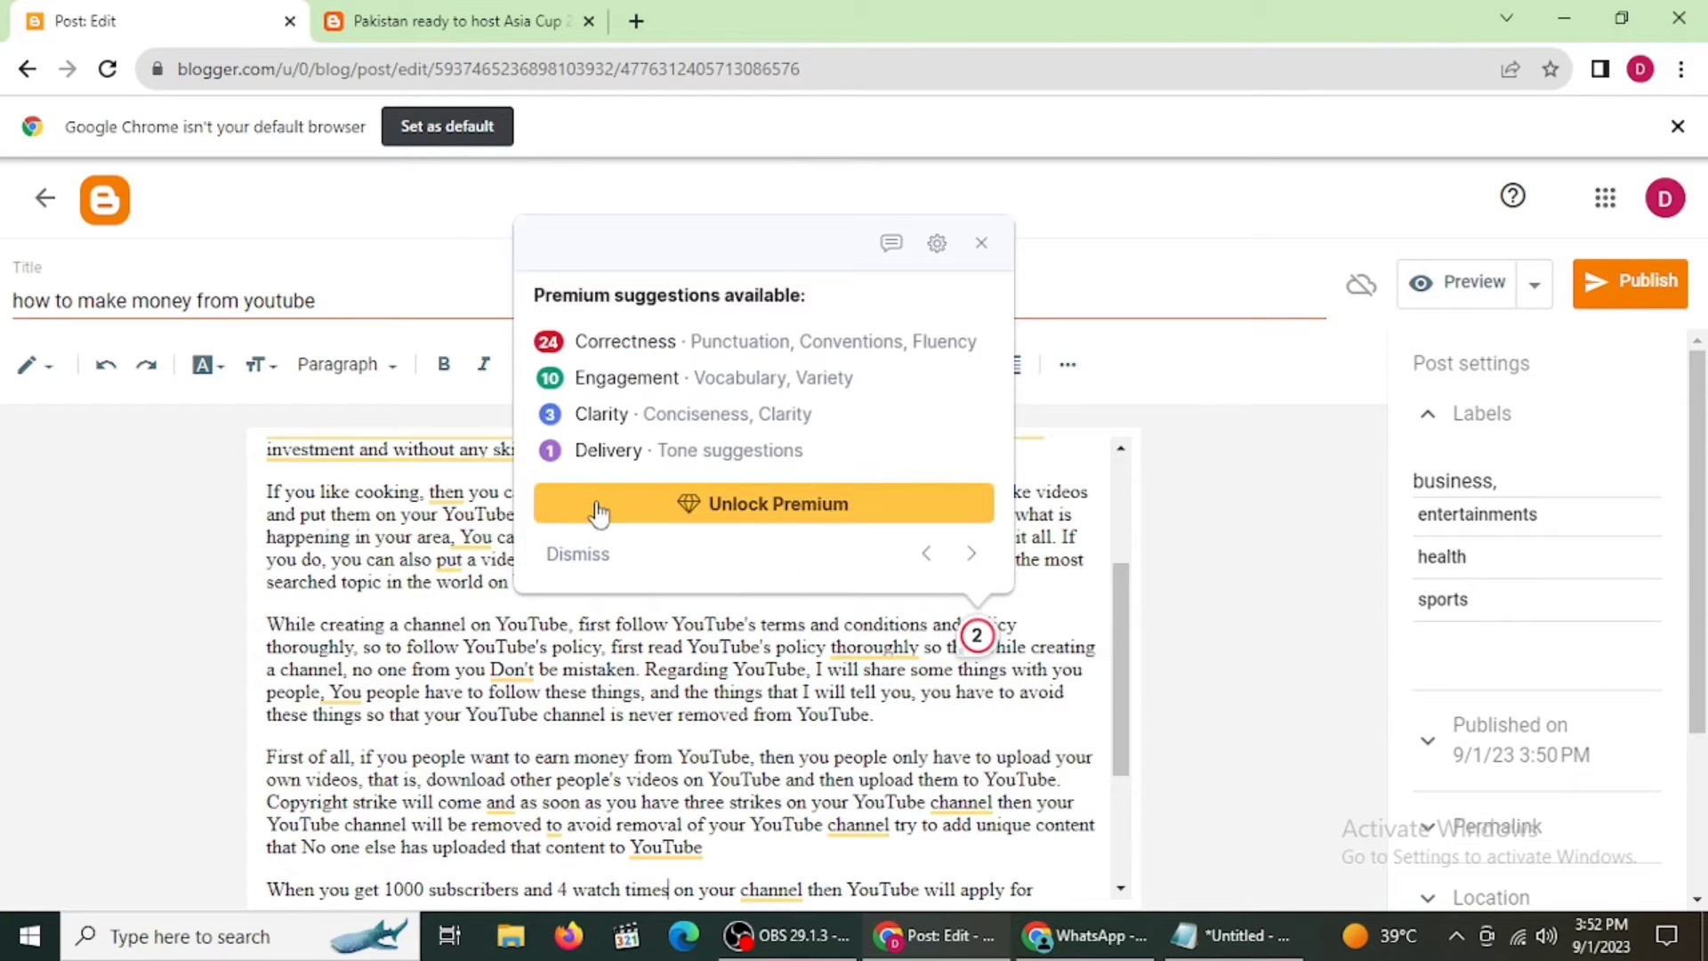
click(574, 553)
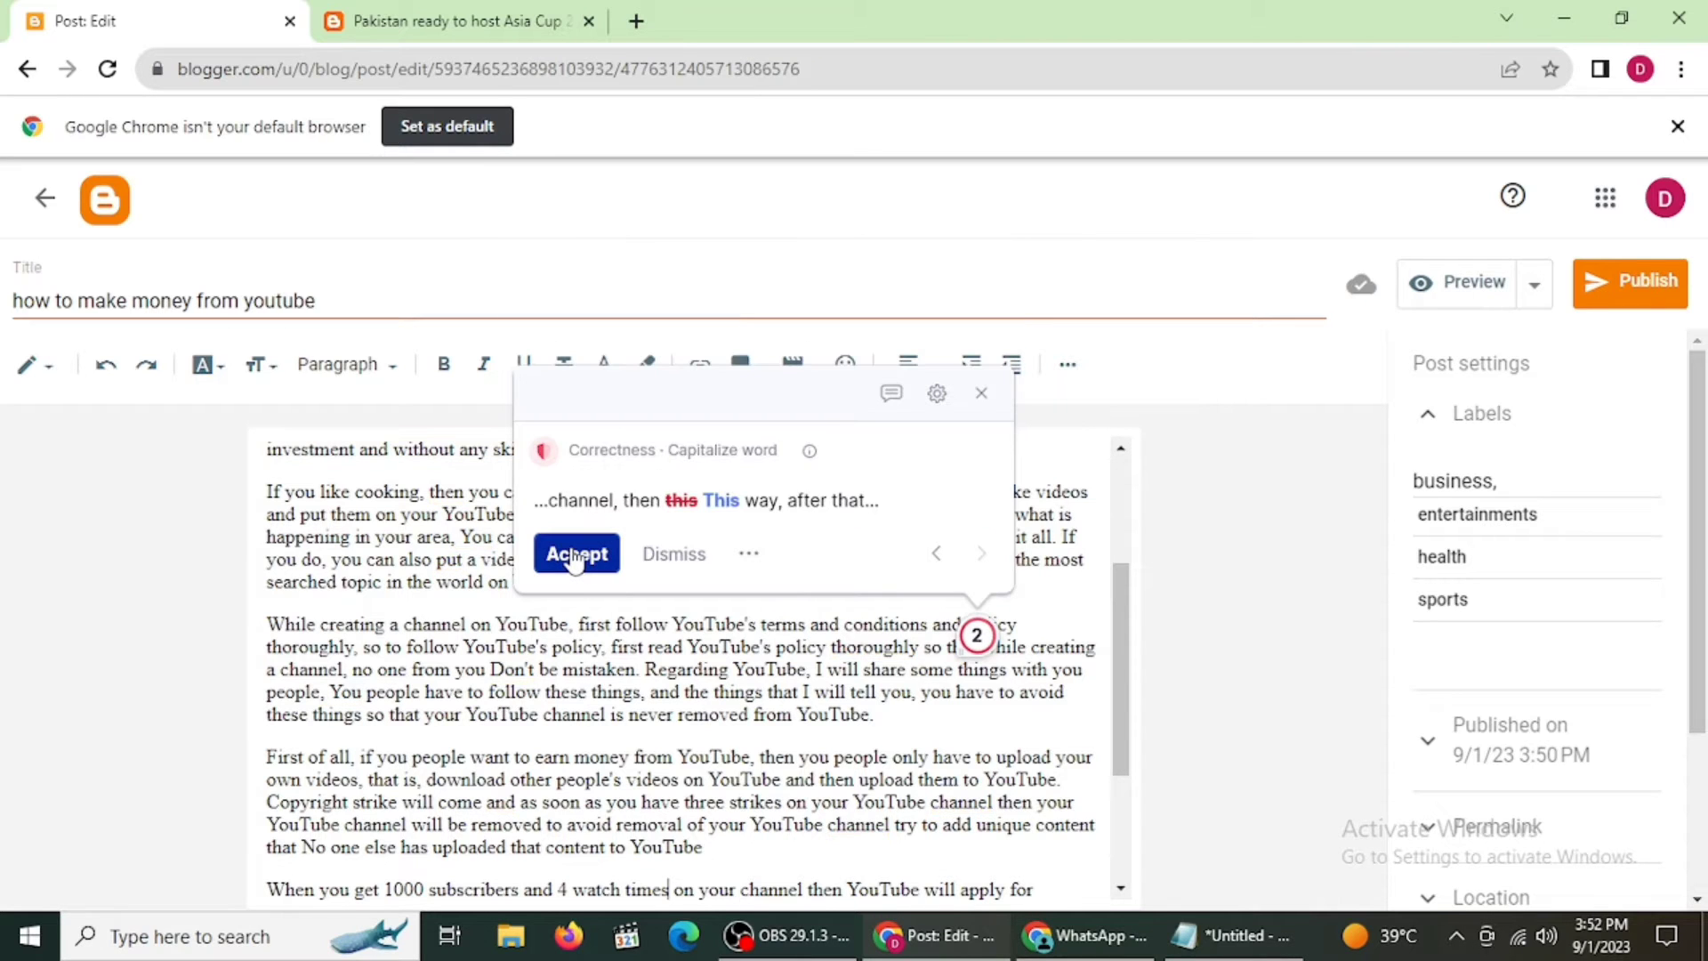
click(573, 556)
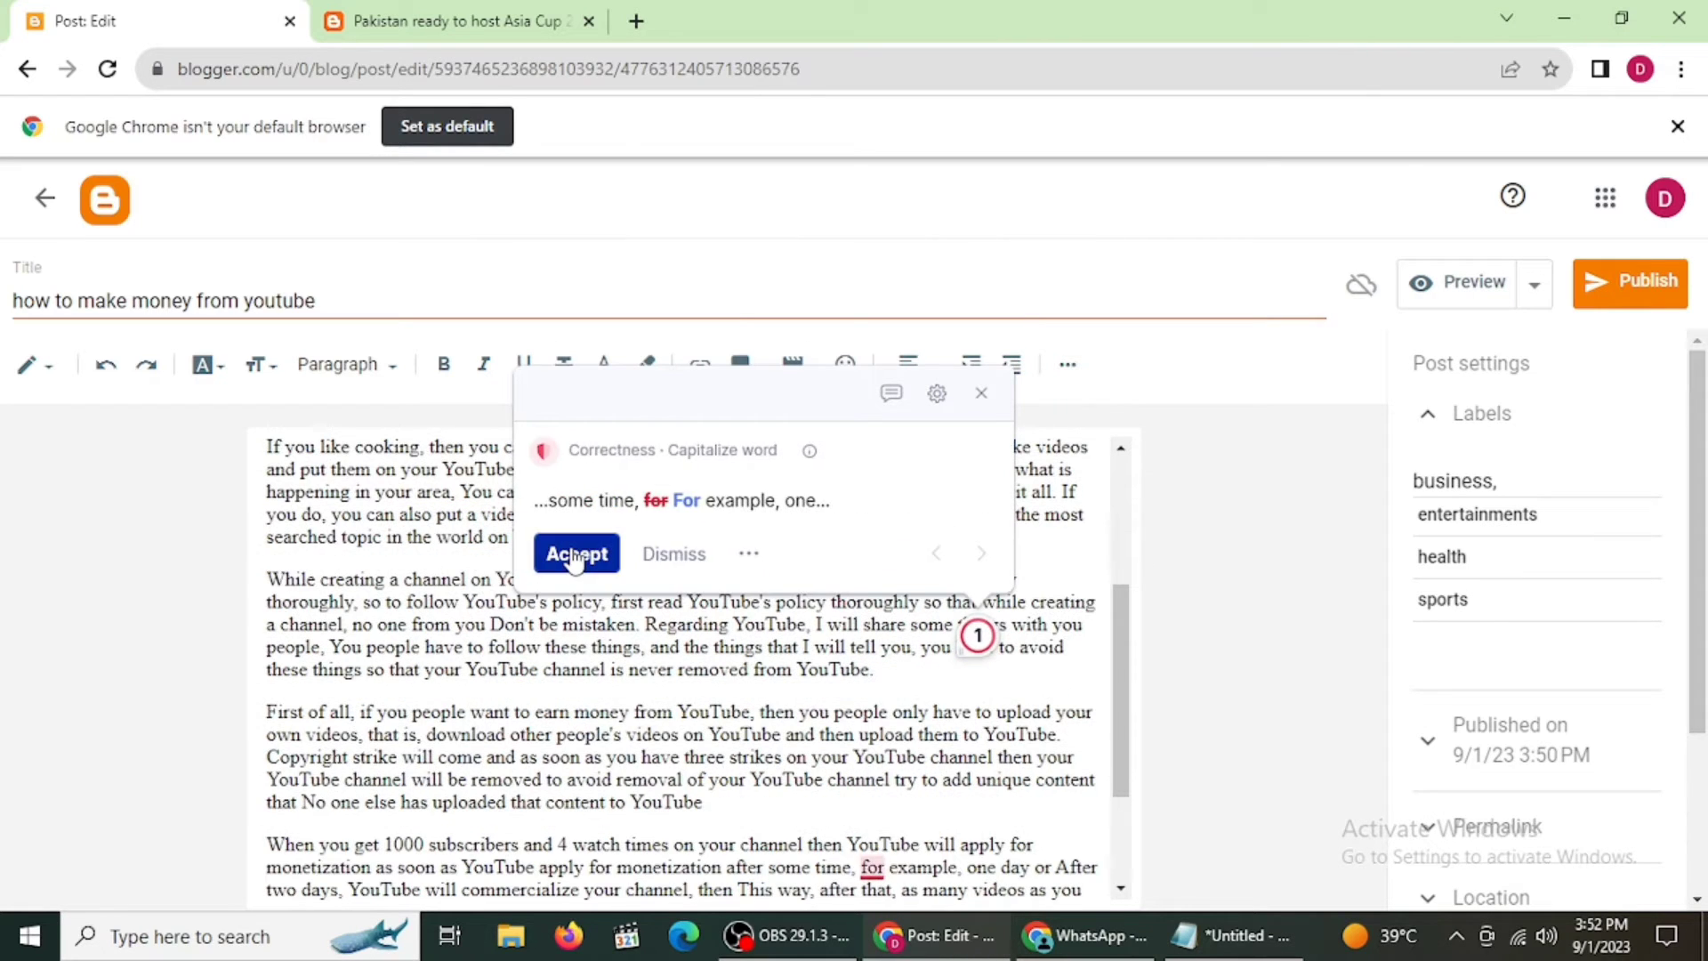
click(572, 555)
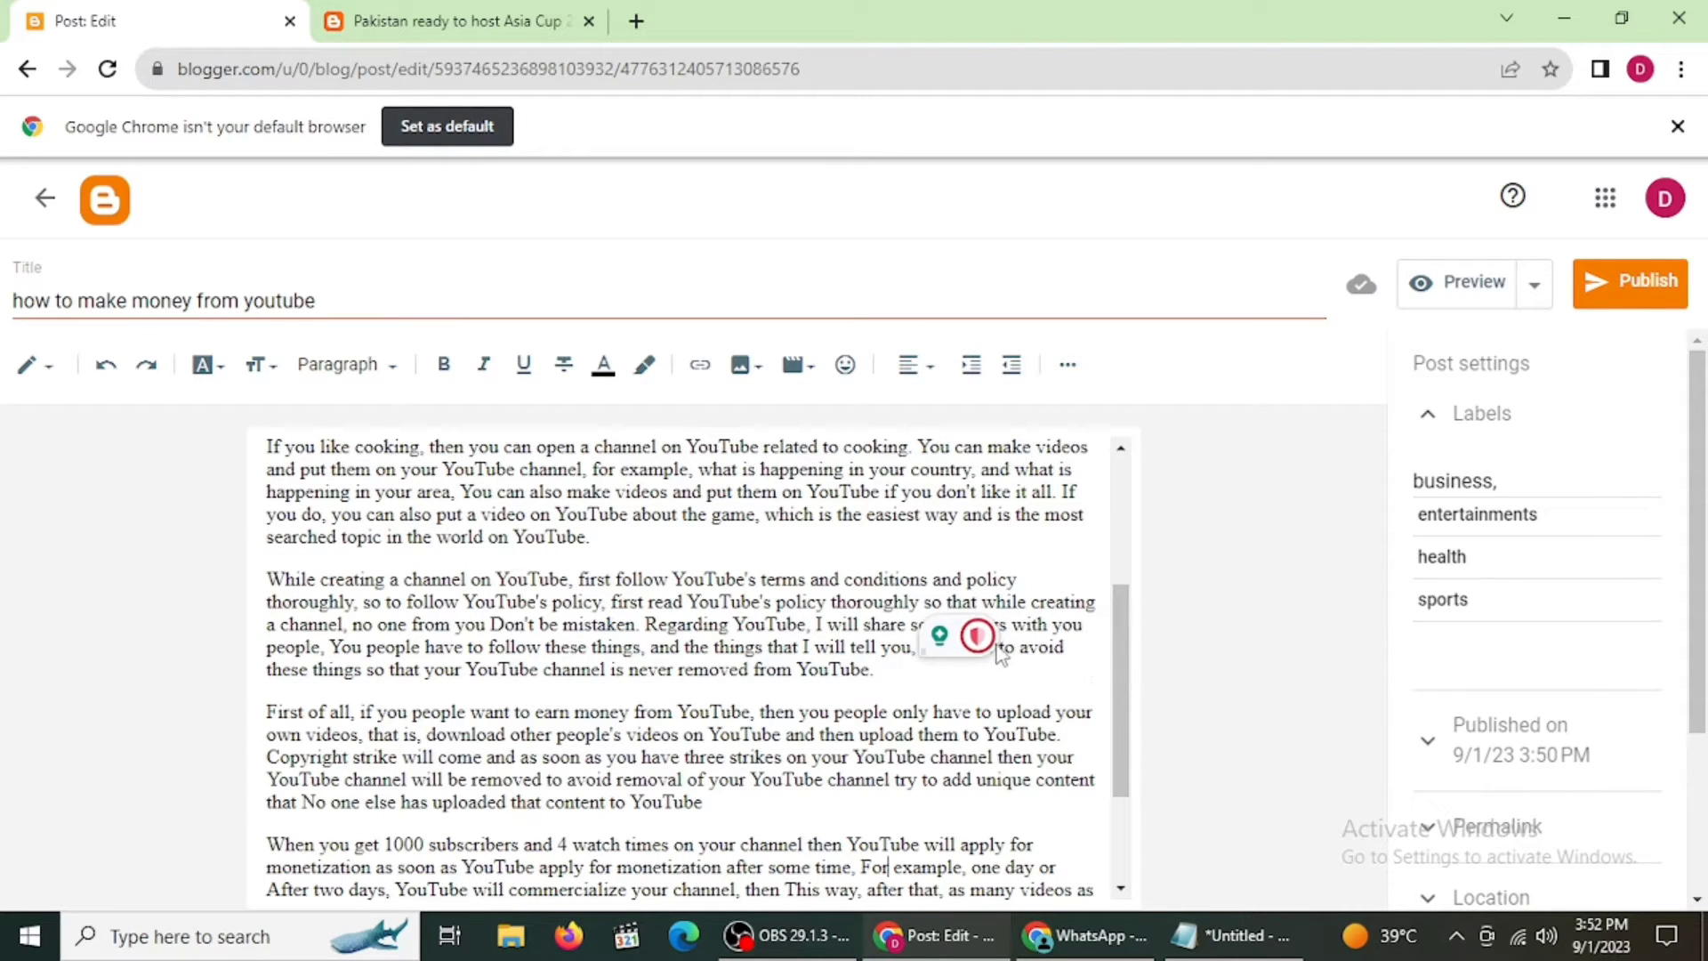
scroll(1125, 680, up, 3)
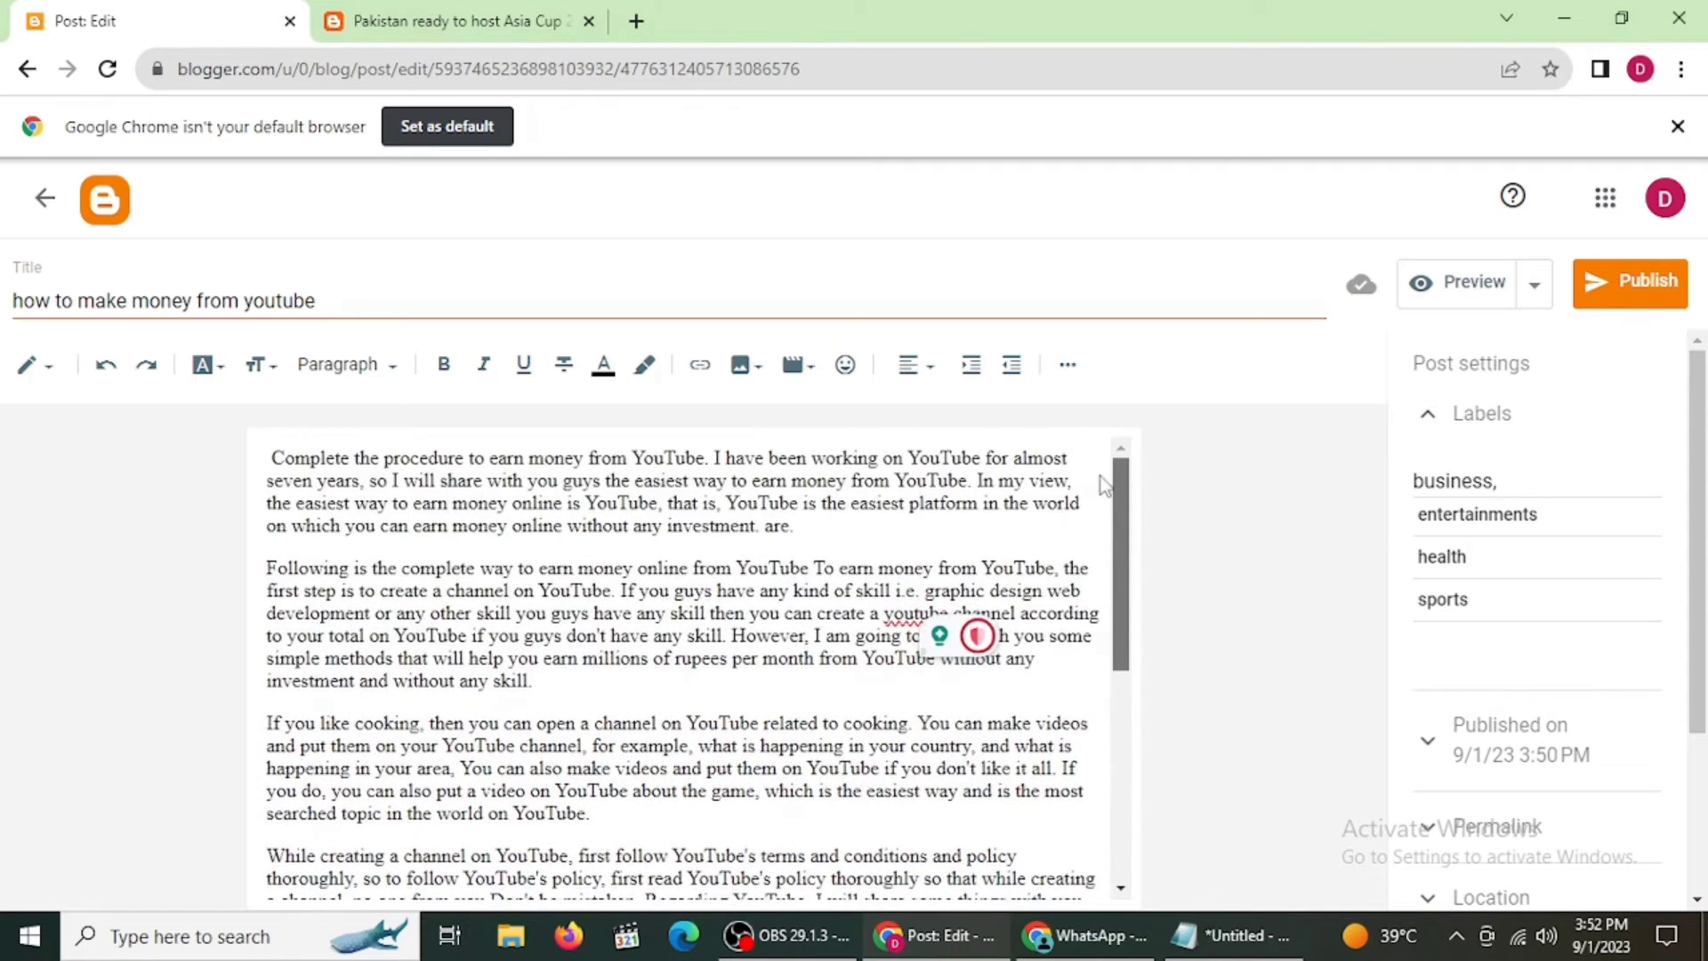
click(513, 299)
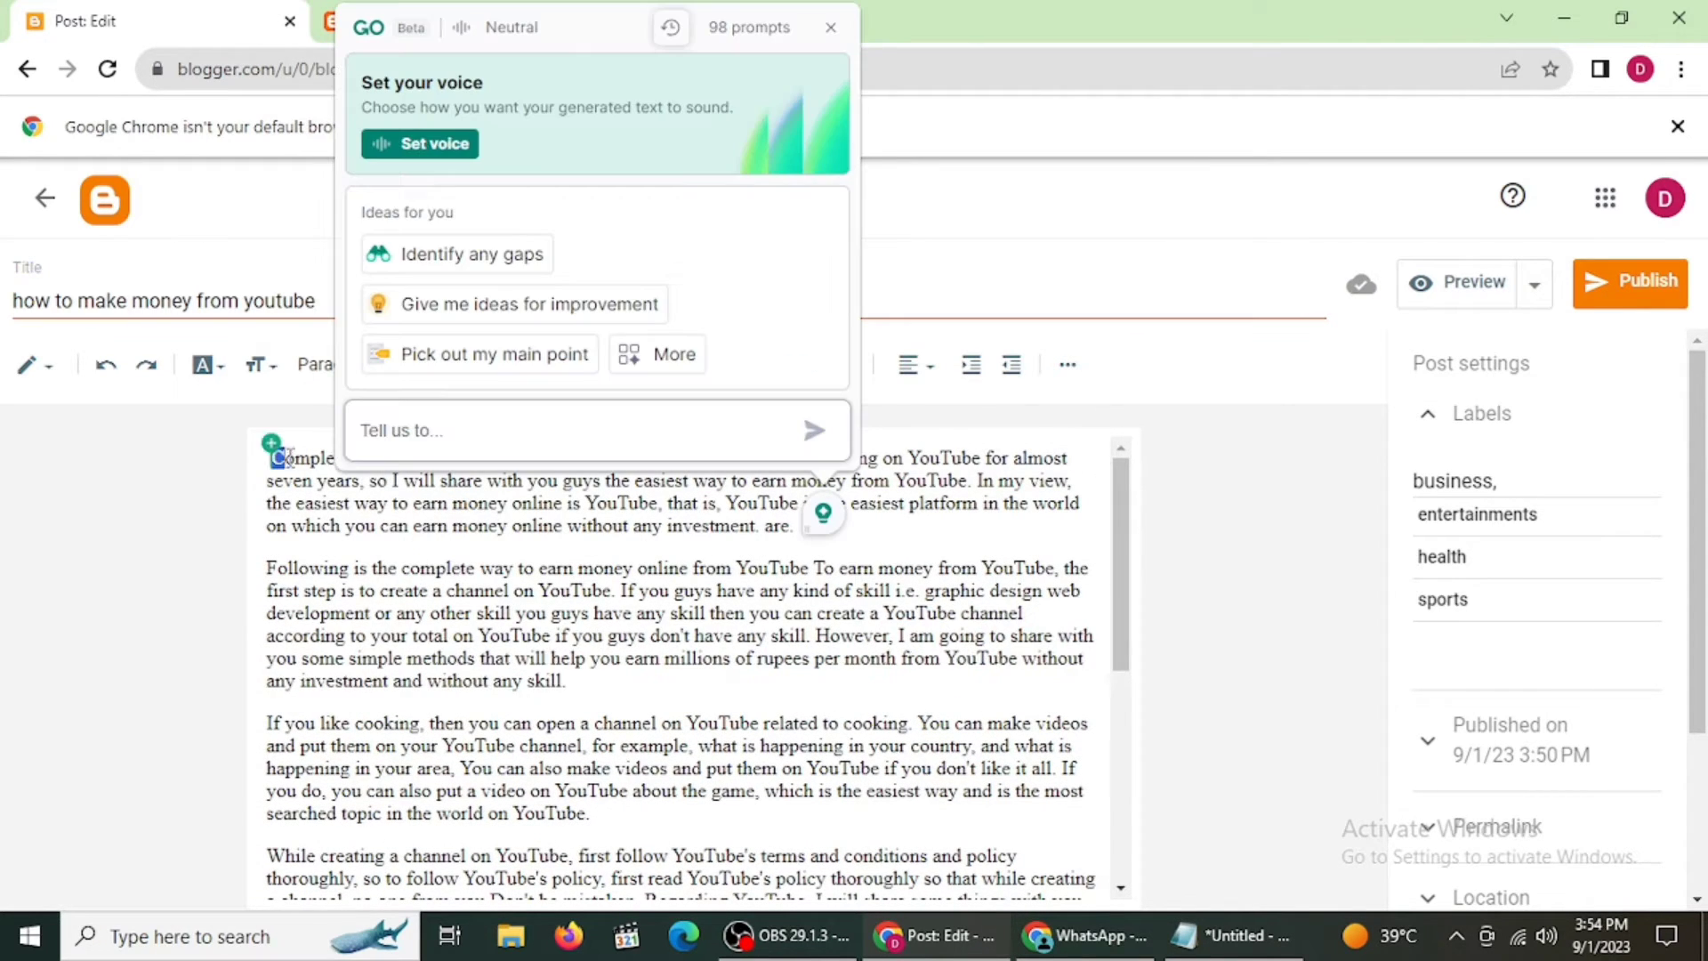
drag(289, 455, 369, 458)
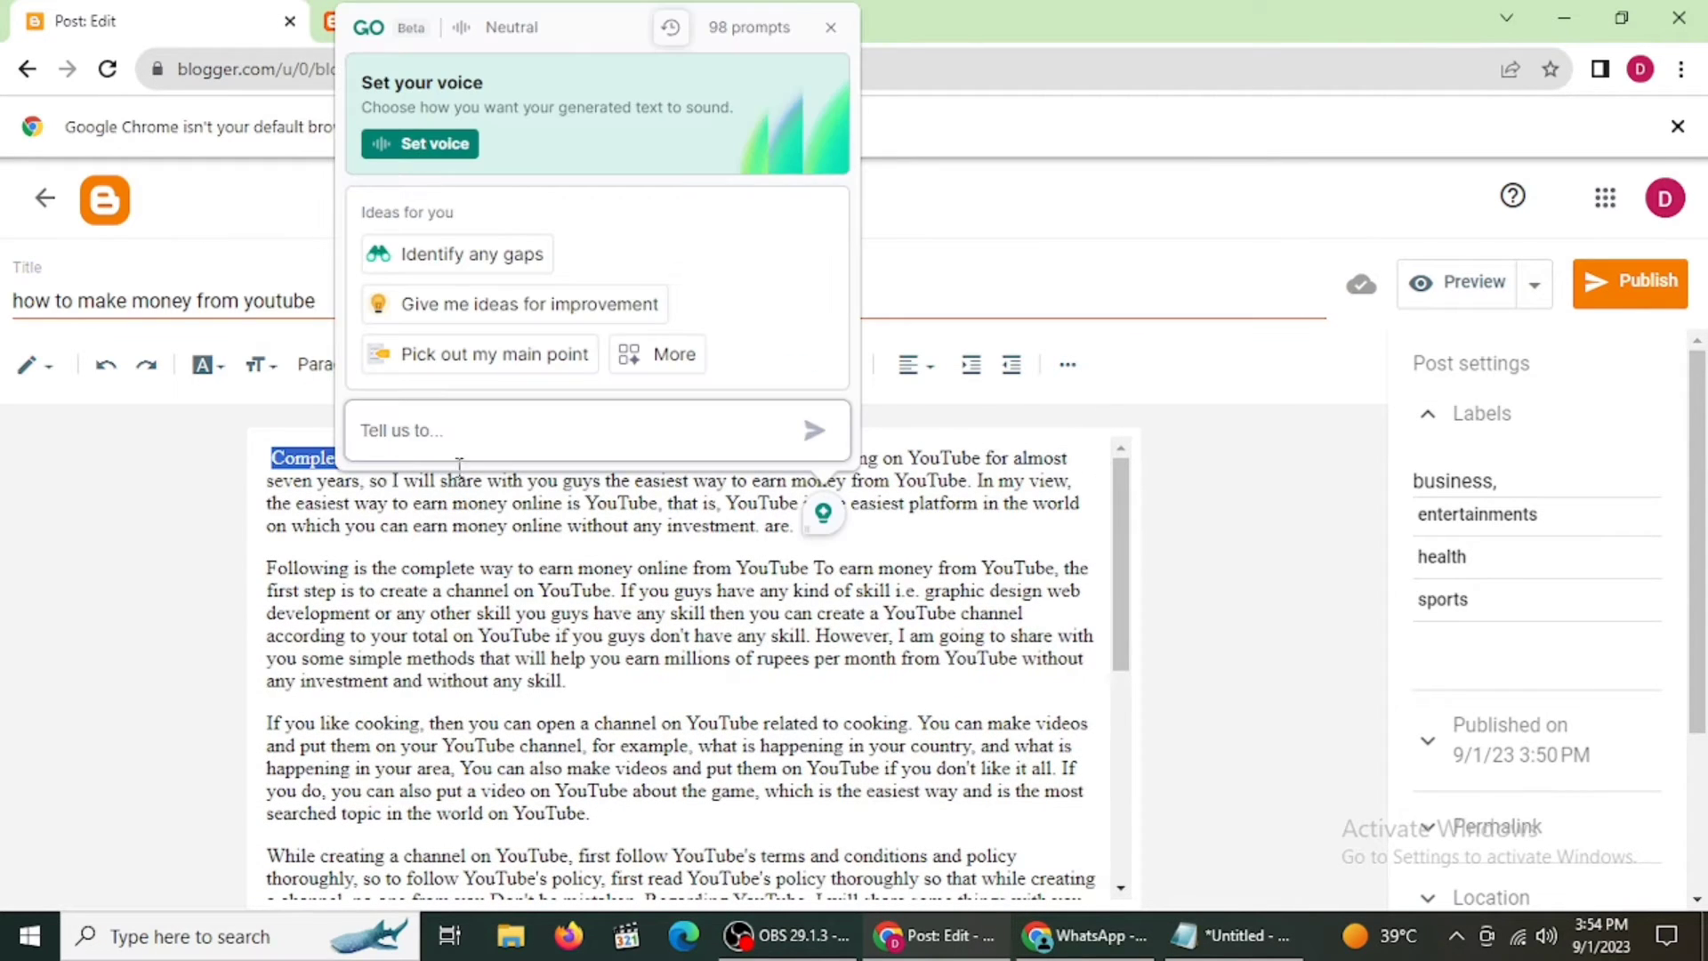
drag(524, 469, 524, 479)
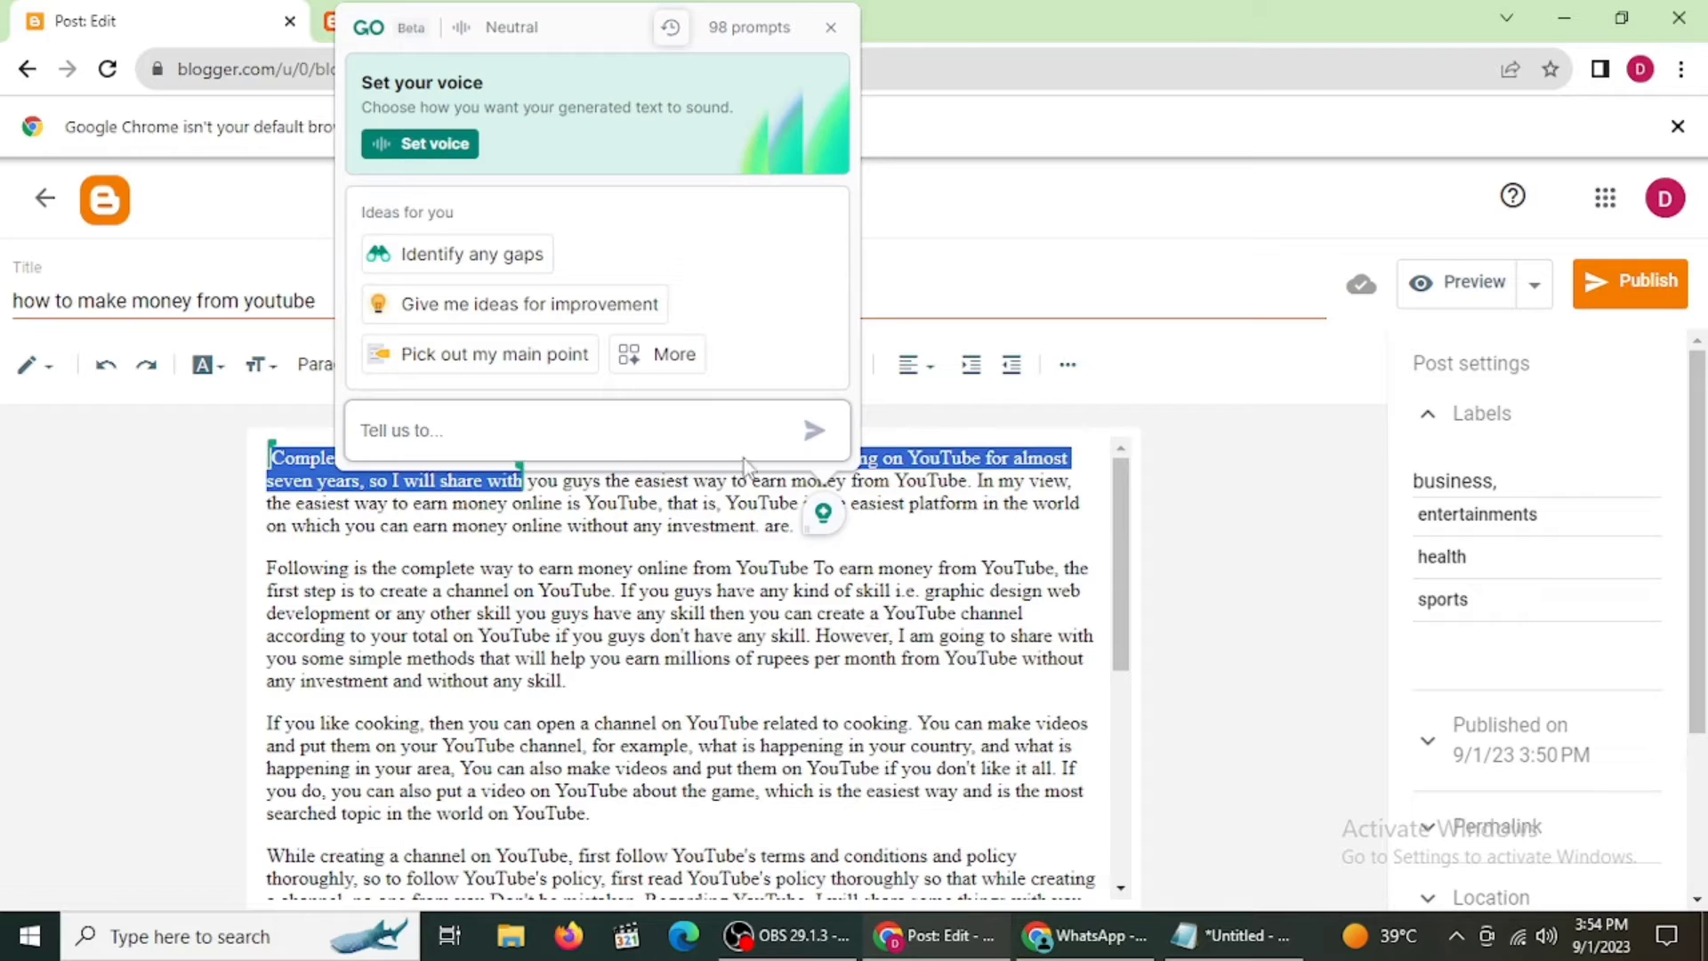
click(831, 28)
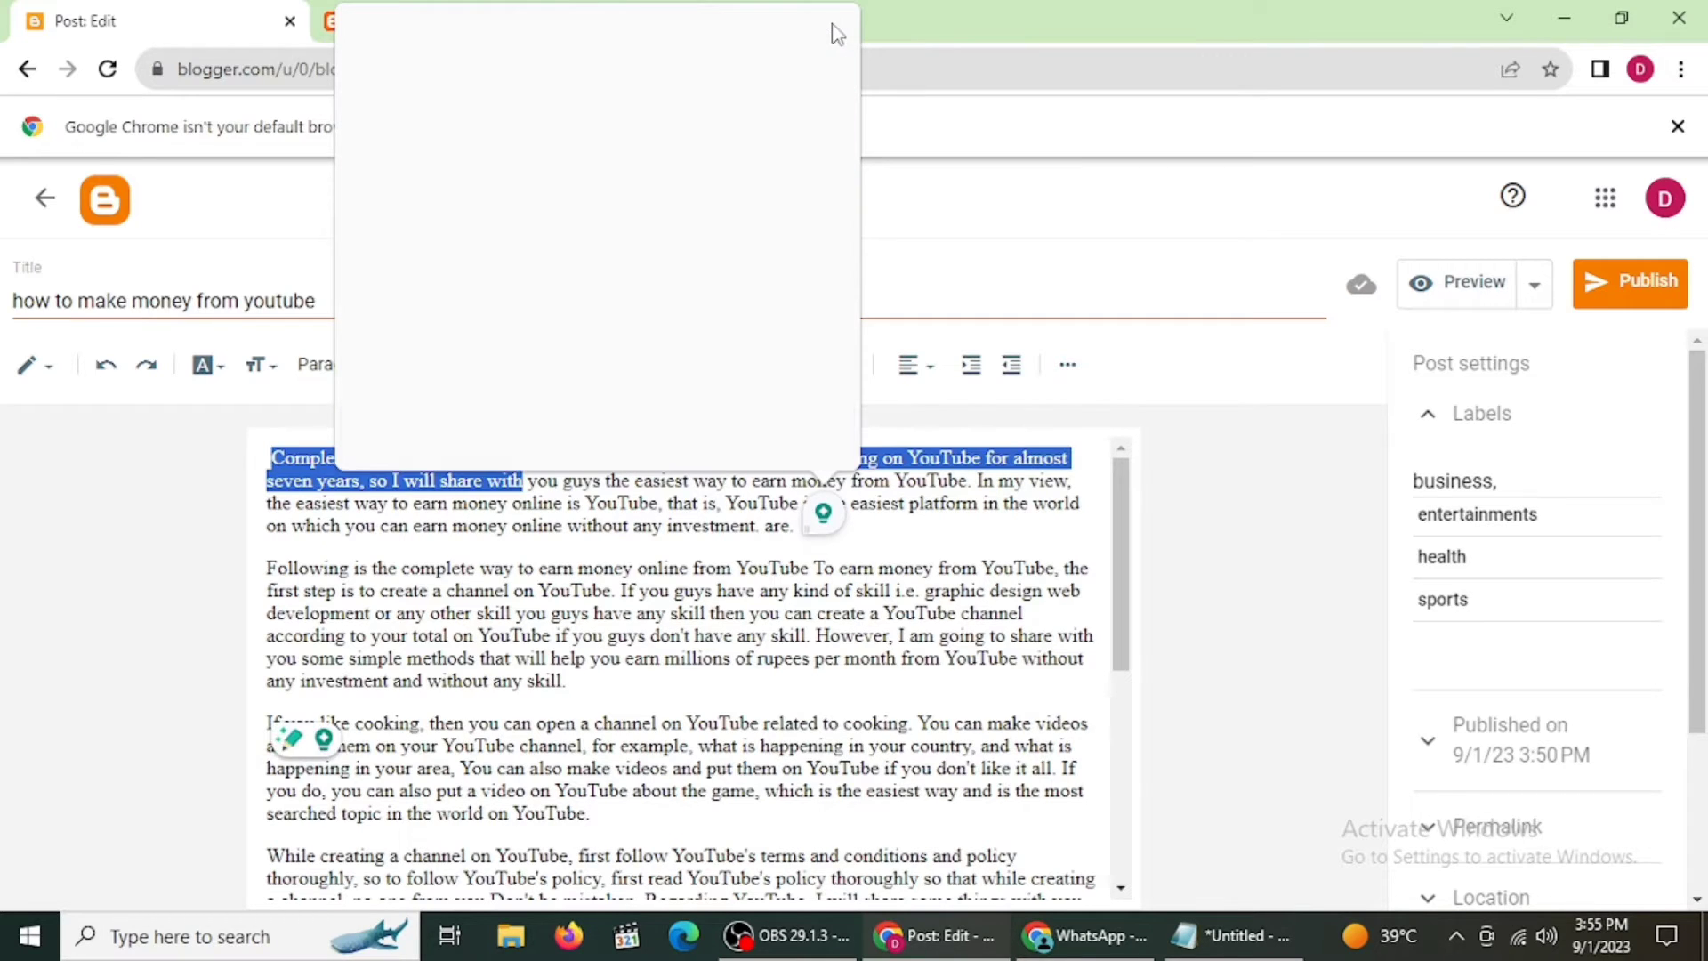
- Use Improve it on the article's first sentence and insert the rewrite "Follow these steps to start earning money on YouTube."
drag(277, 458, 648, 460)
click(272, 459)
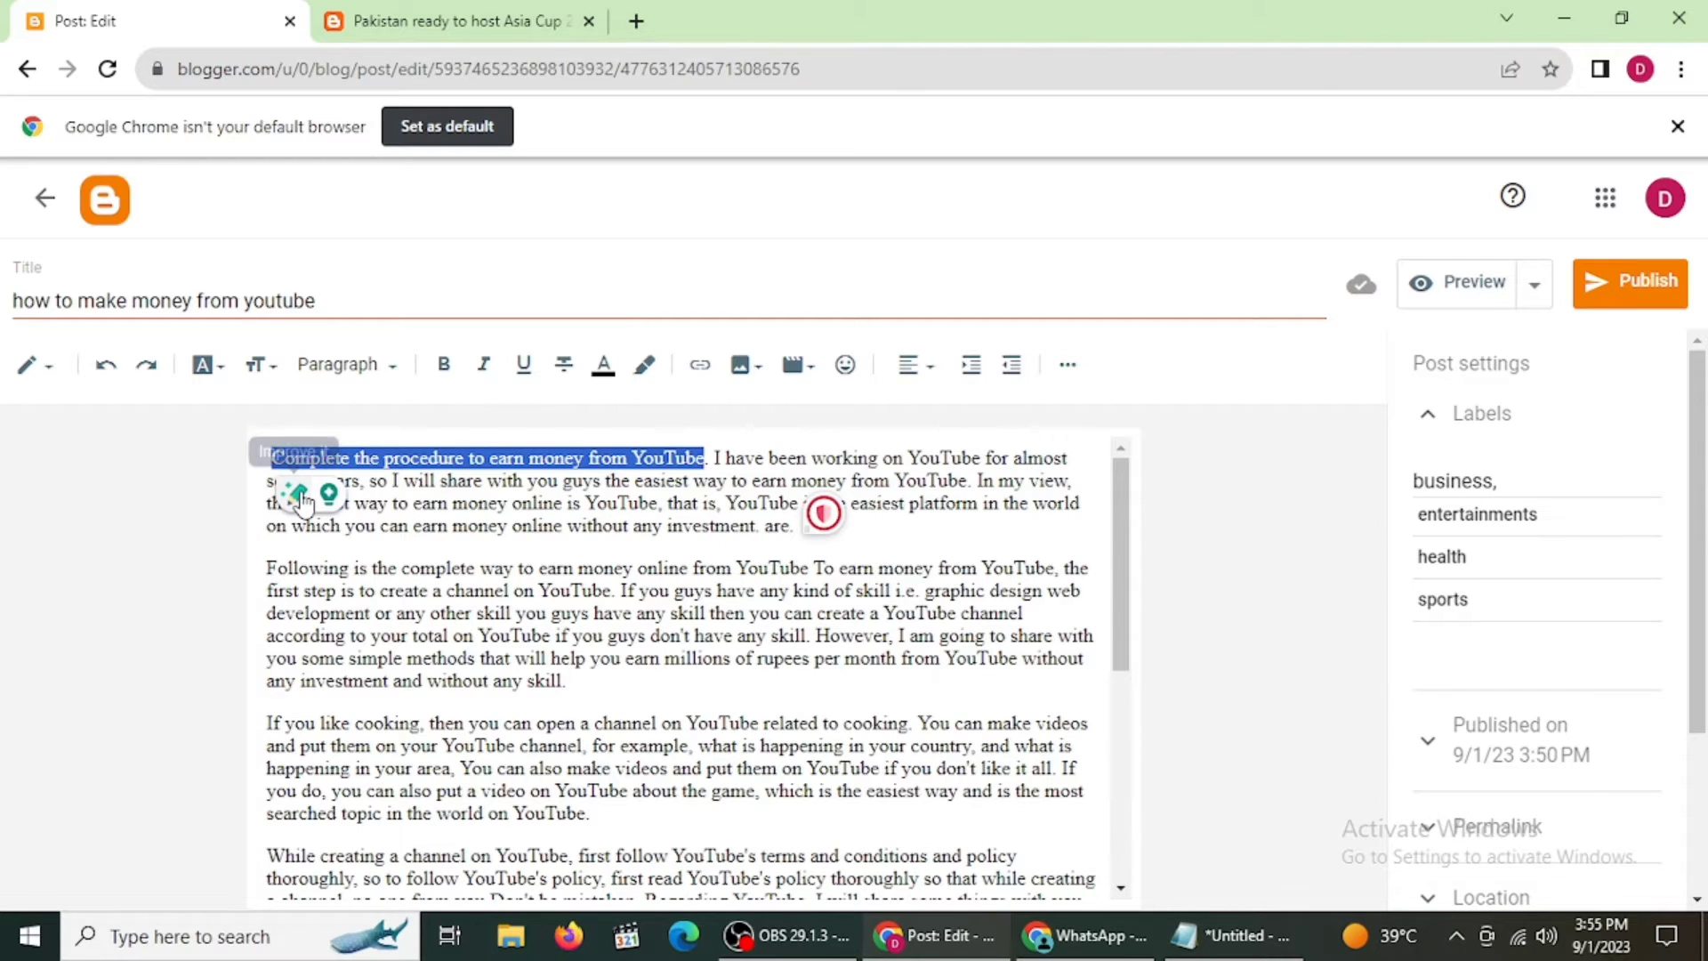
click(300, 496)
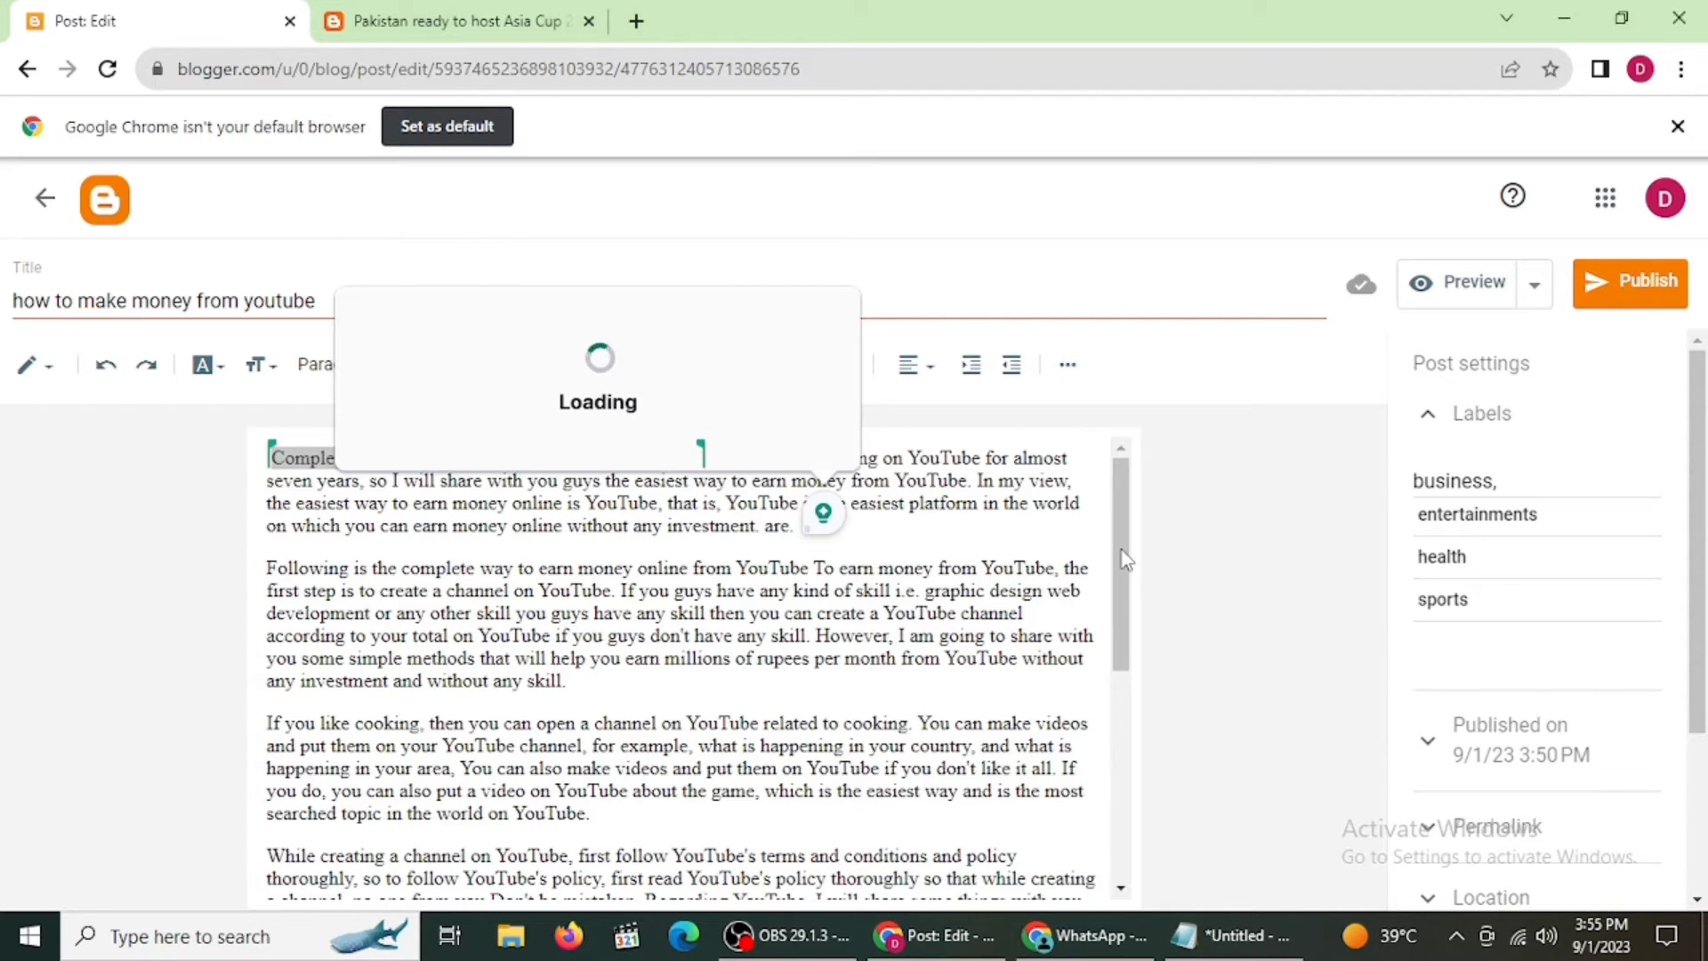
click(509, 233)
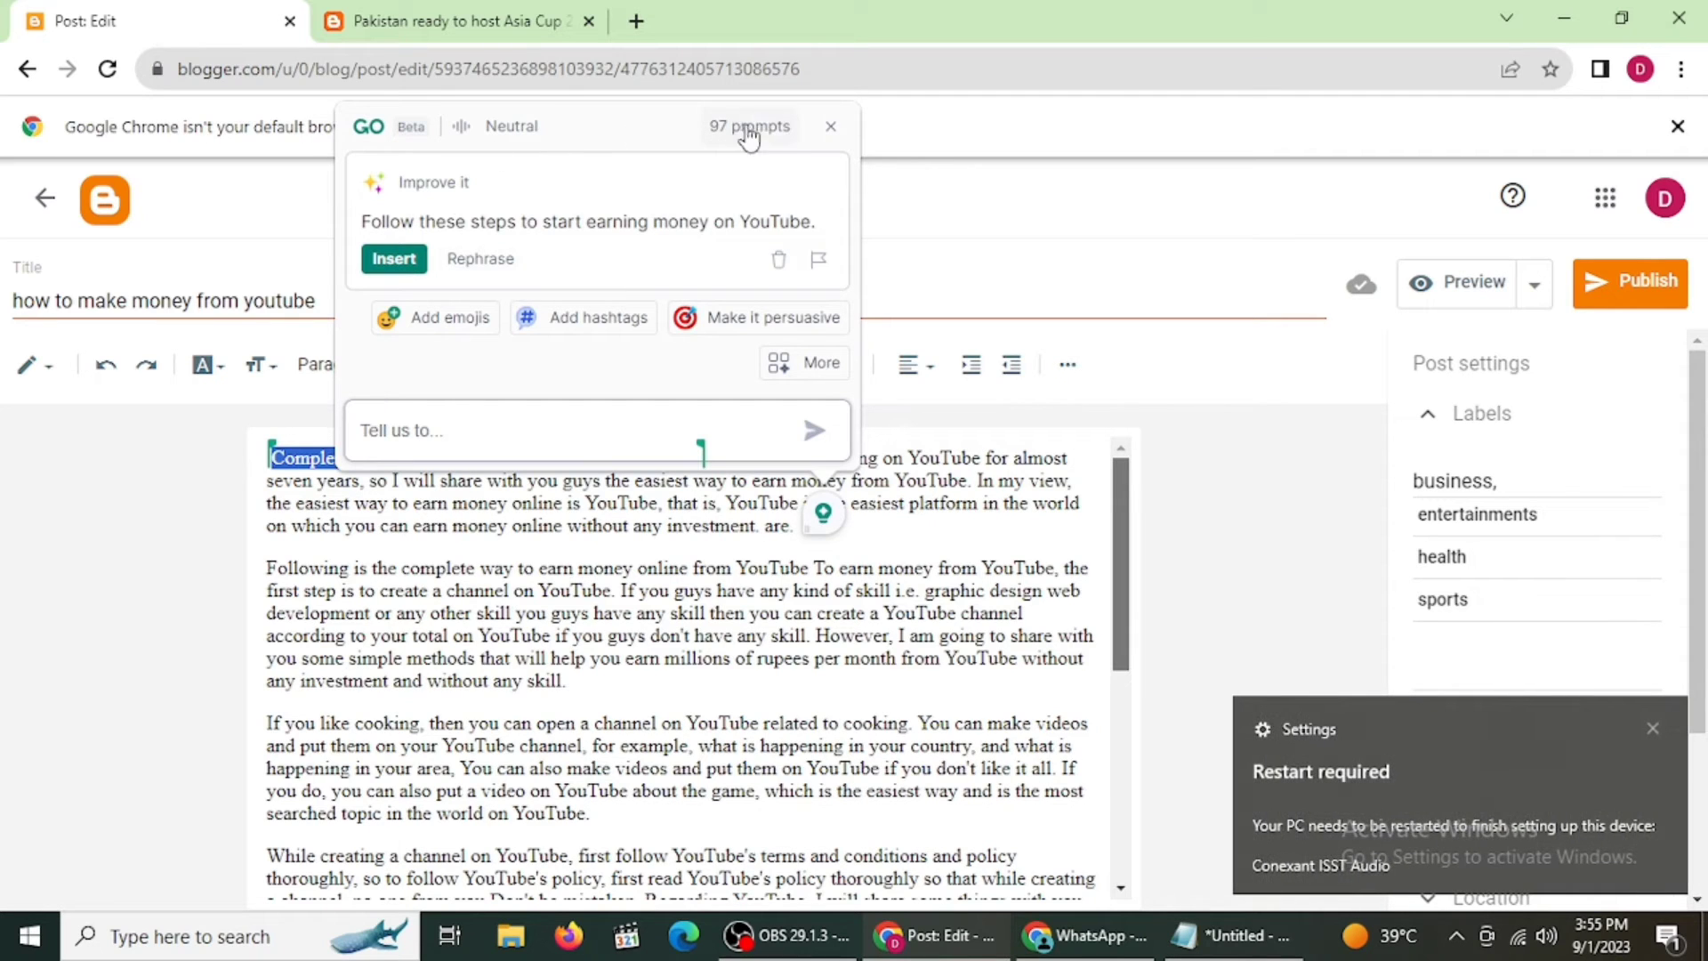
mouse_move(763, 131)
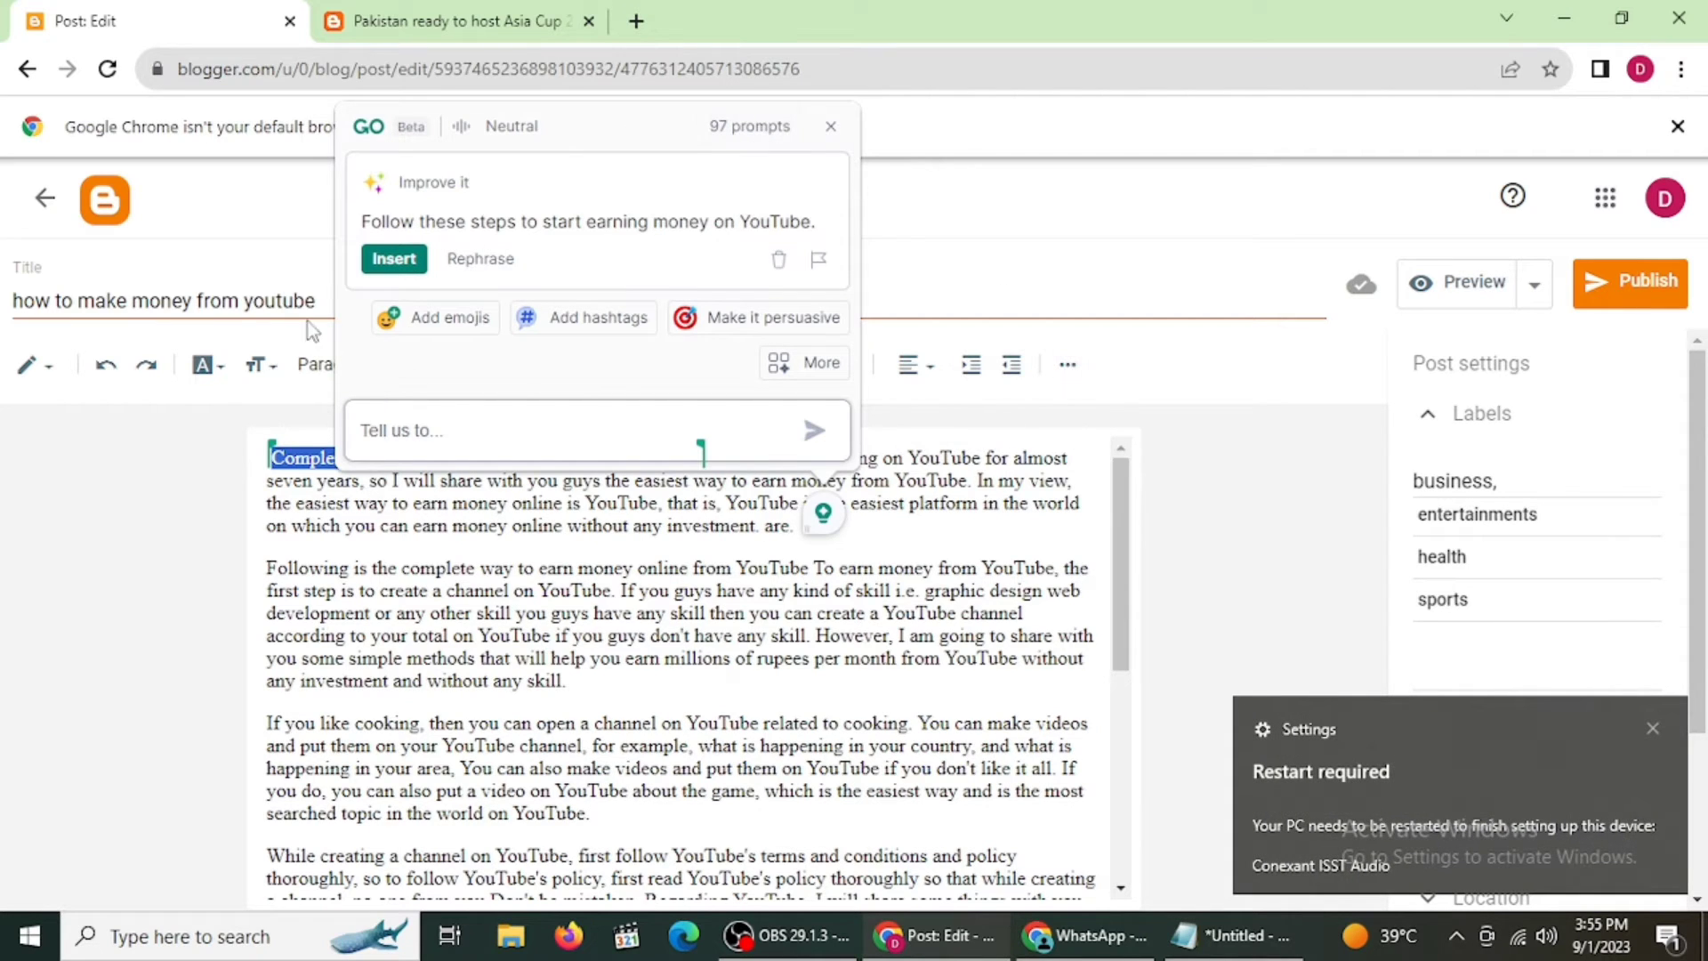
click(394, 259)
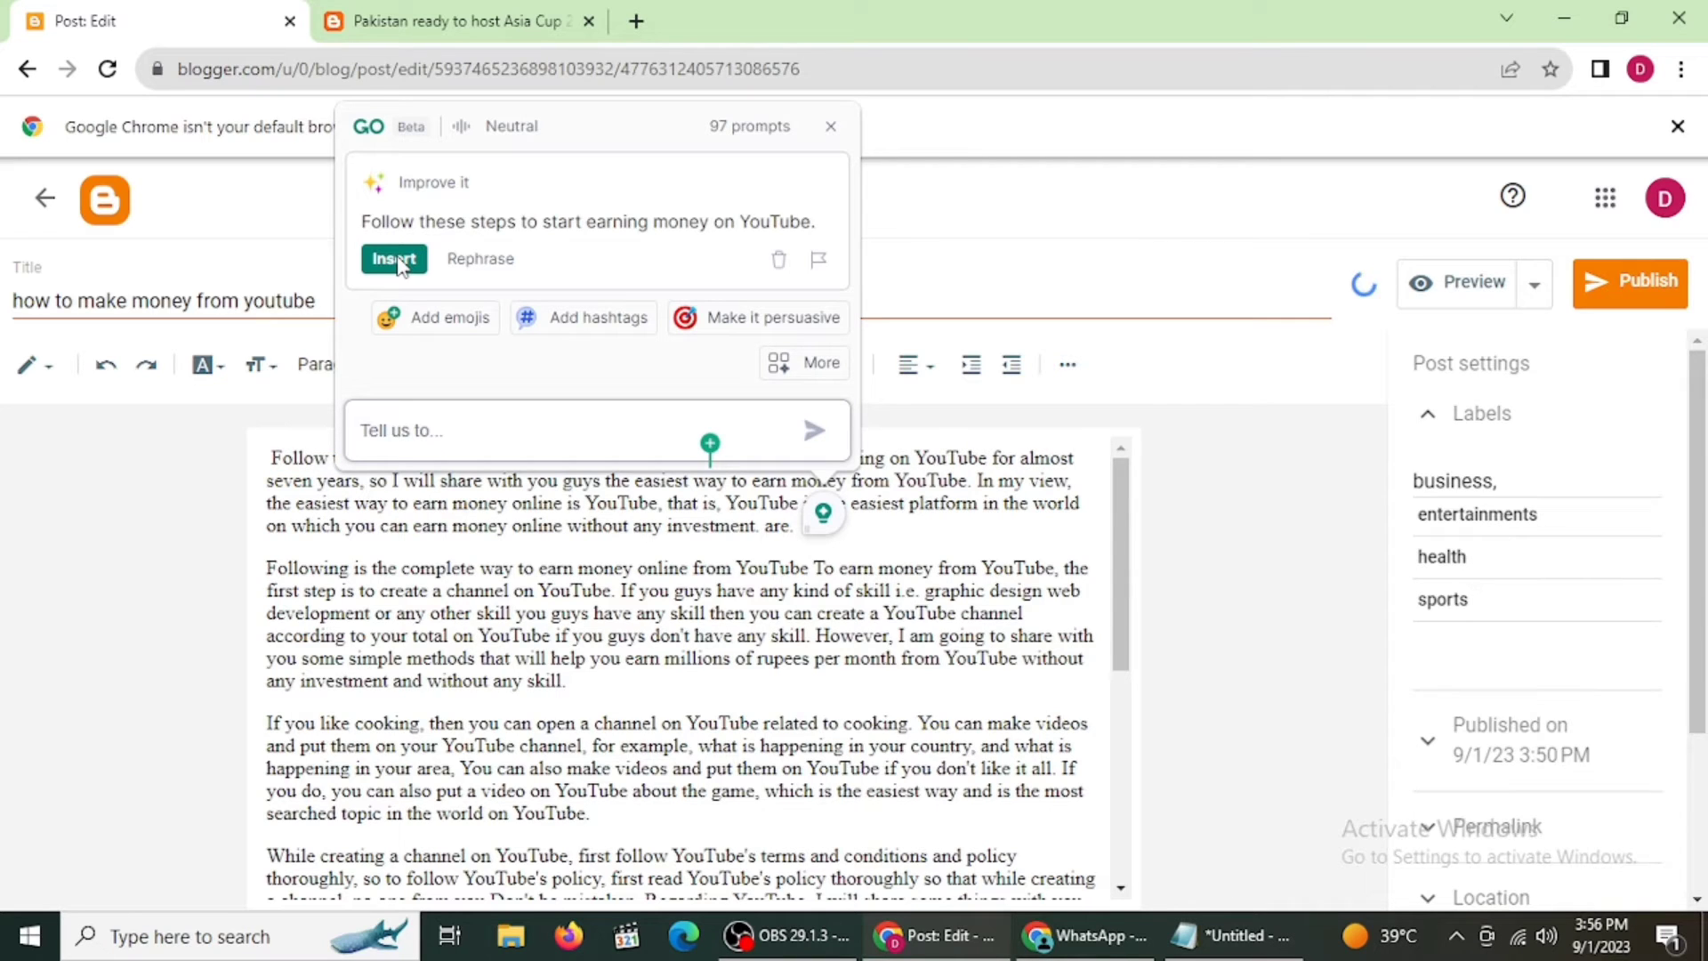
click(841, 123)
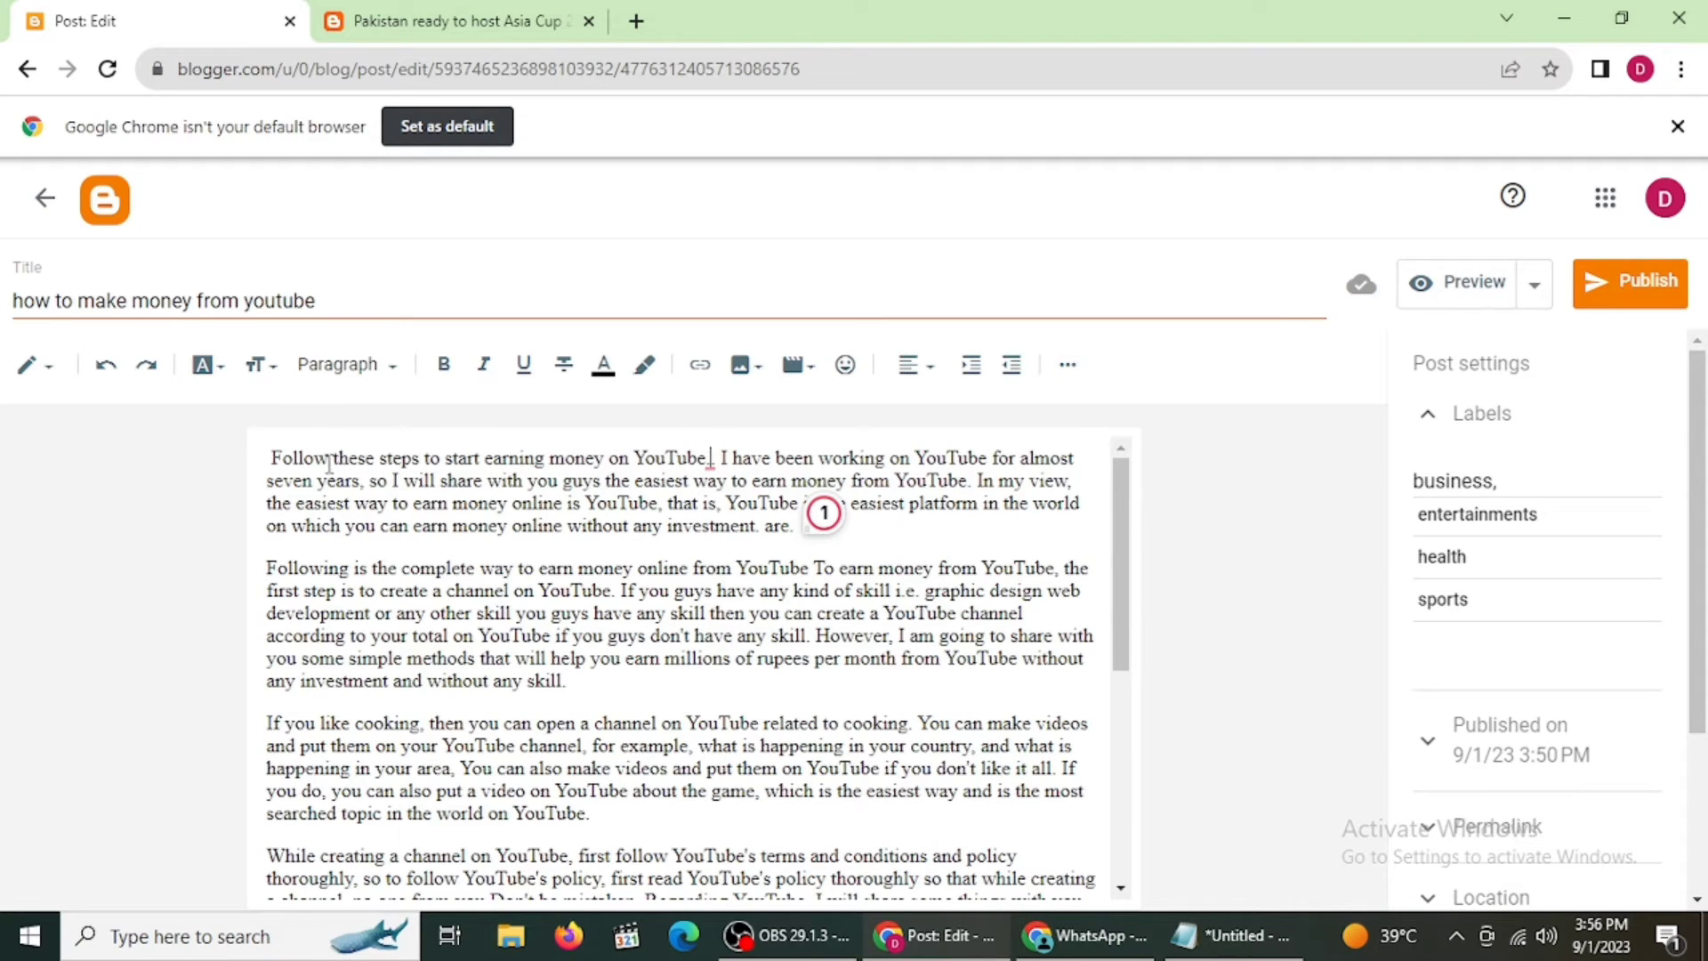
- Accept the single period replacing the doubled one after the opening sentence's "YouTube" and dismiss the premium offer
drag(268, 458, 703, 461)
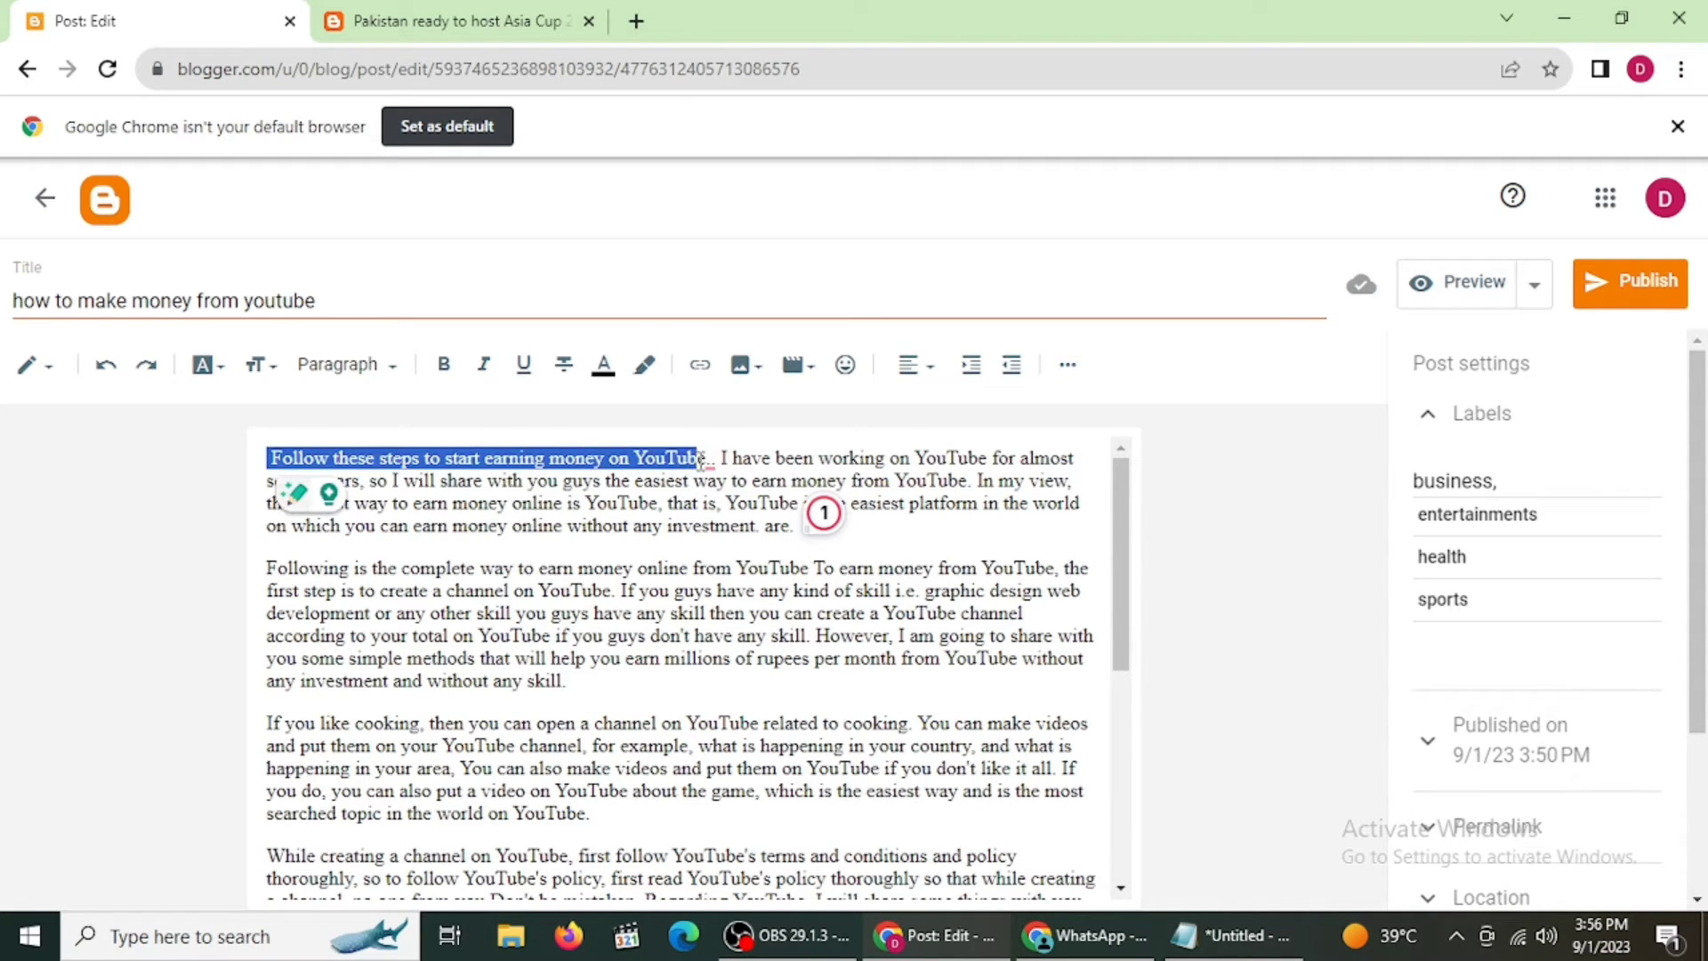
click(822, 512)
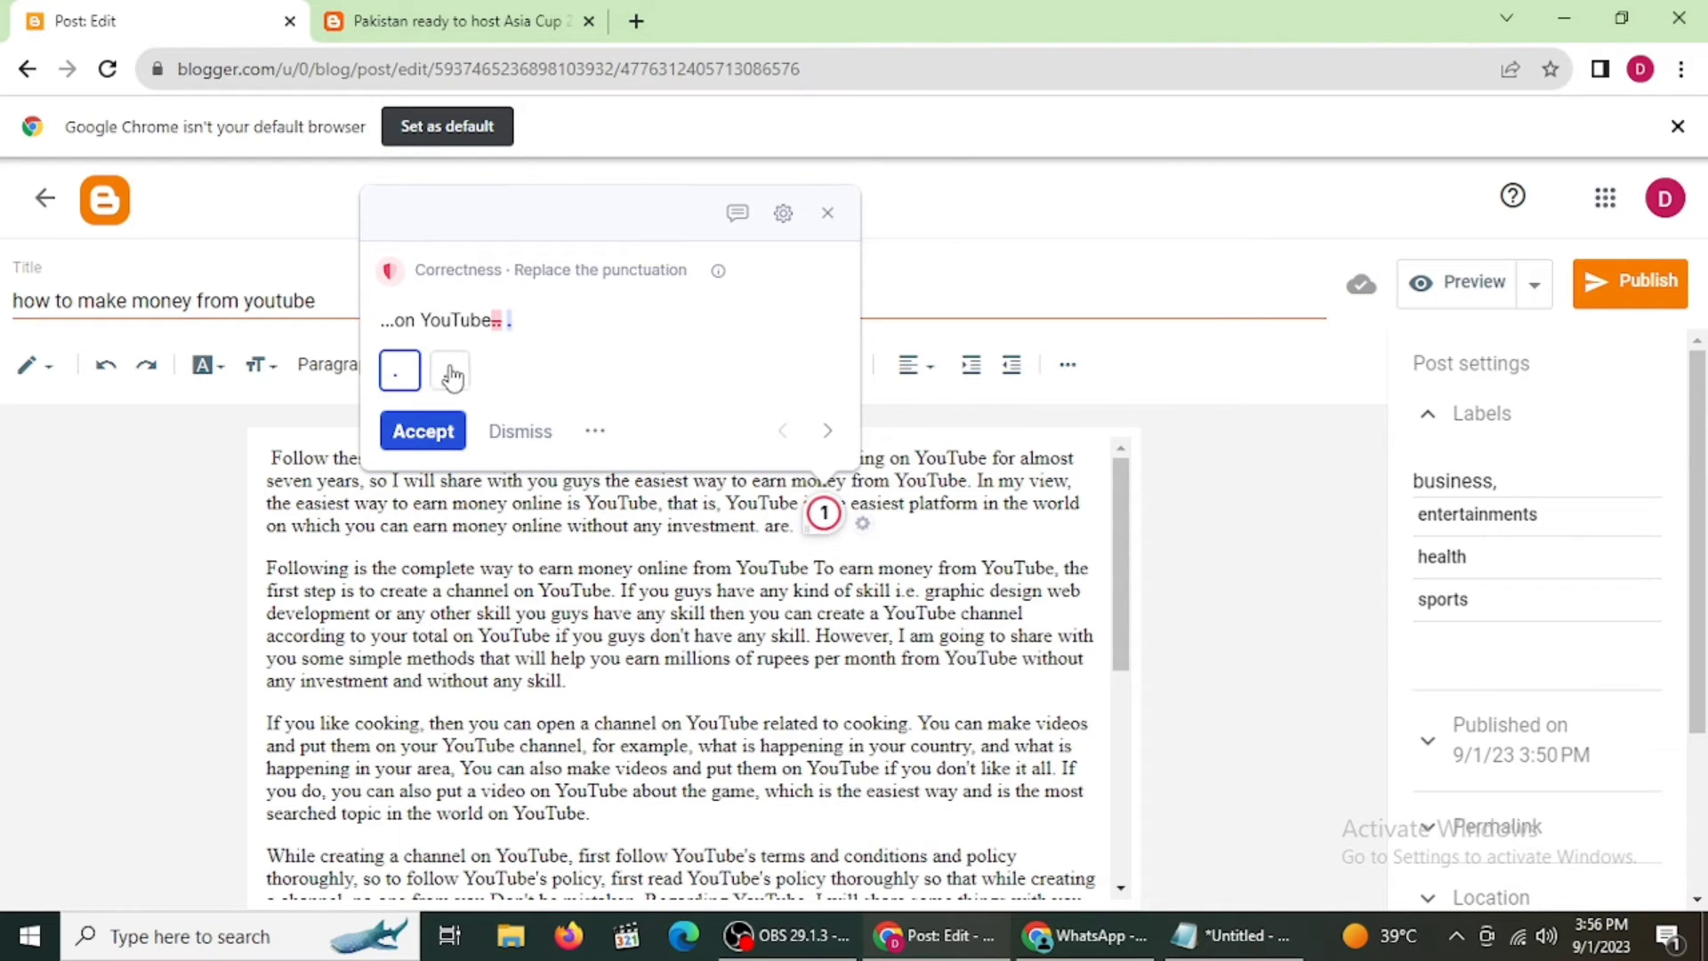
click(409, 433)
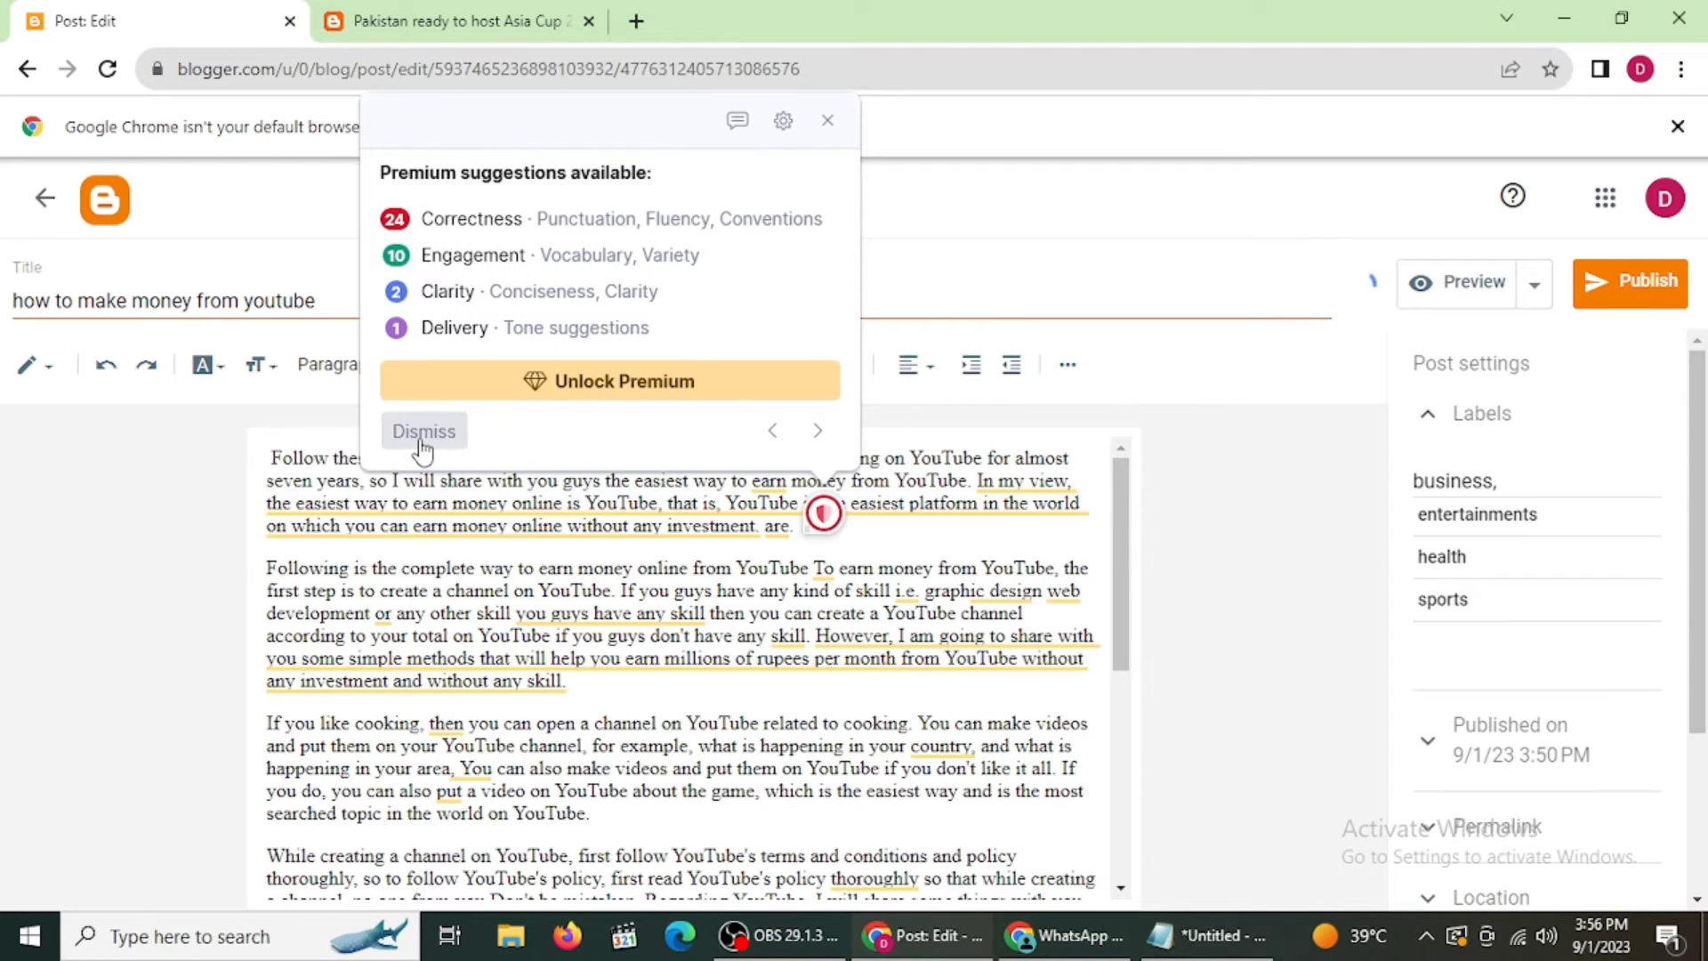
click(421, 432)
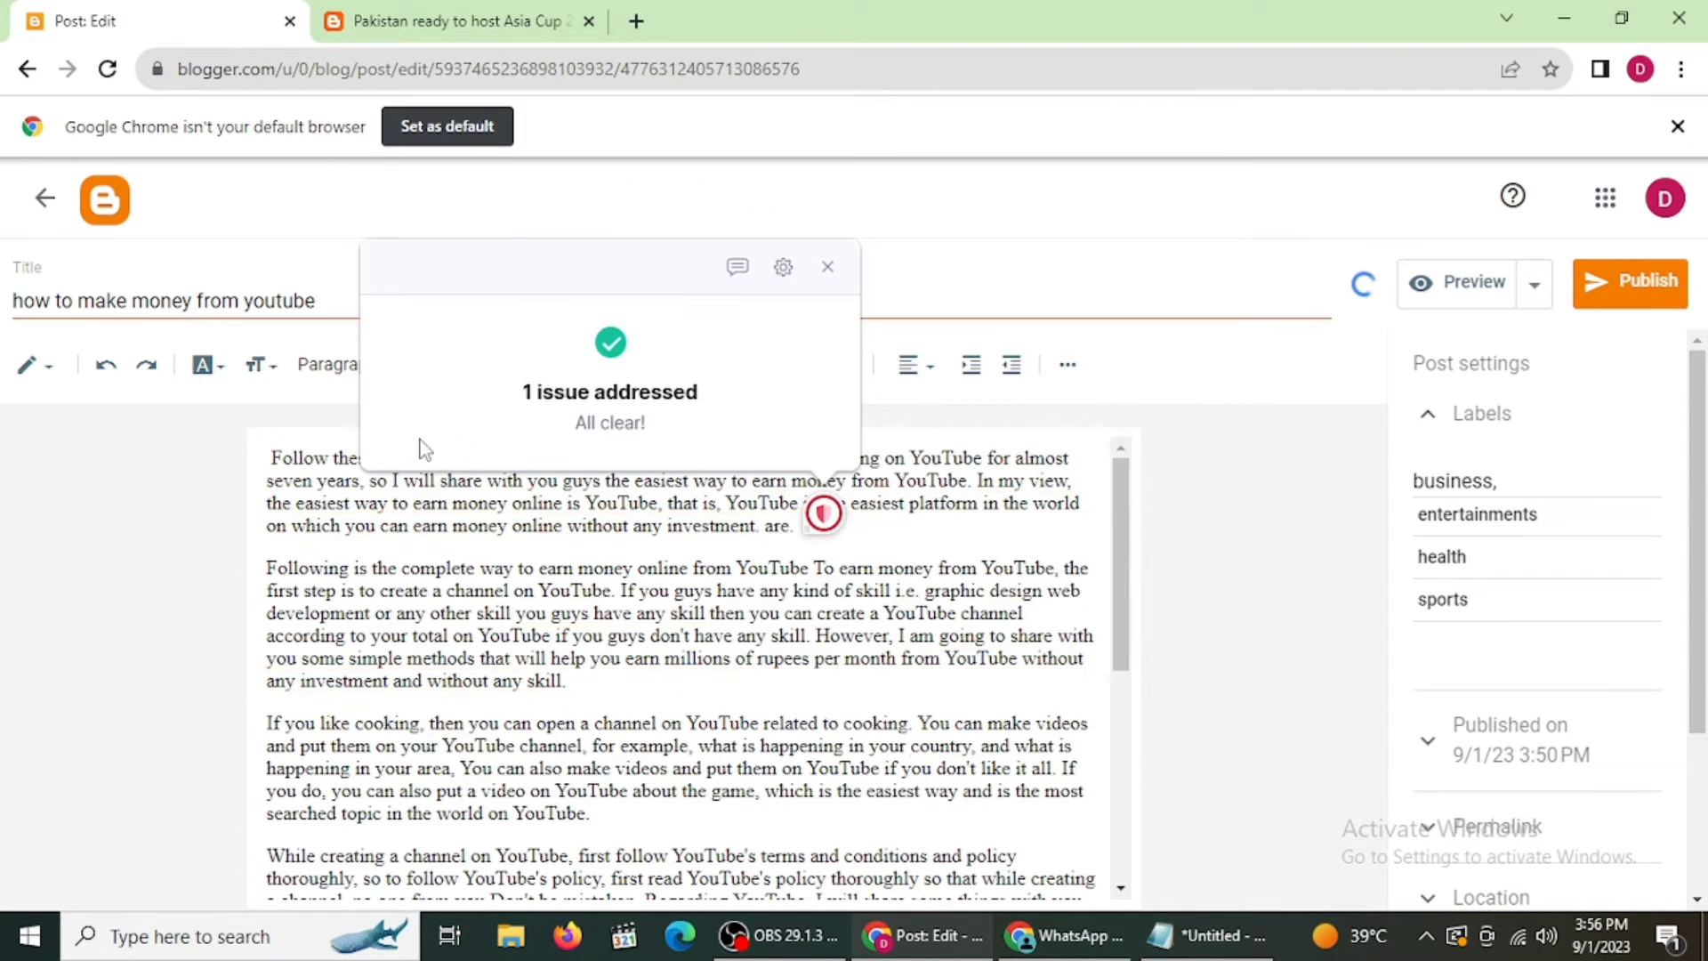
click(828, 266)
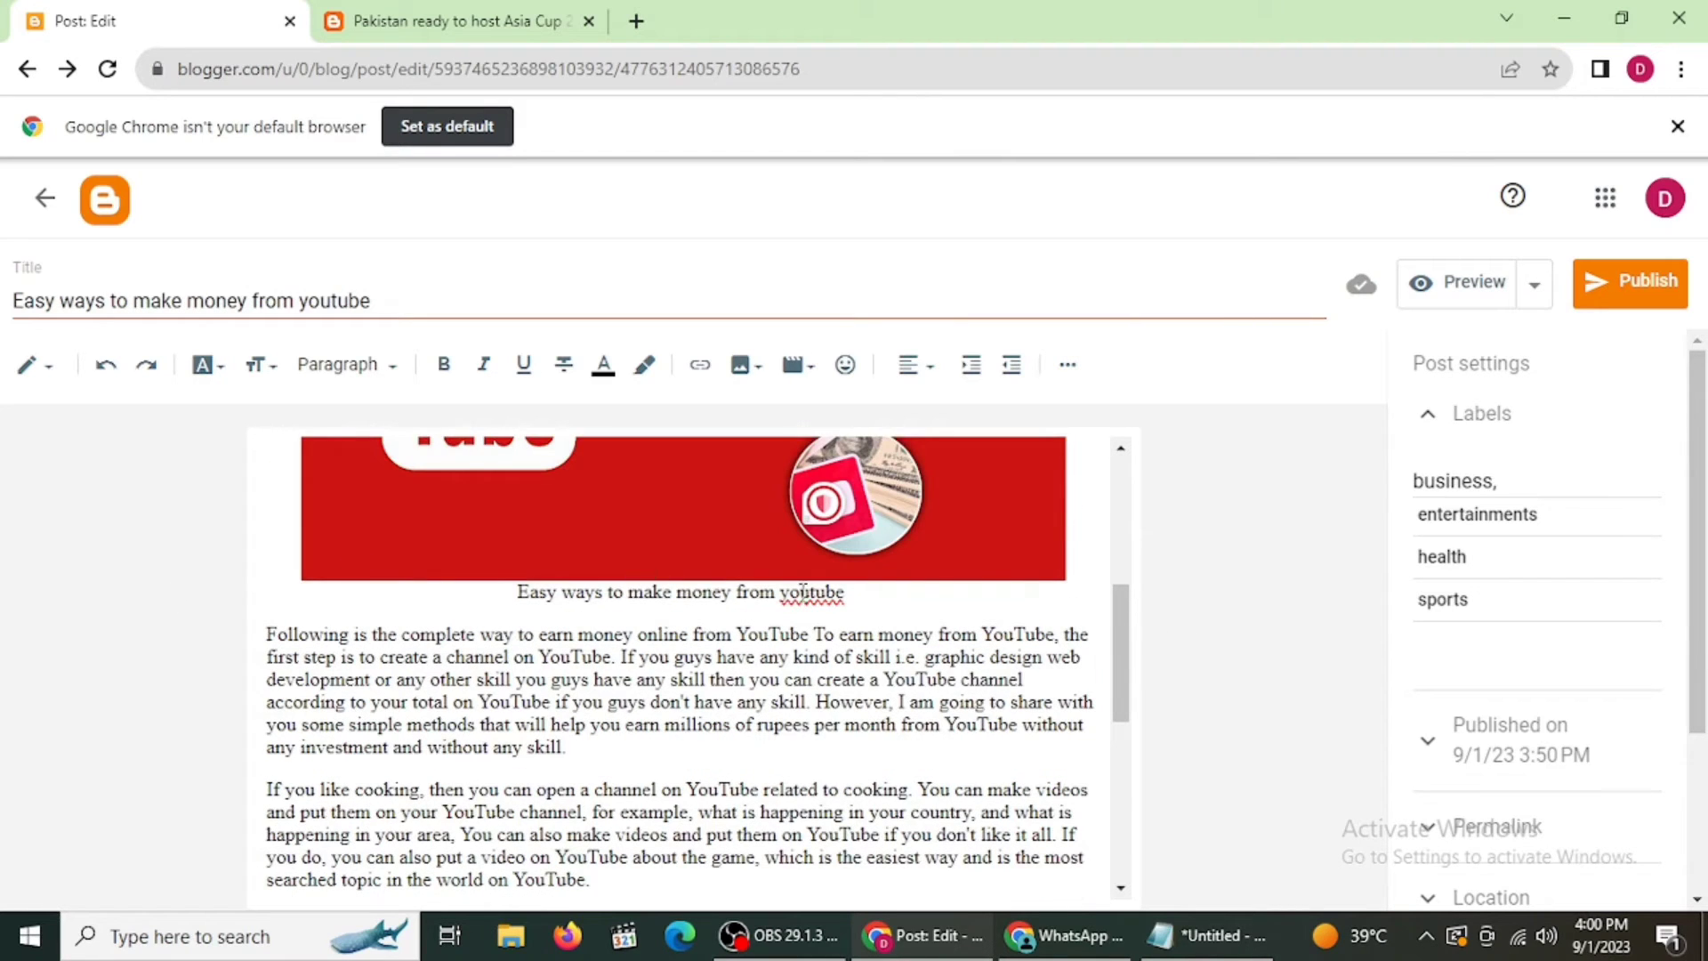
- Add an empty line below the image caption and another one above the opening paragraph
click(1087, 565)
key(Return)
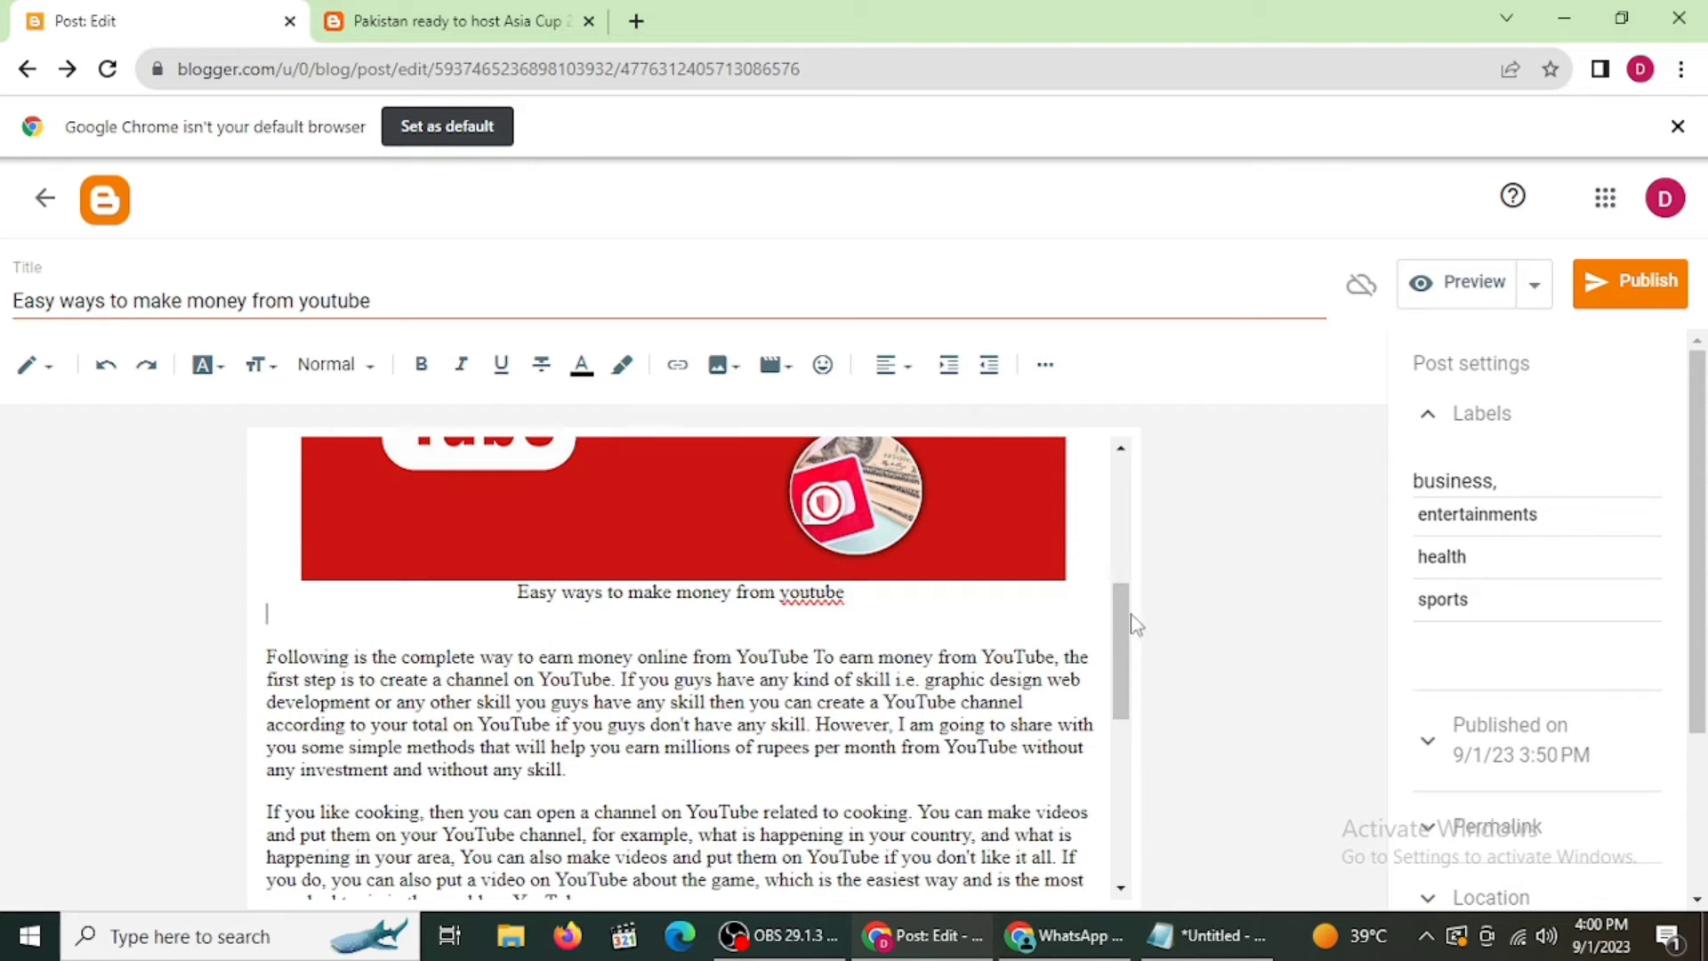
drag(1117, 599, 1089, 427)
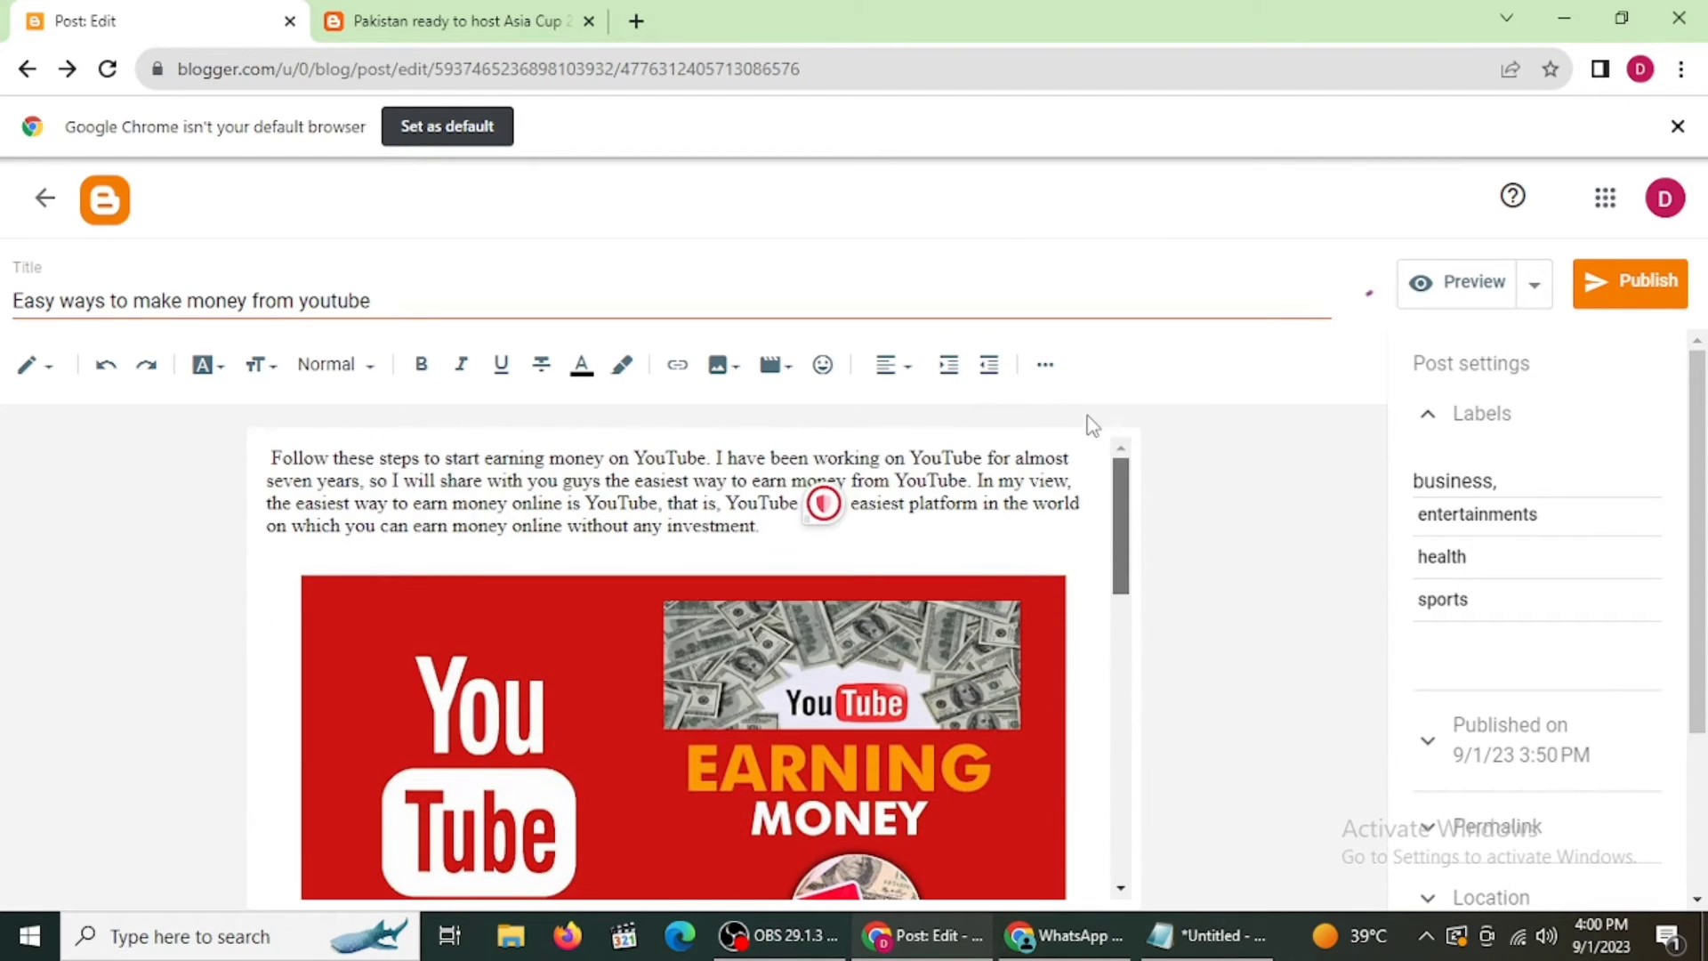
click(273, 456)
key(Return)
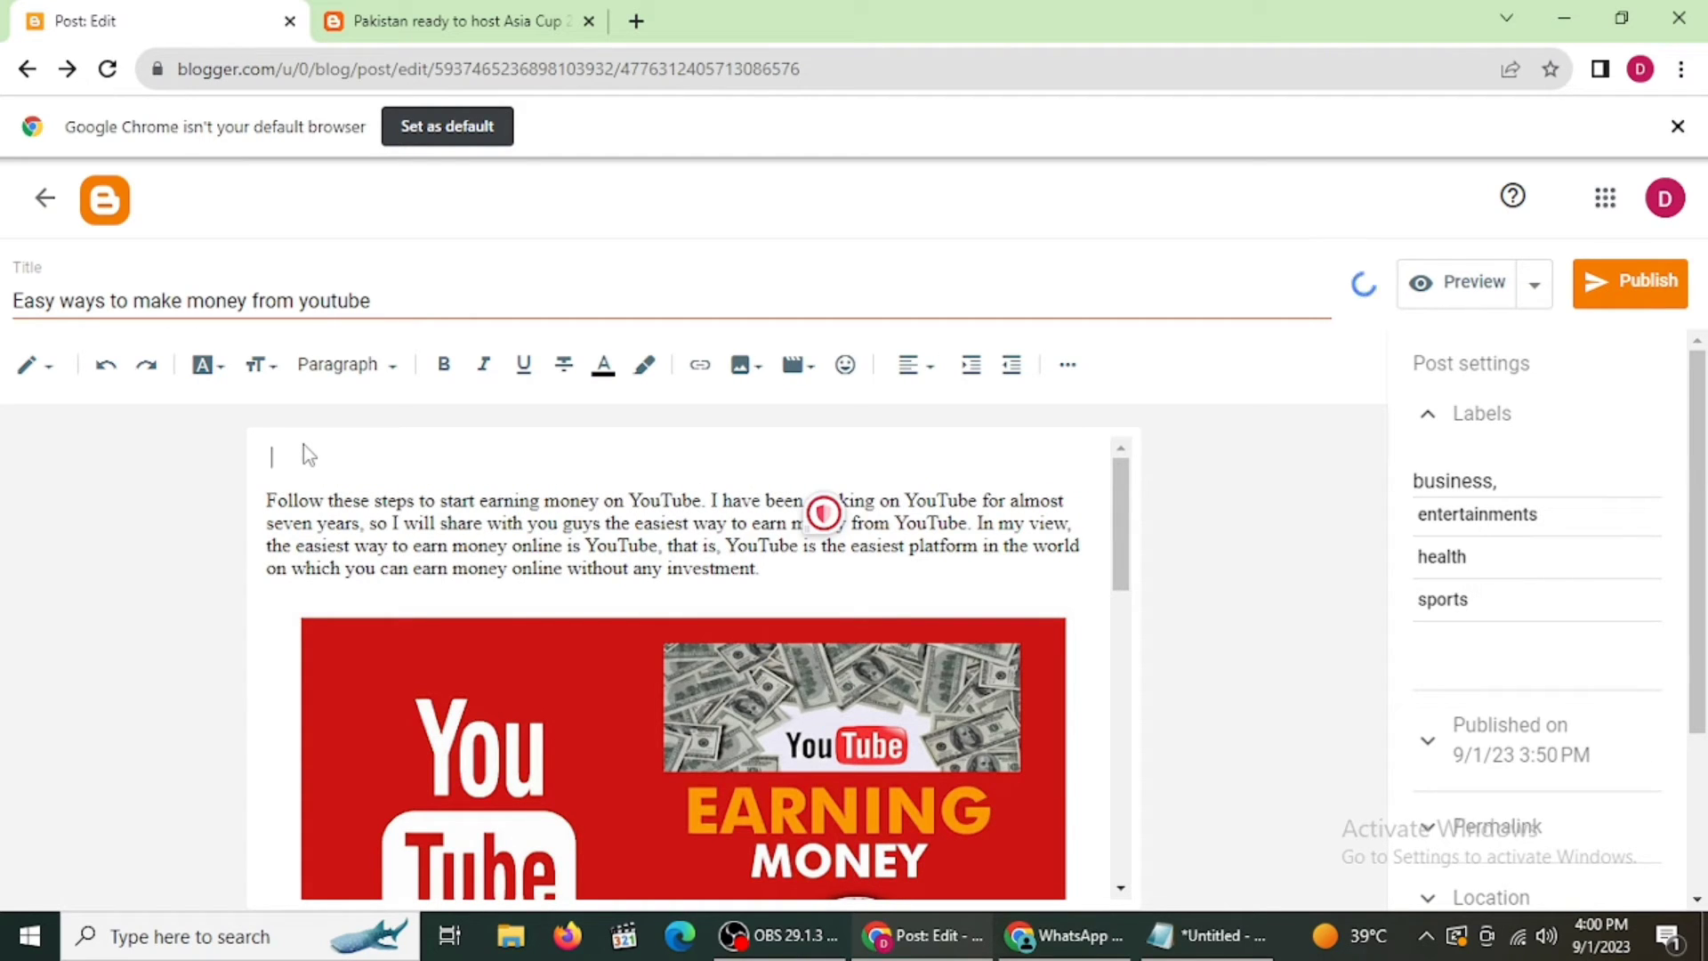
- Write "Advenced method to make money online from youtube" on the empty line above the opening paragraph
text(A)
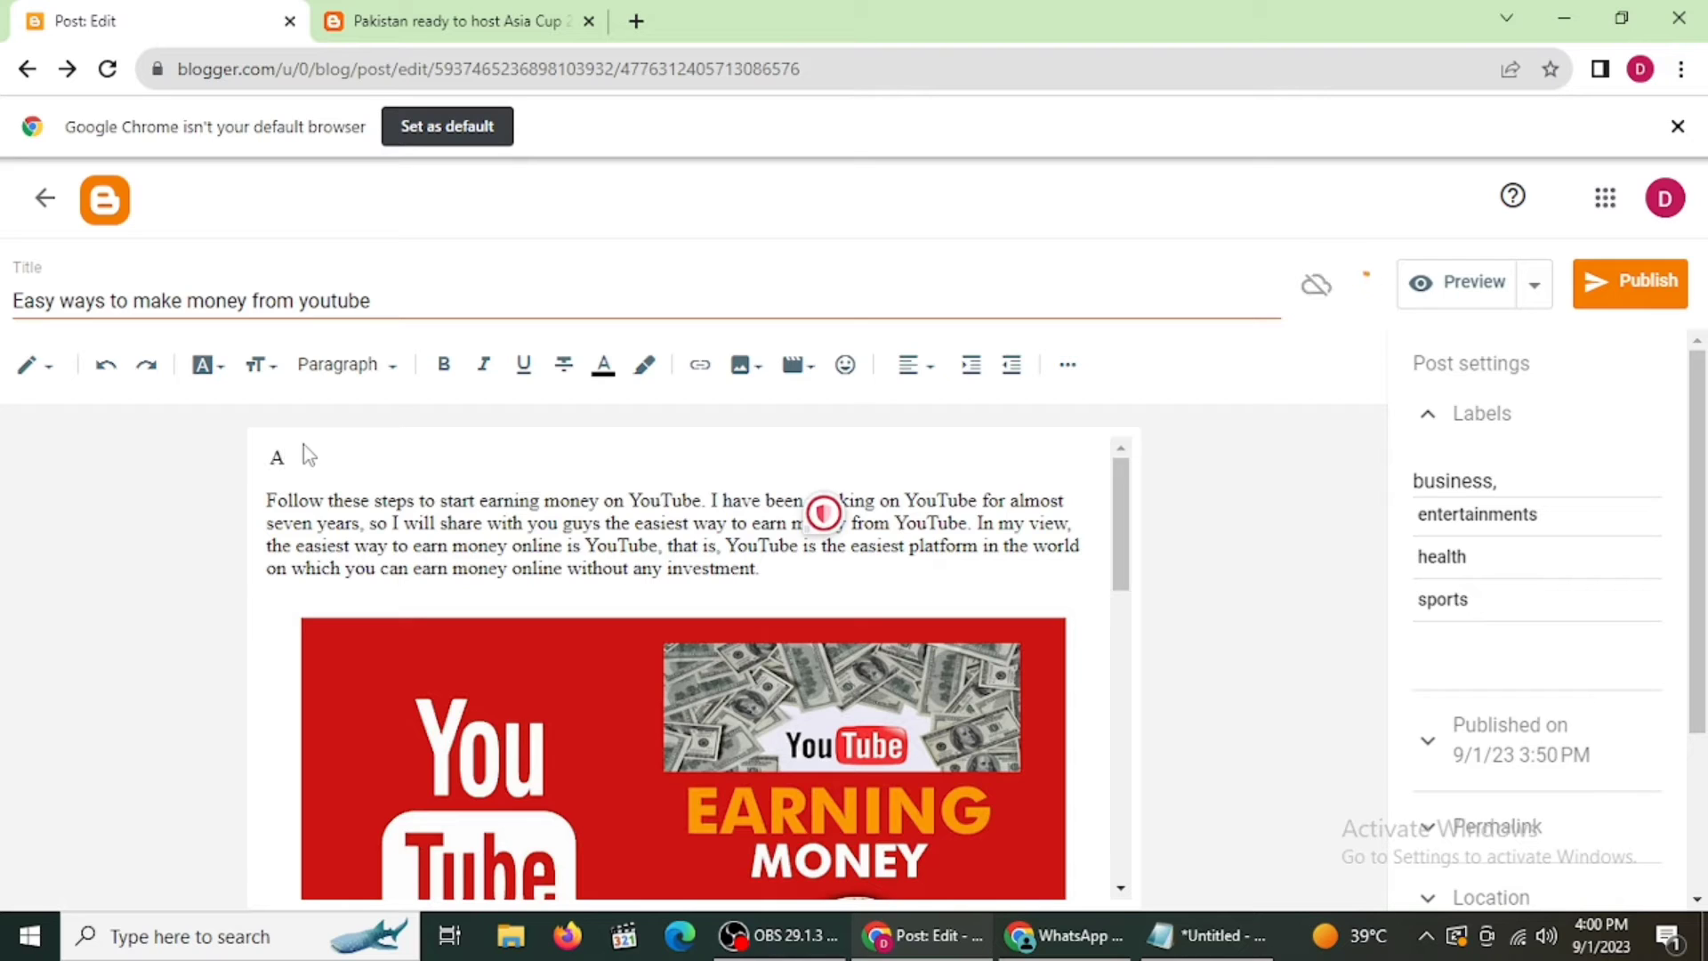
text(dvan)
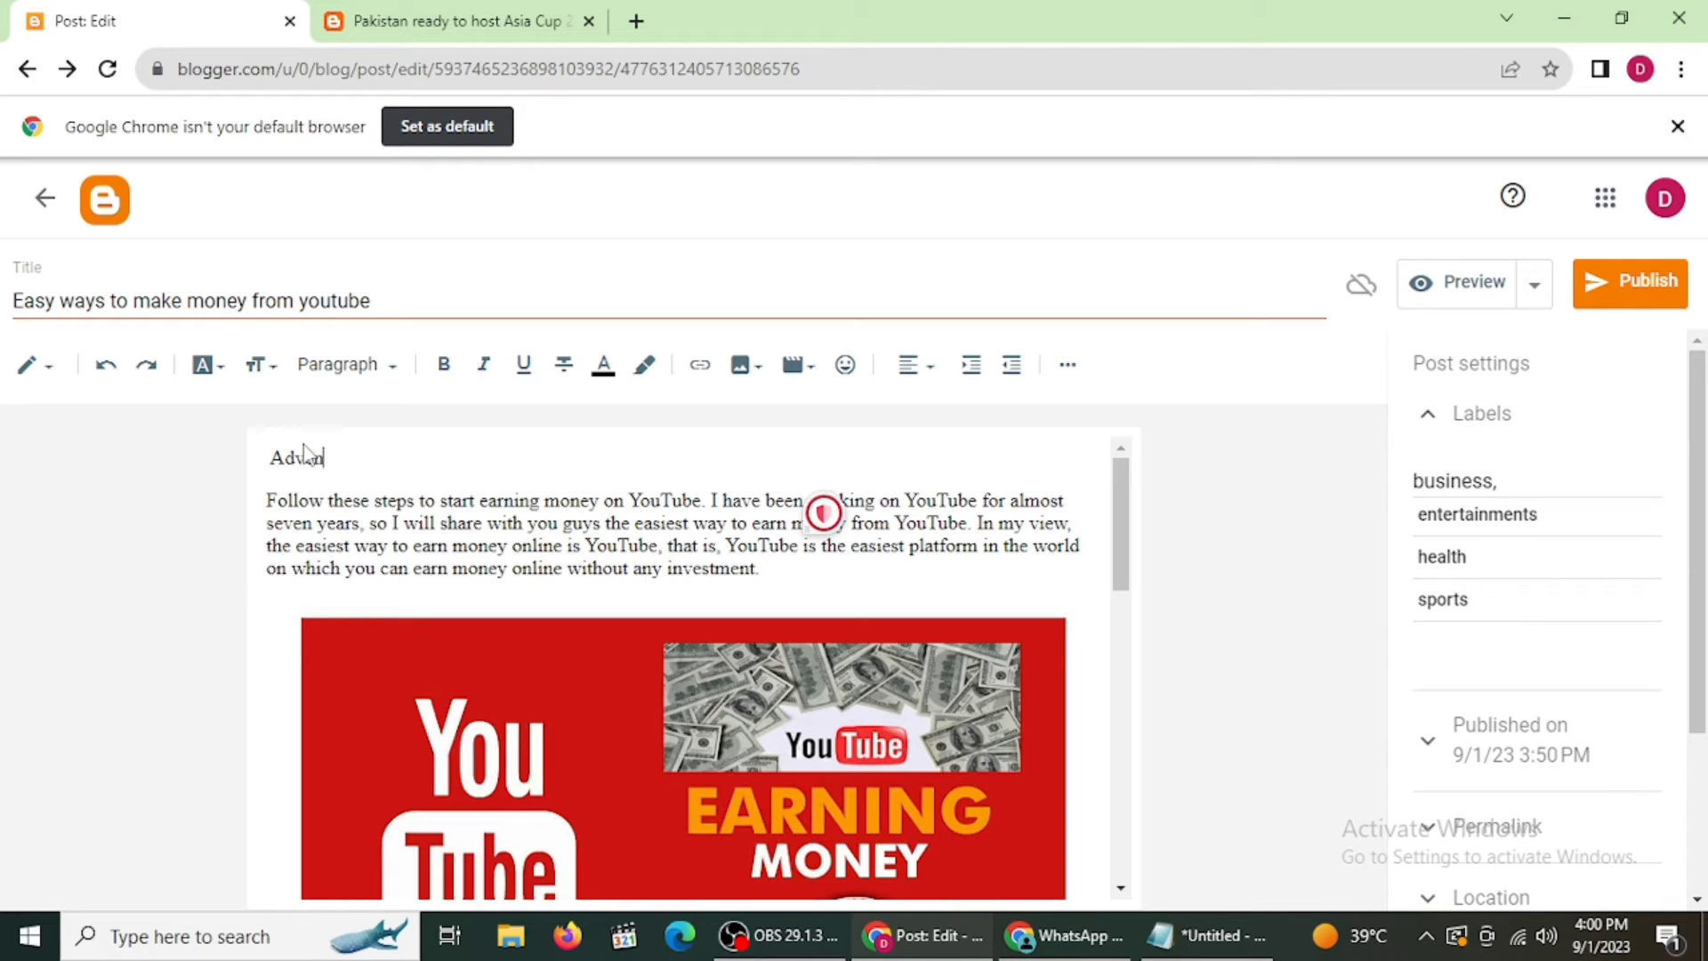
text(ced method to make money onli)
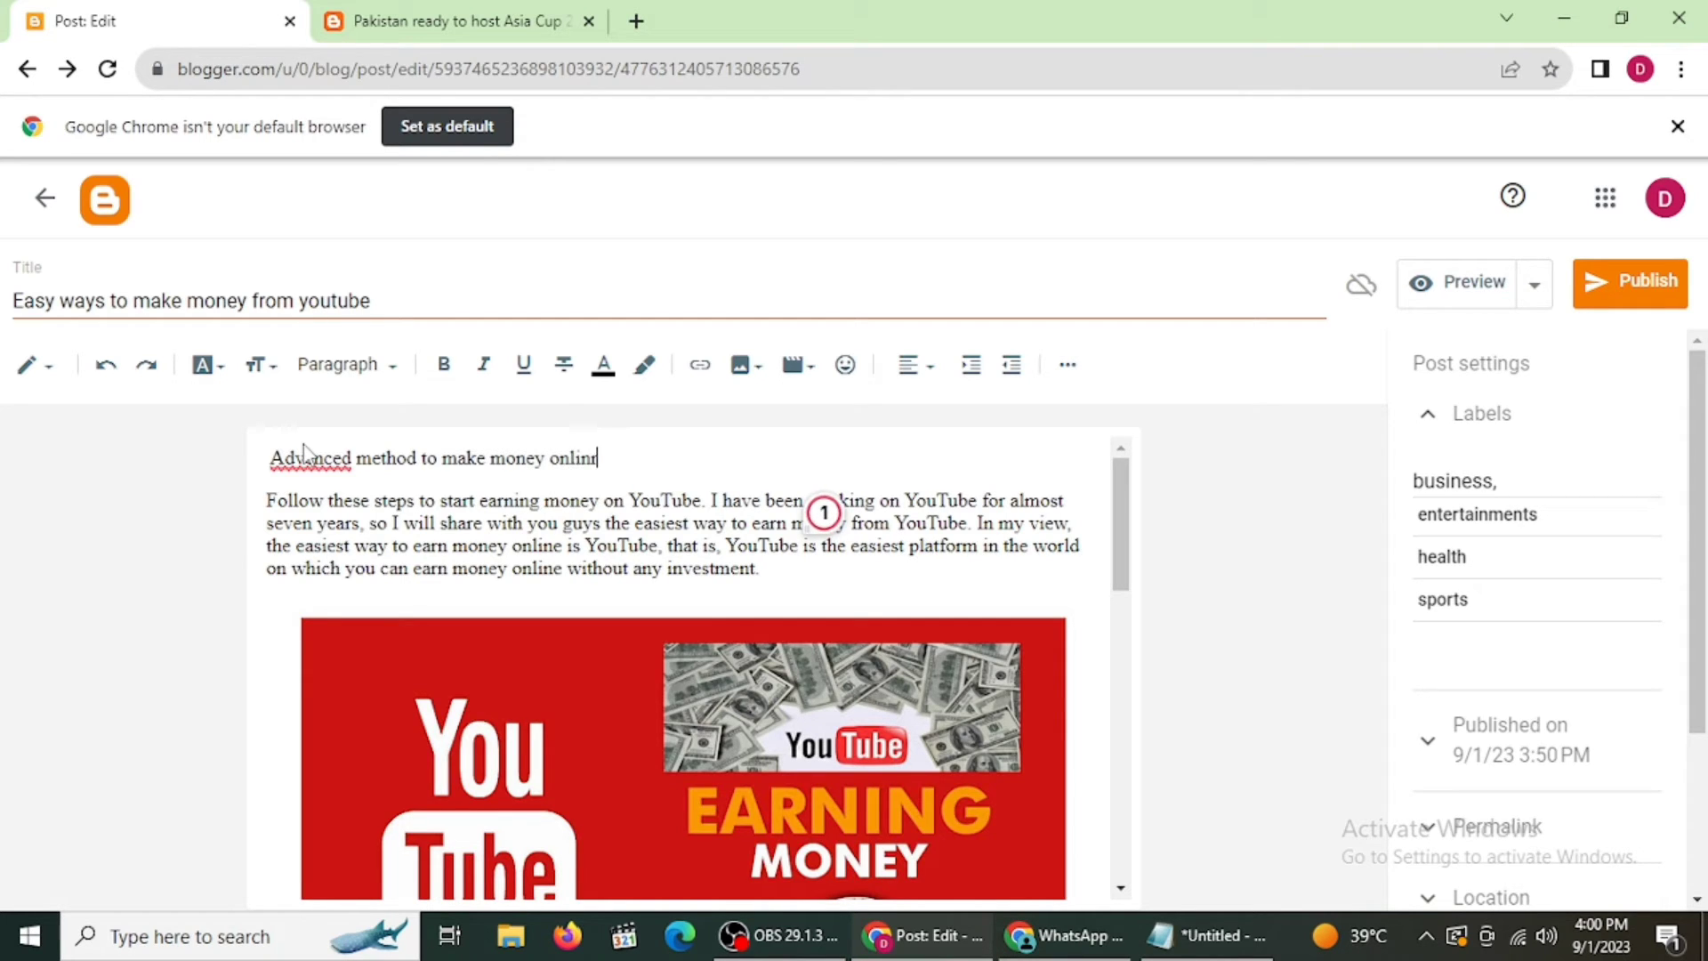
text(n)
key(BackSpace)
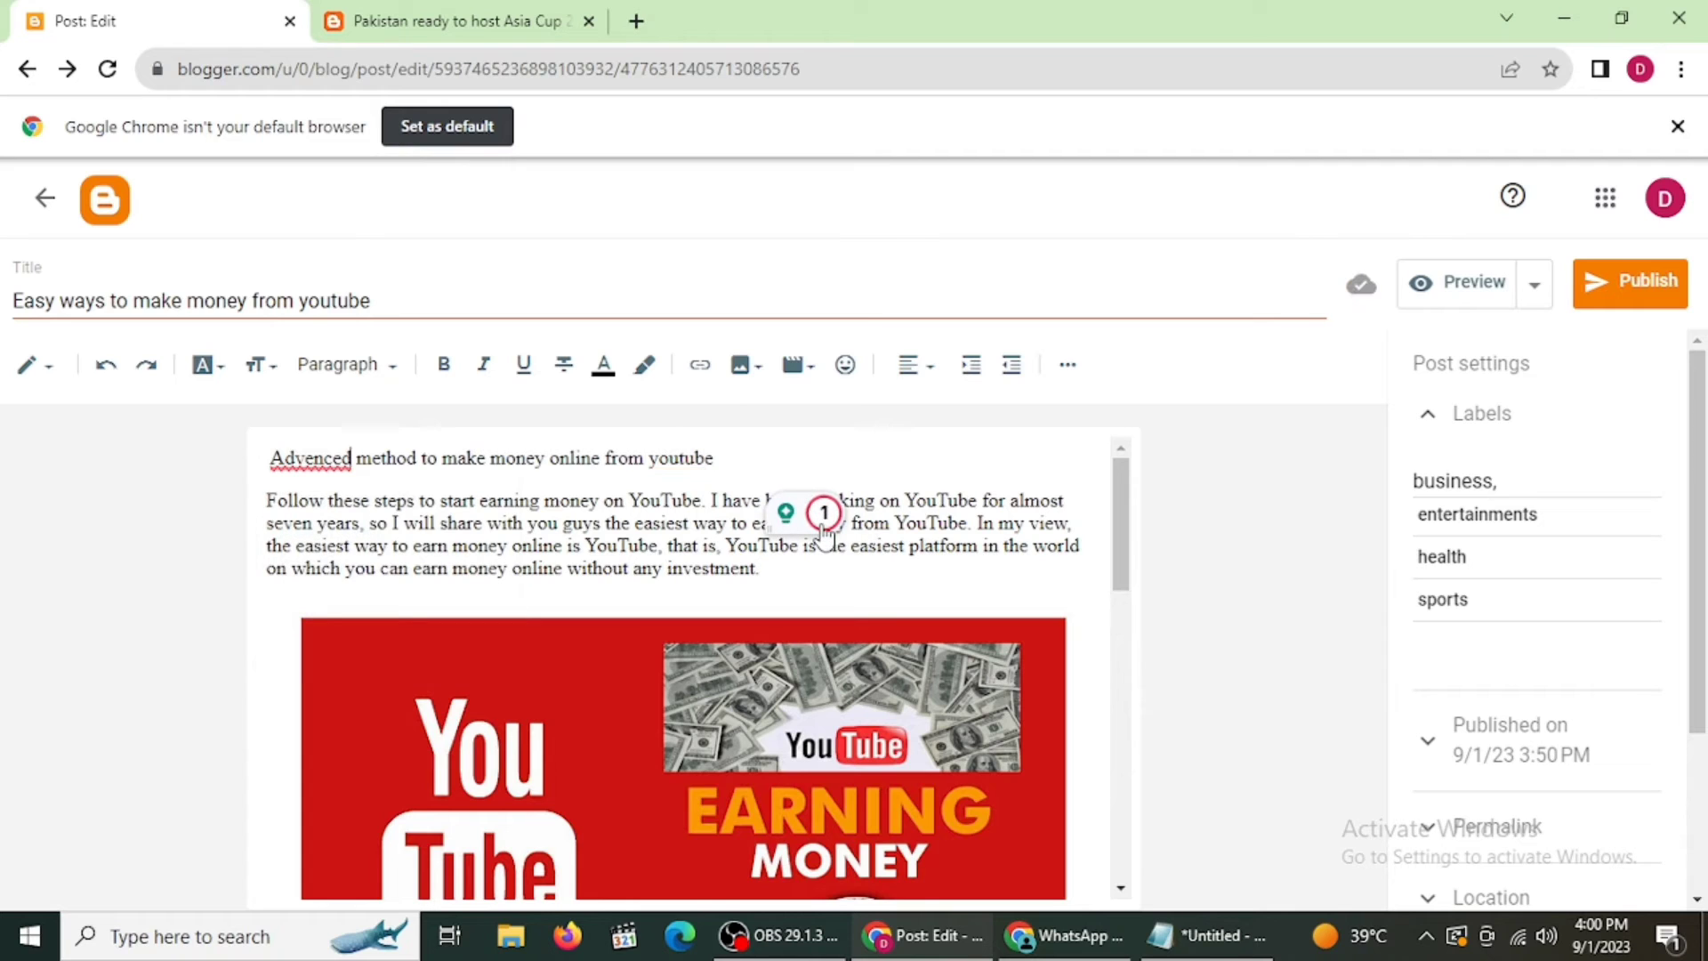
- Accept the spelling corrections "Advanced" and "YouTube" in the line above the opening paragraph and dismiss the premium offer
click(824, 516)
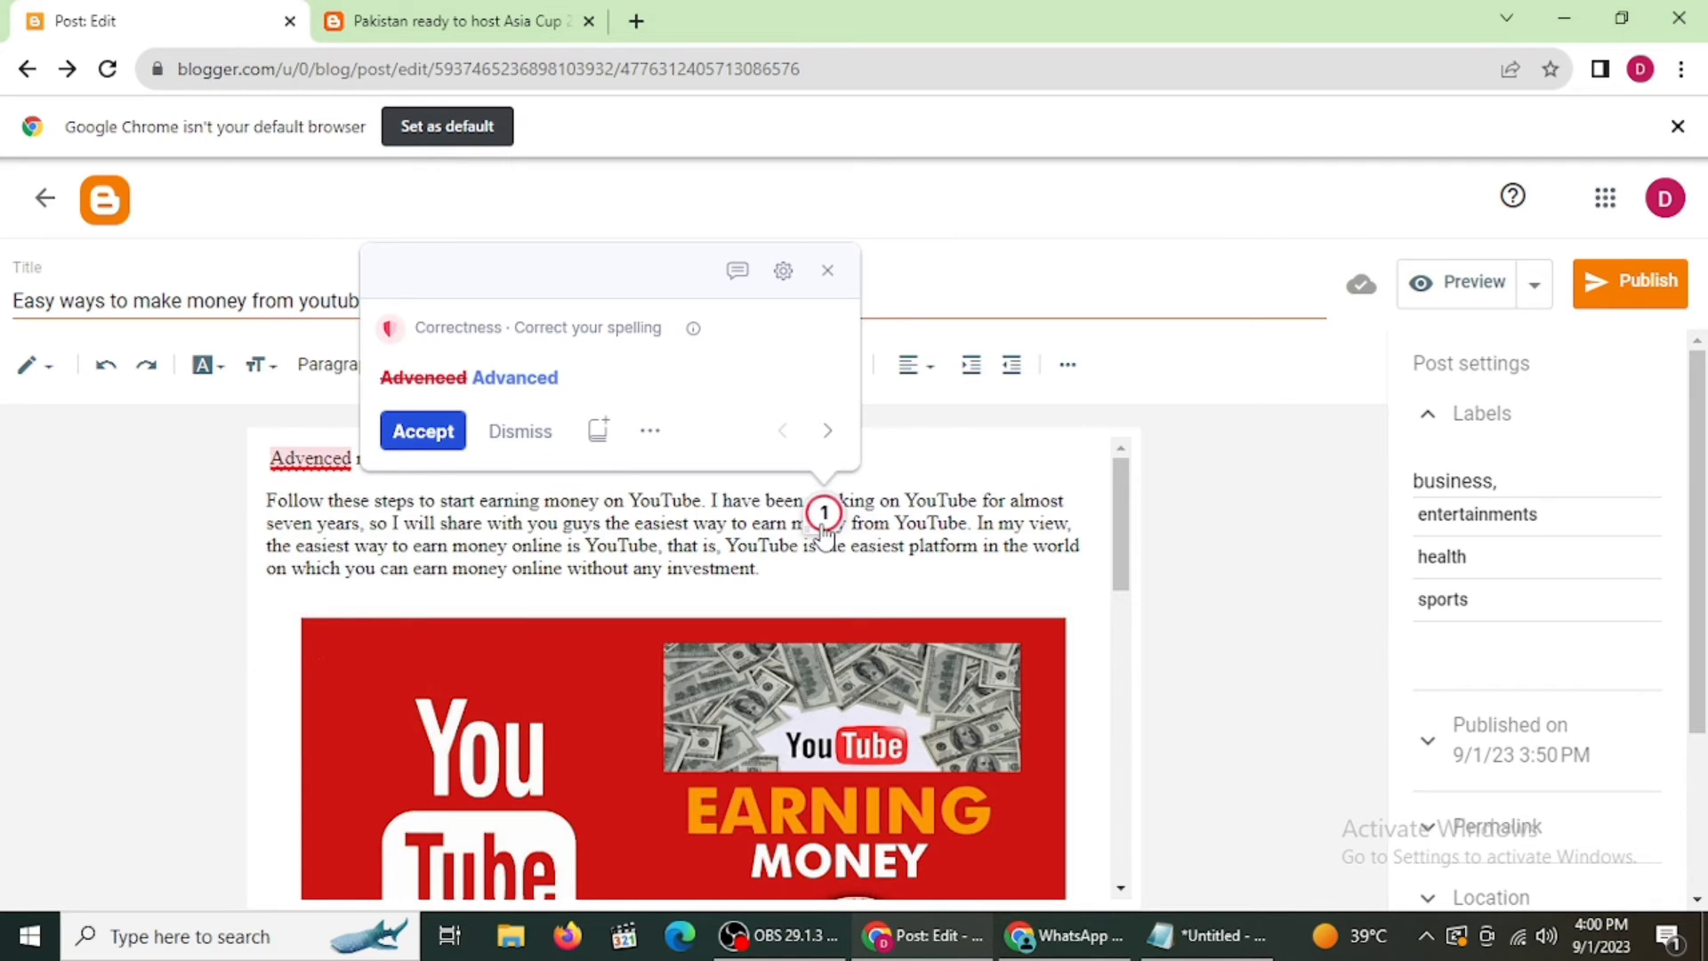
click(387, 444)
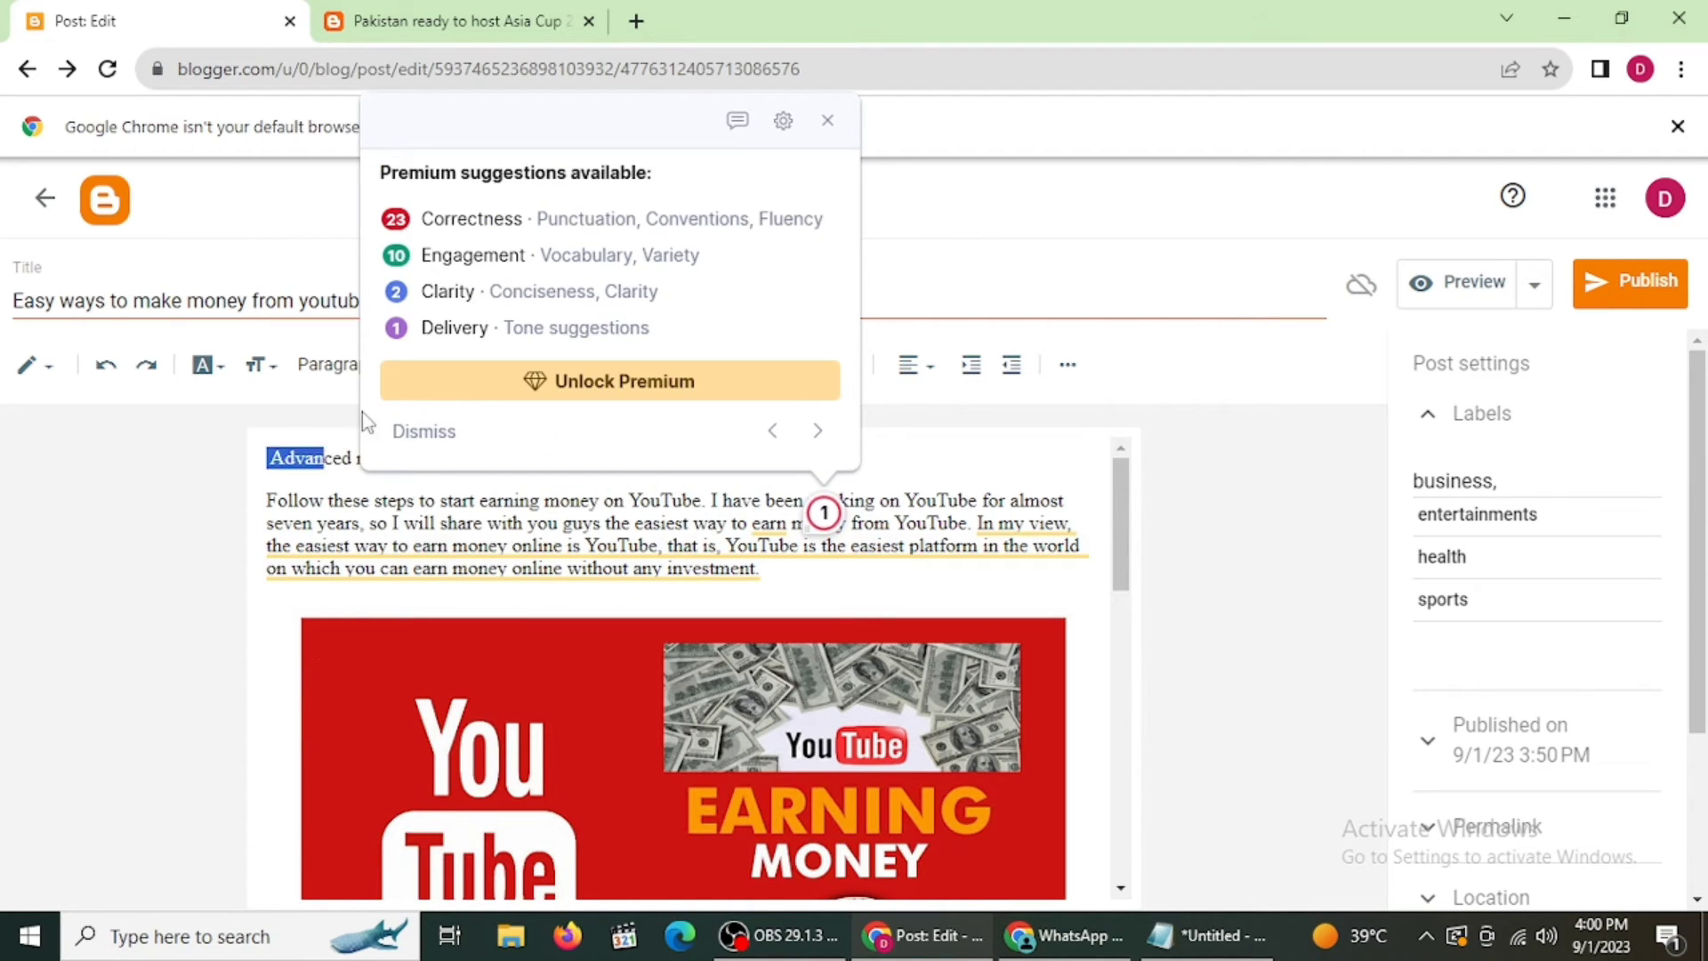
click(421, 433)
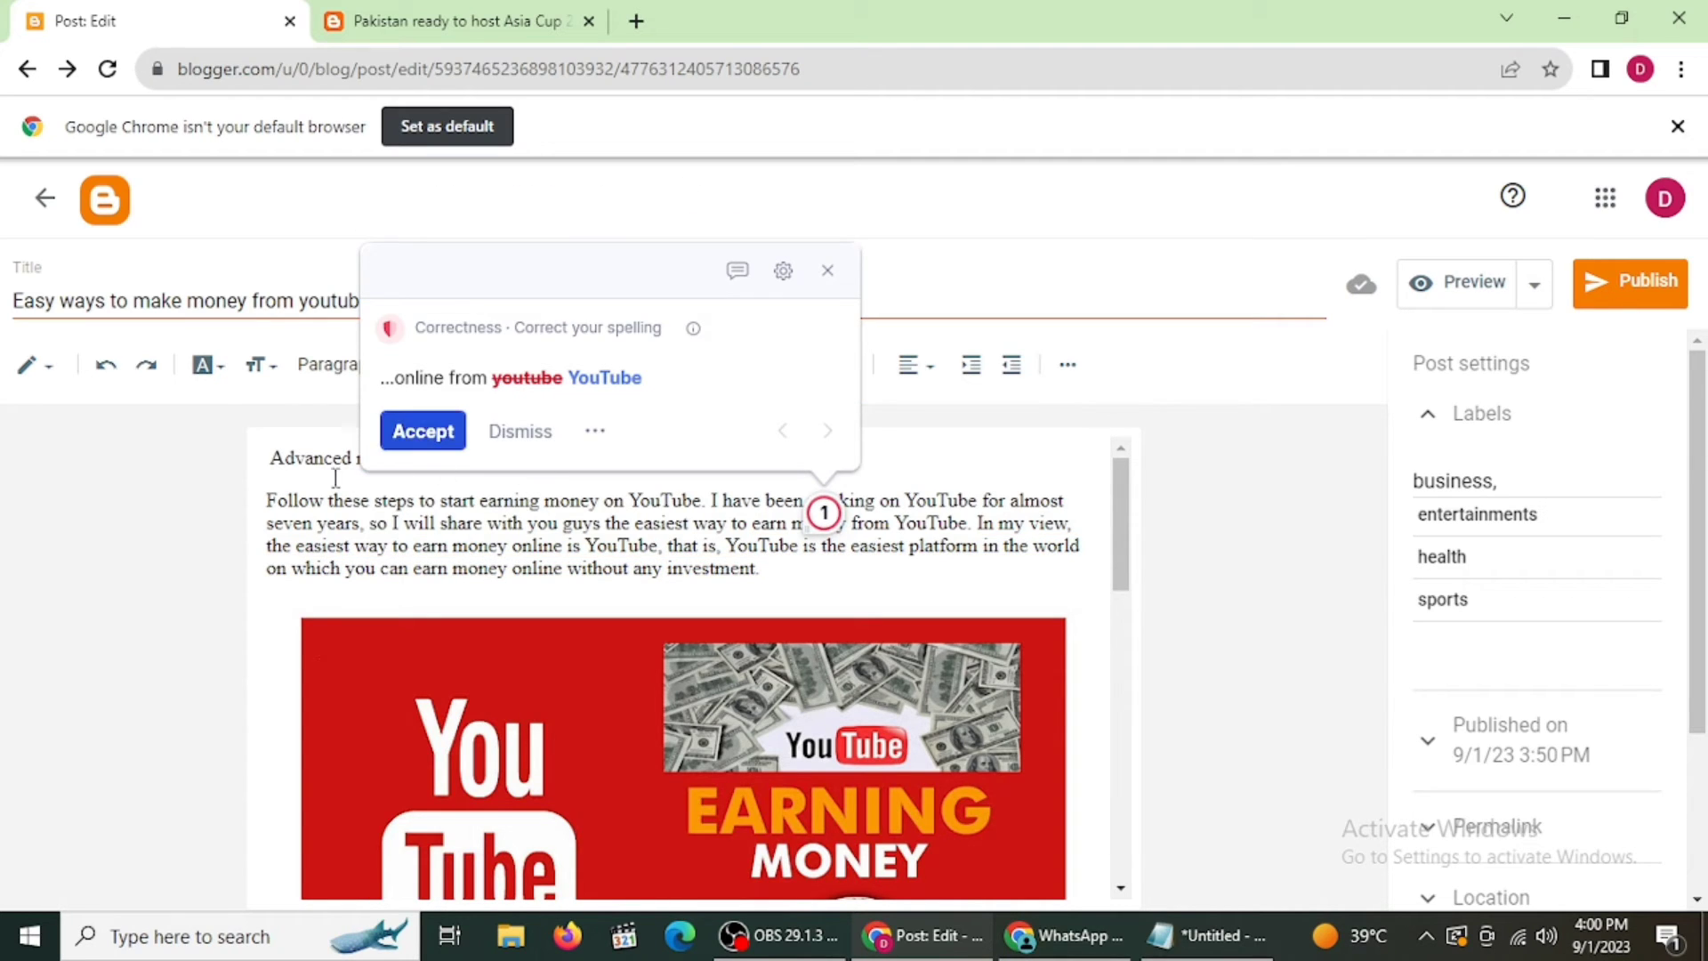
click(422, 442)
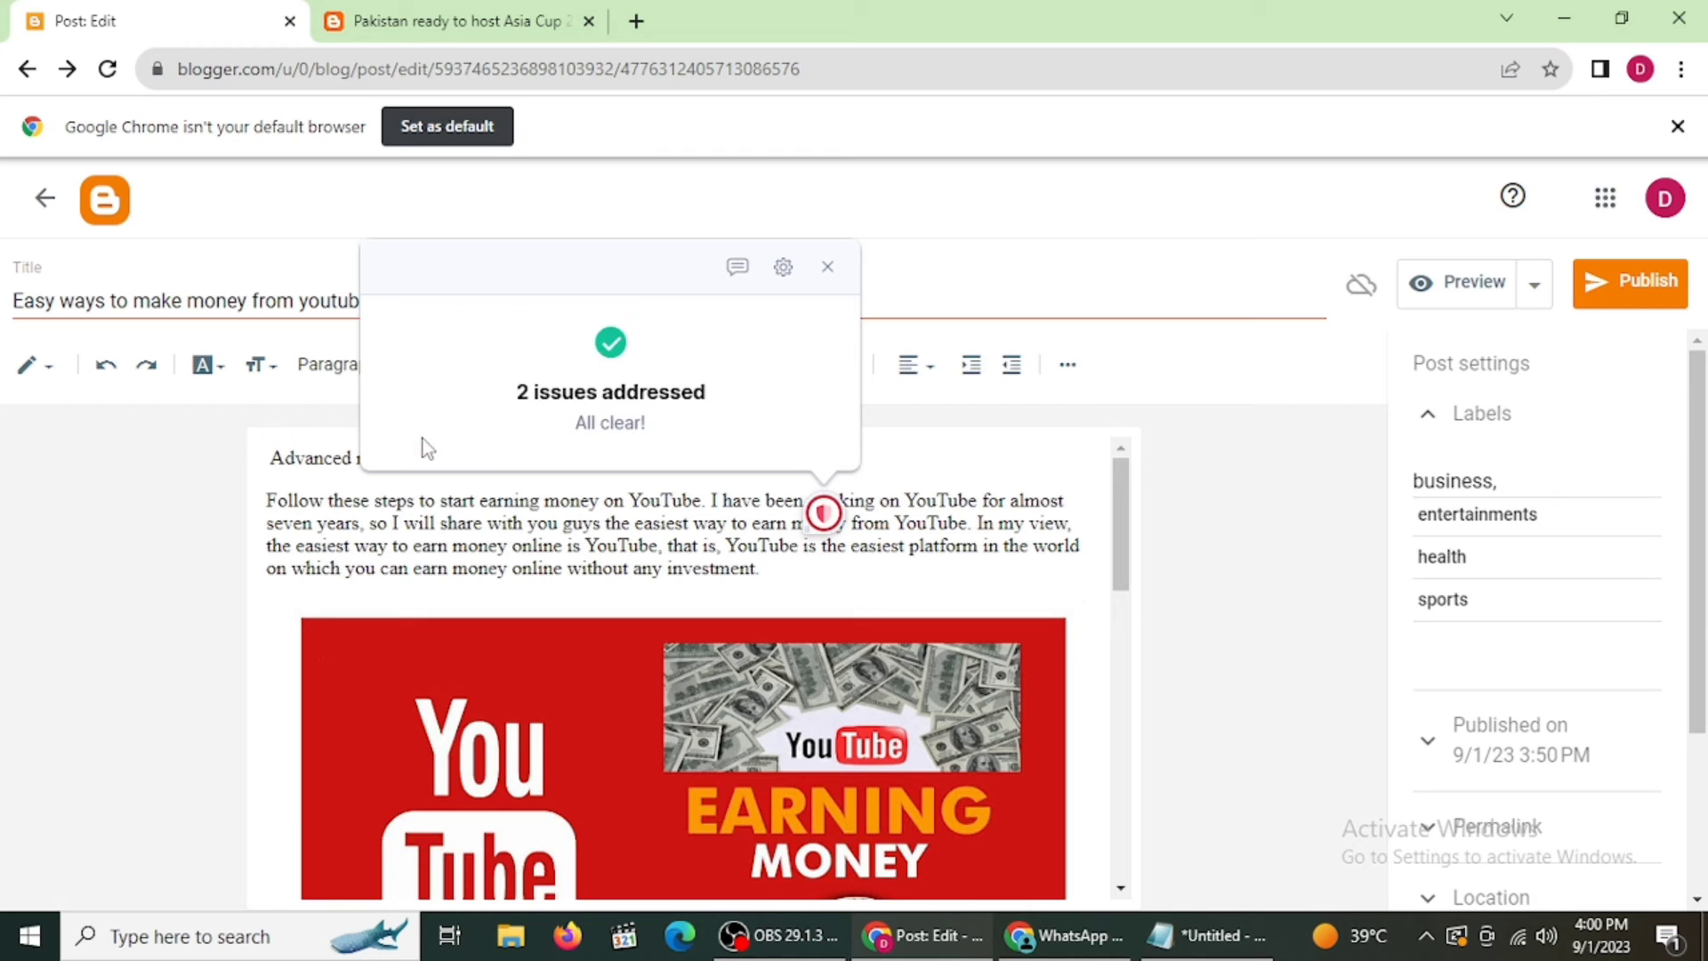
click(834, 266)
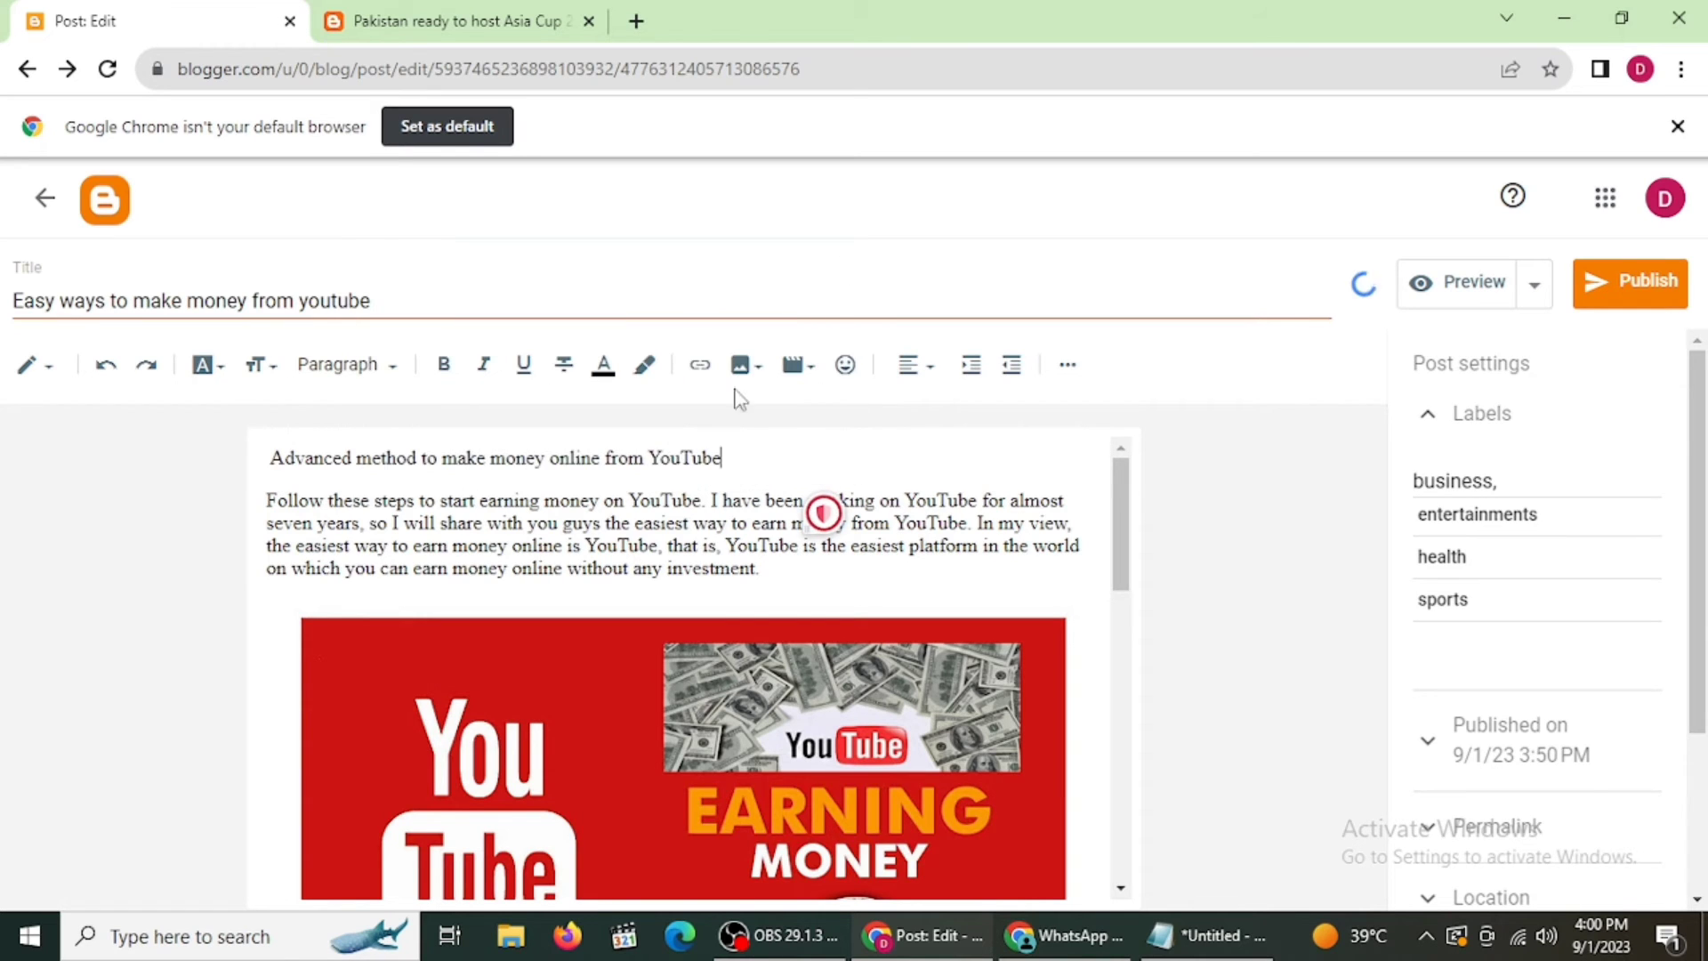
- Format the line "Advanced method to make money online from YouTube" above the opening paragraph as a Major Heading
drag(266, 500, 275, 460)
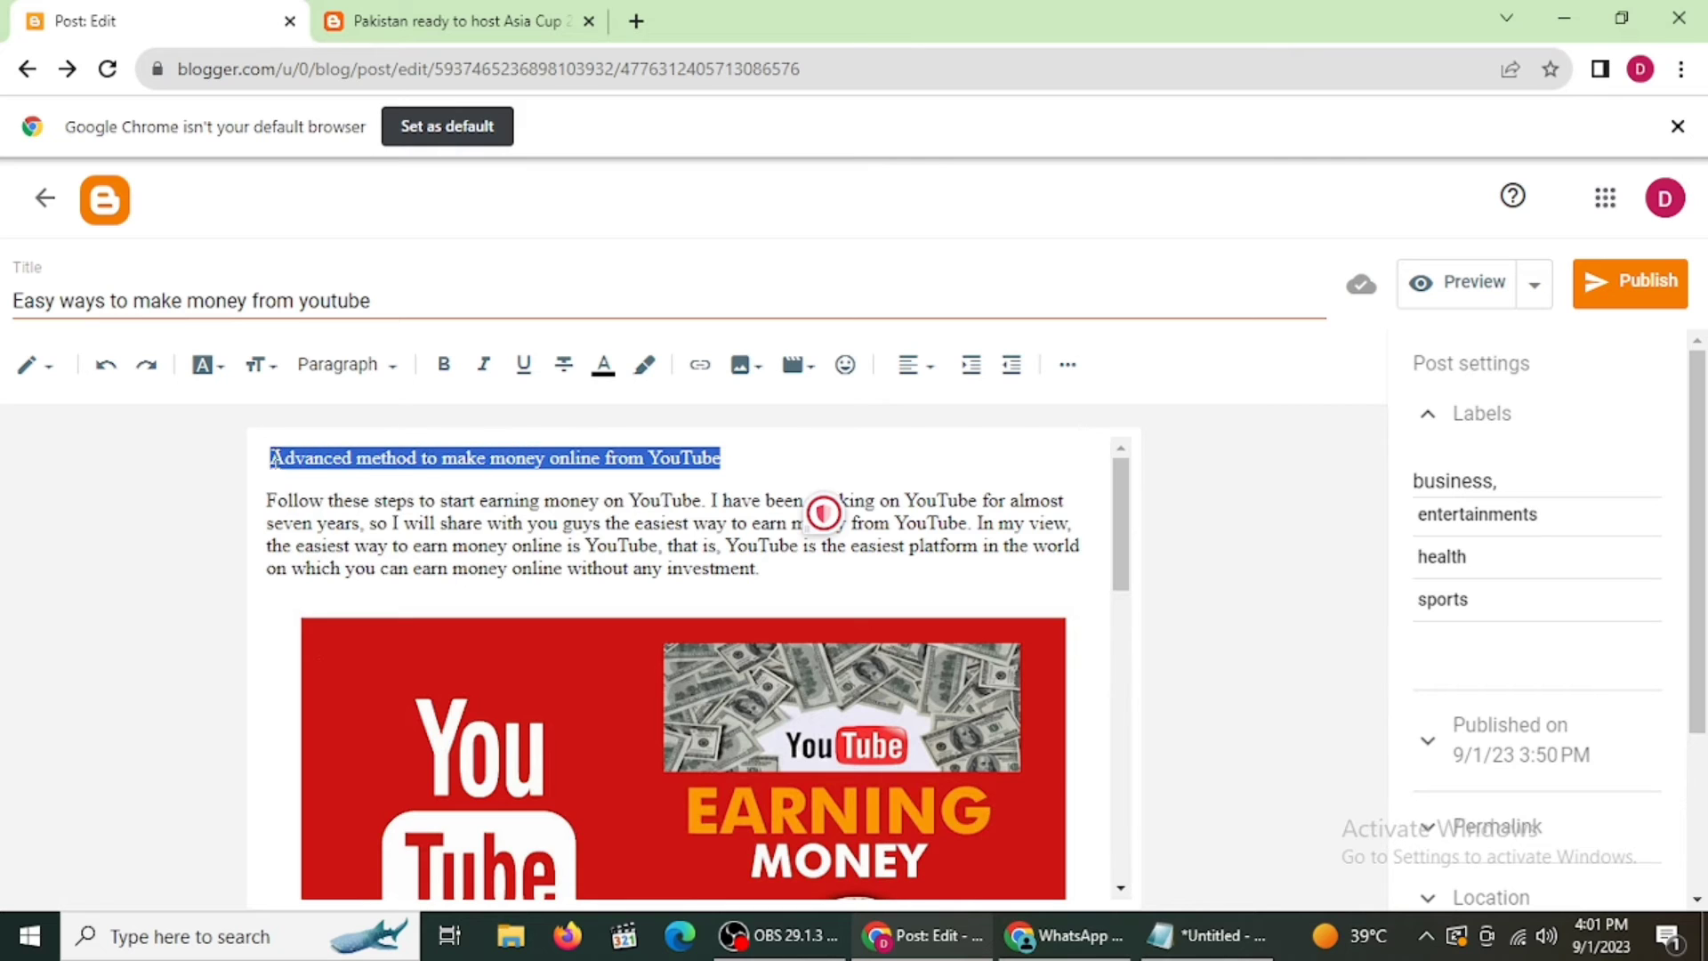
click(369, 367)
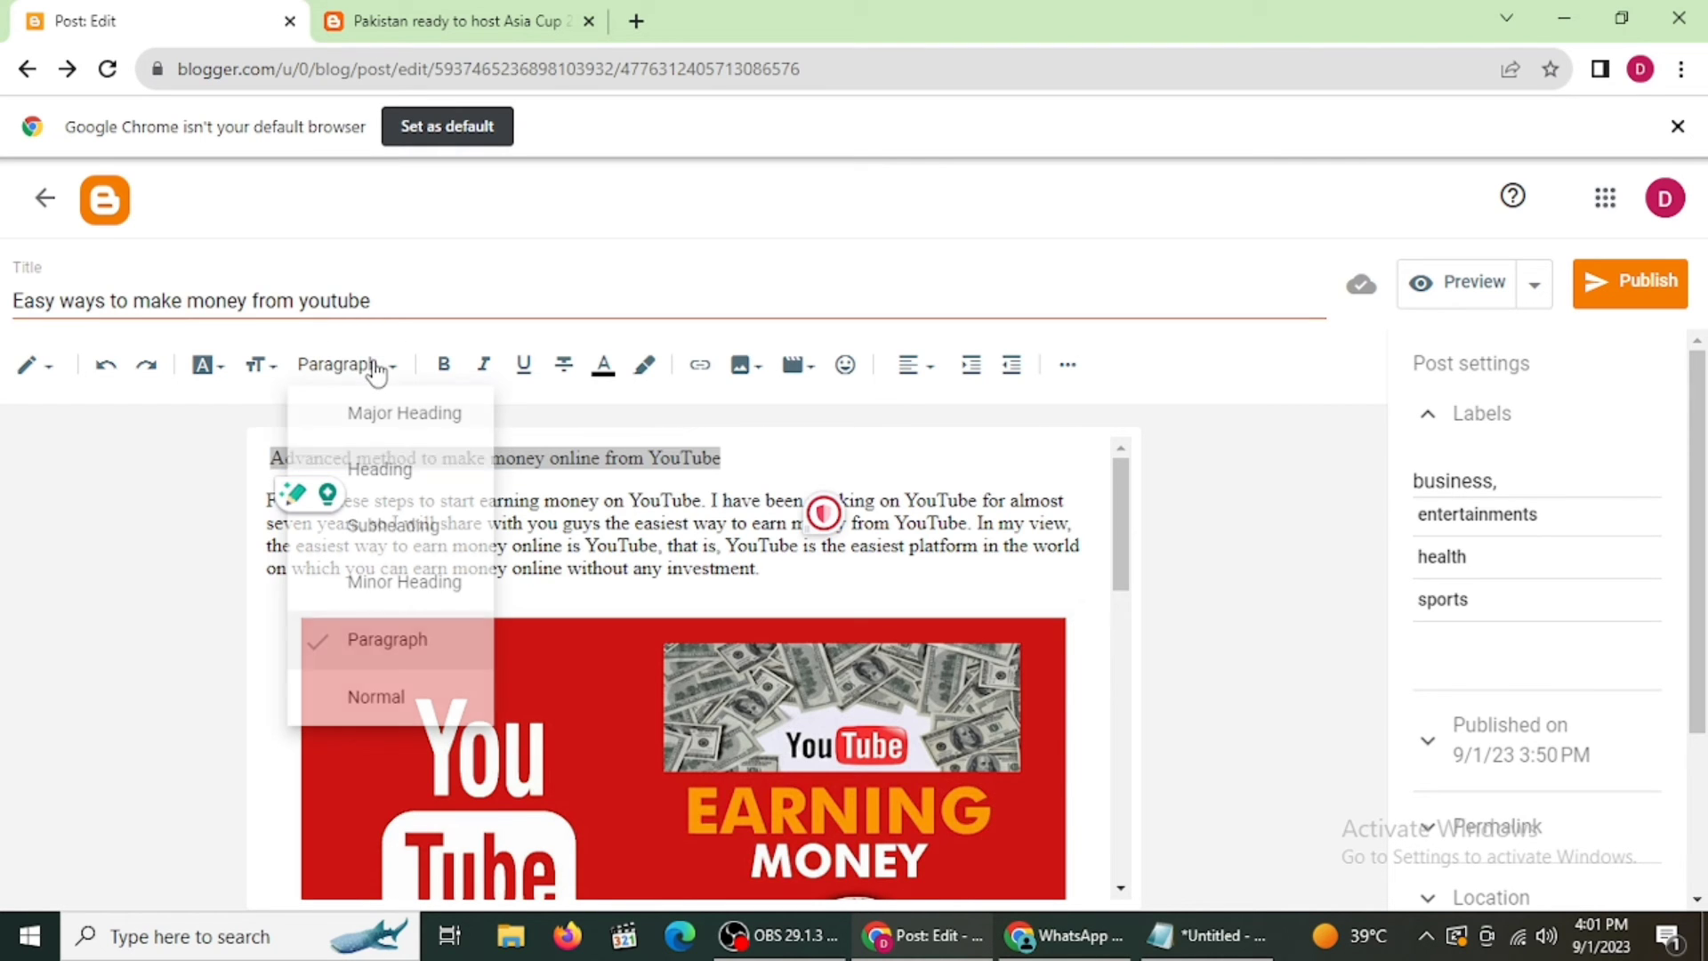
click(423, 416)
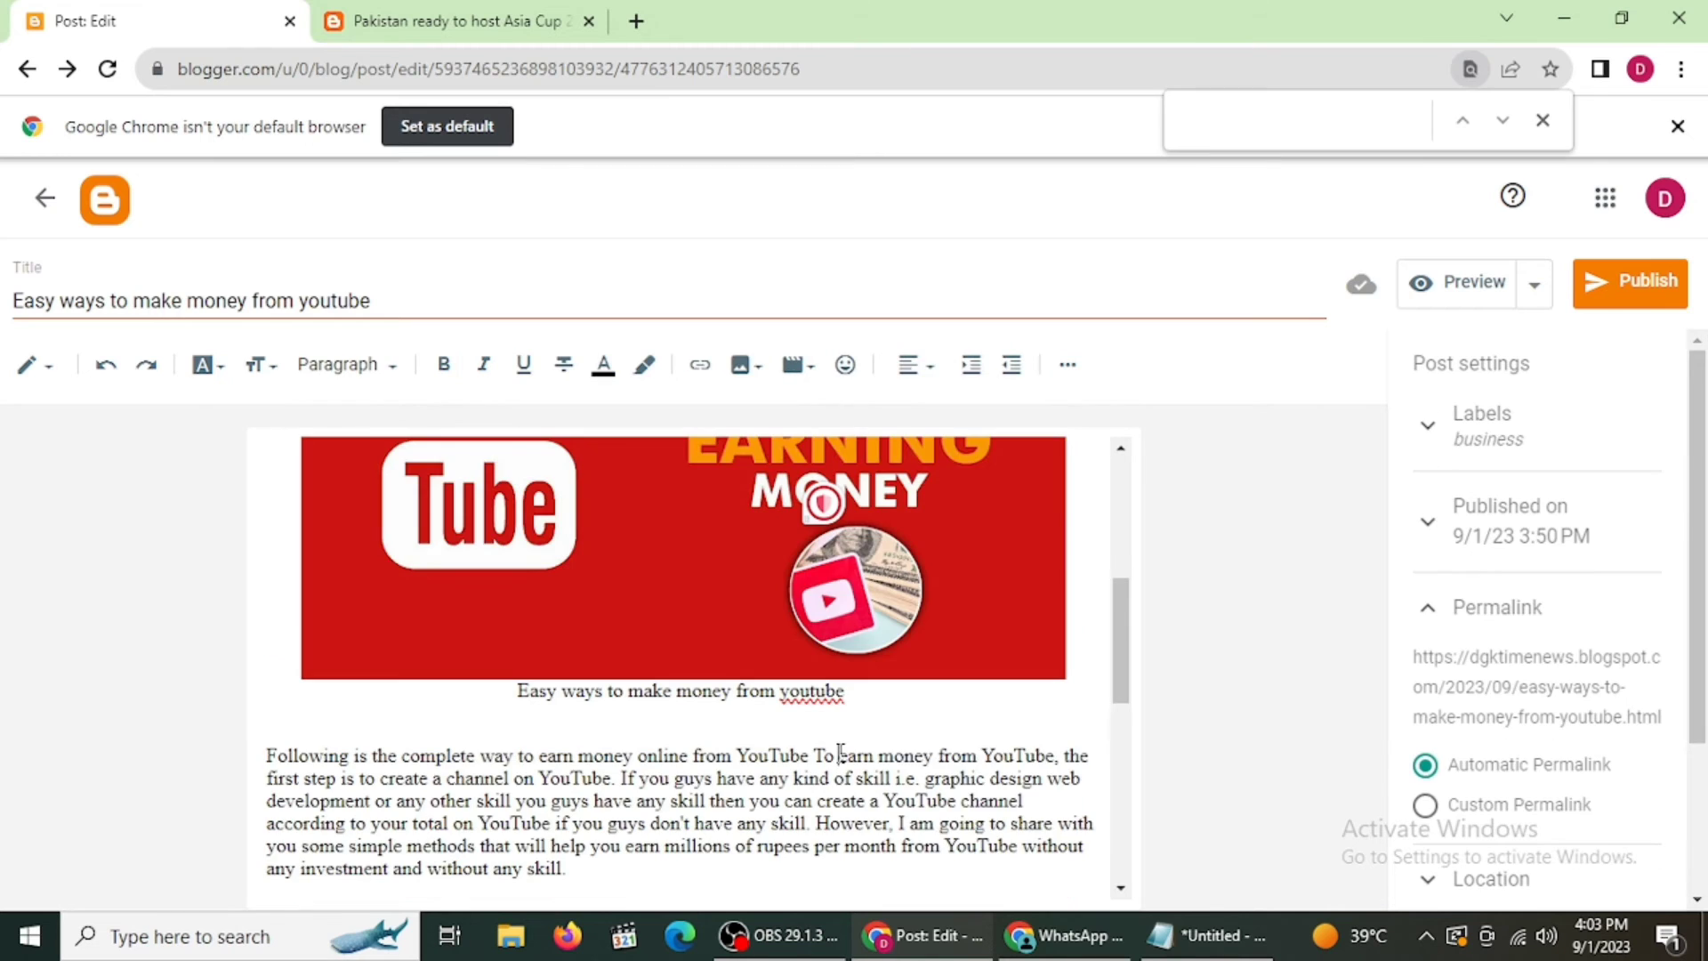
- Find the phrase "earn money from YouTube" and make it bold below the image caption, in the opening paragraph and in the "First of all" paragraph
drag(839, 755, 1050, 757)
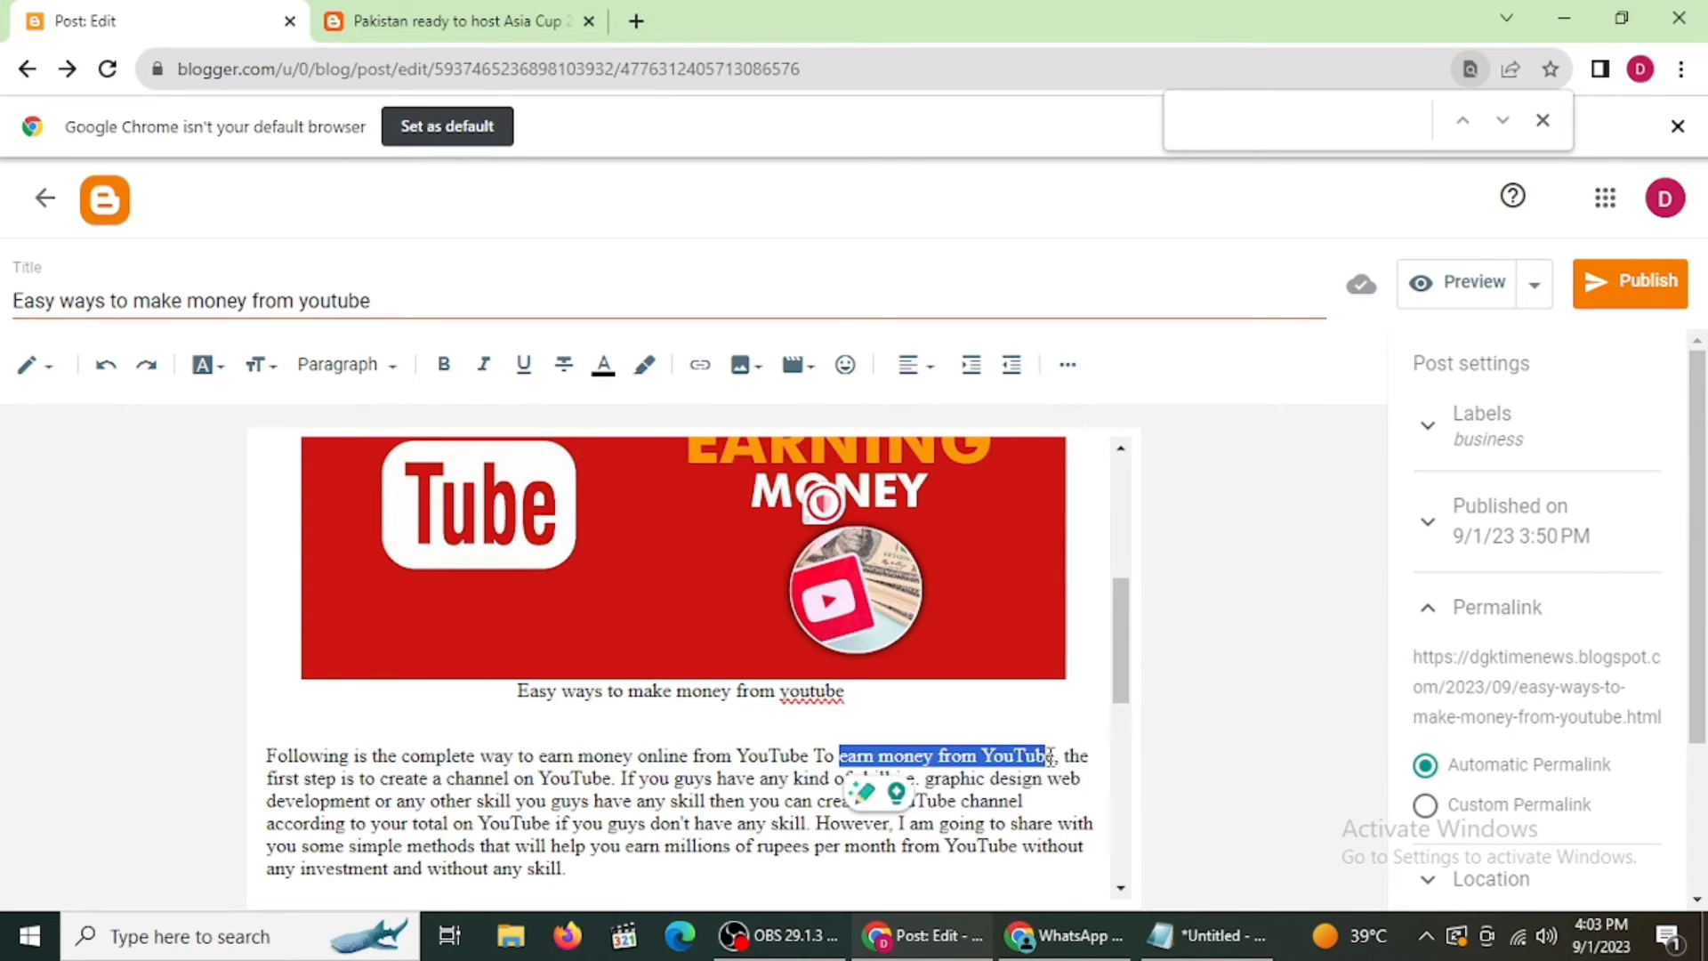
key(ctrl+b)
key(ctrl+f)
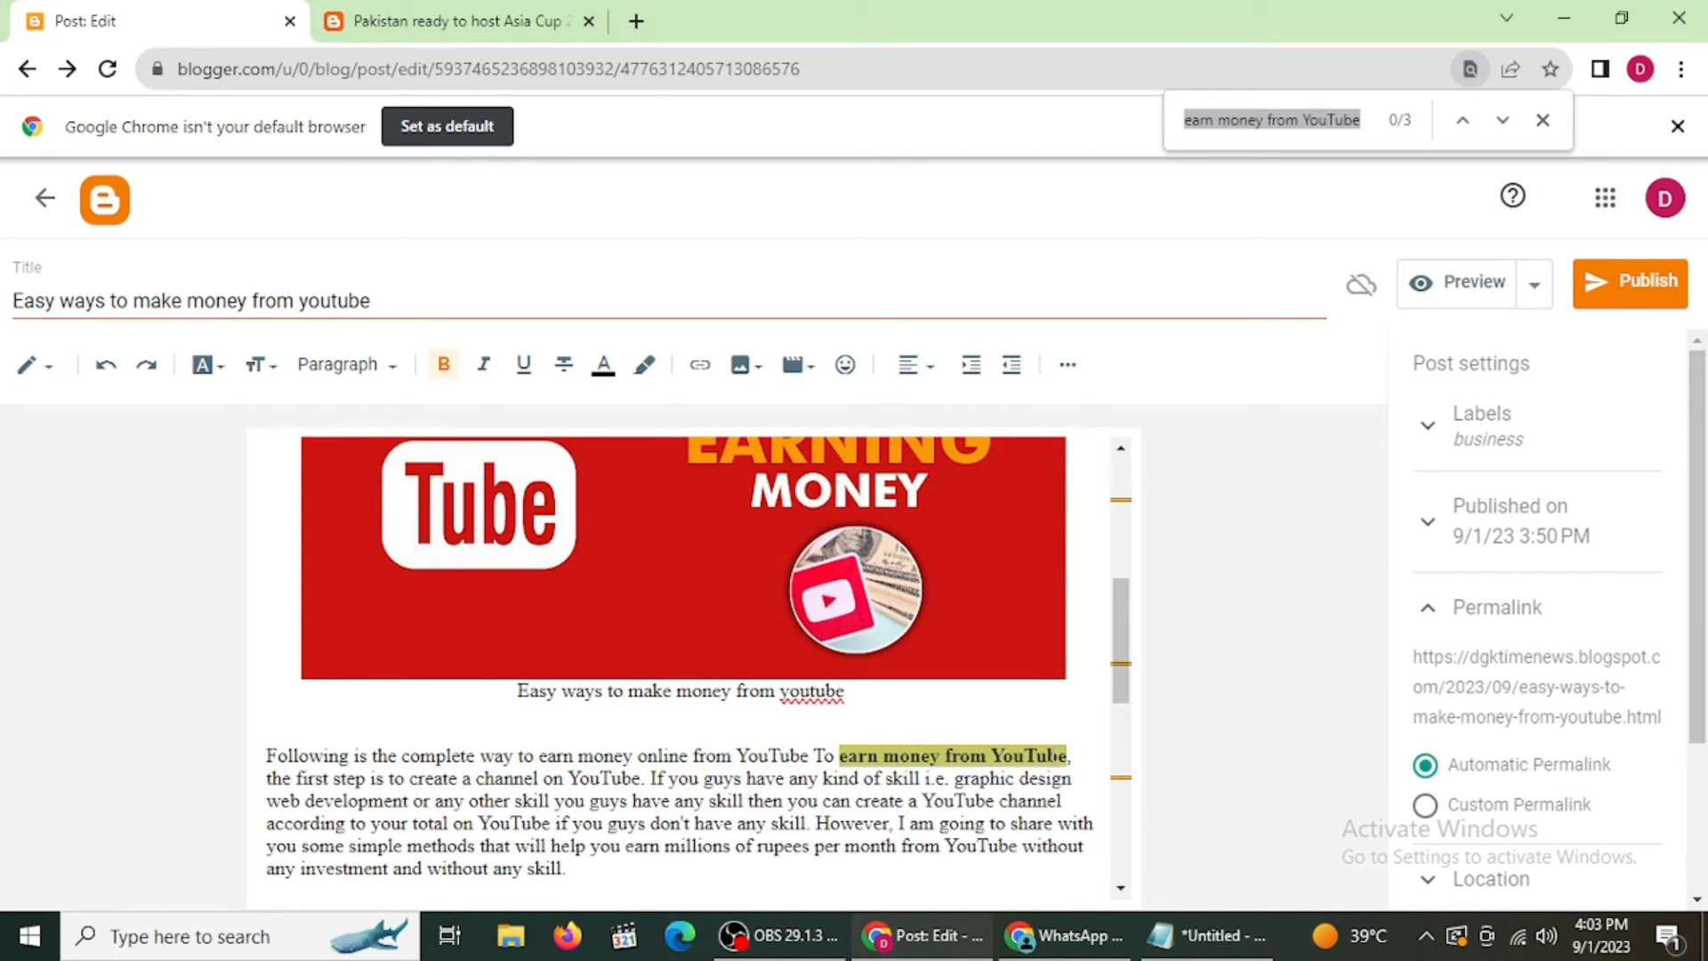
drag(1119, 638, 1119, 525)
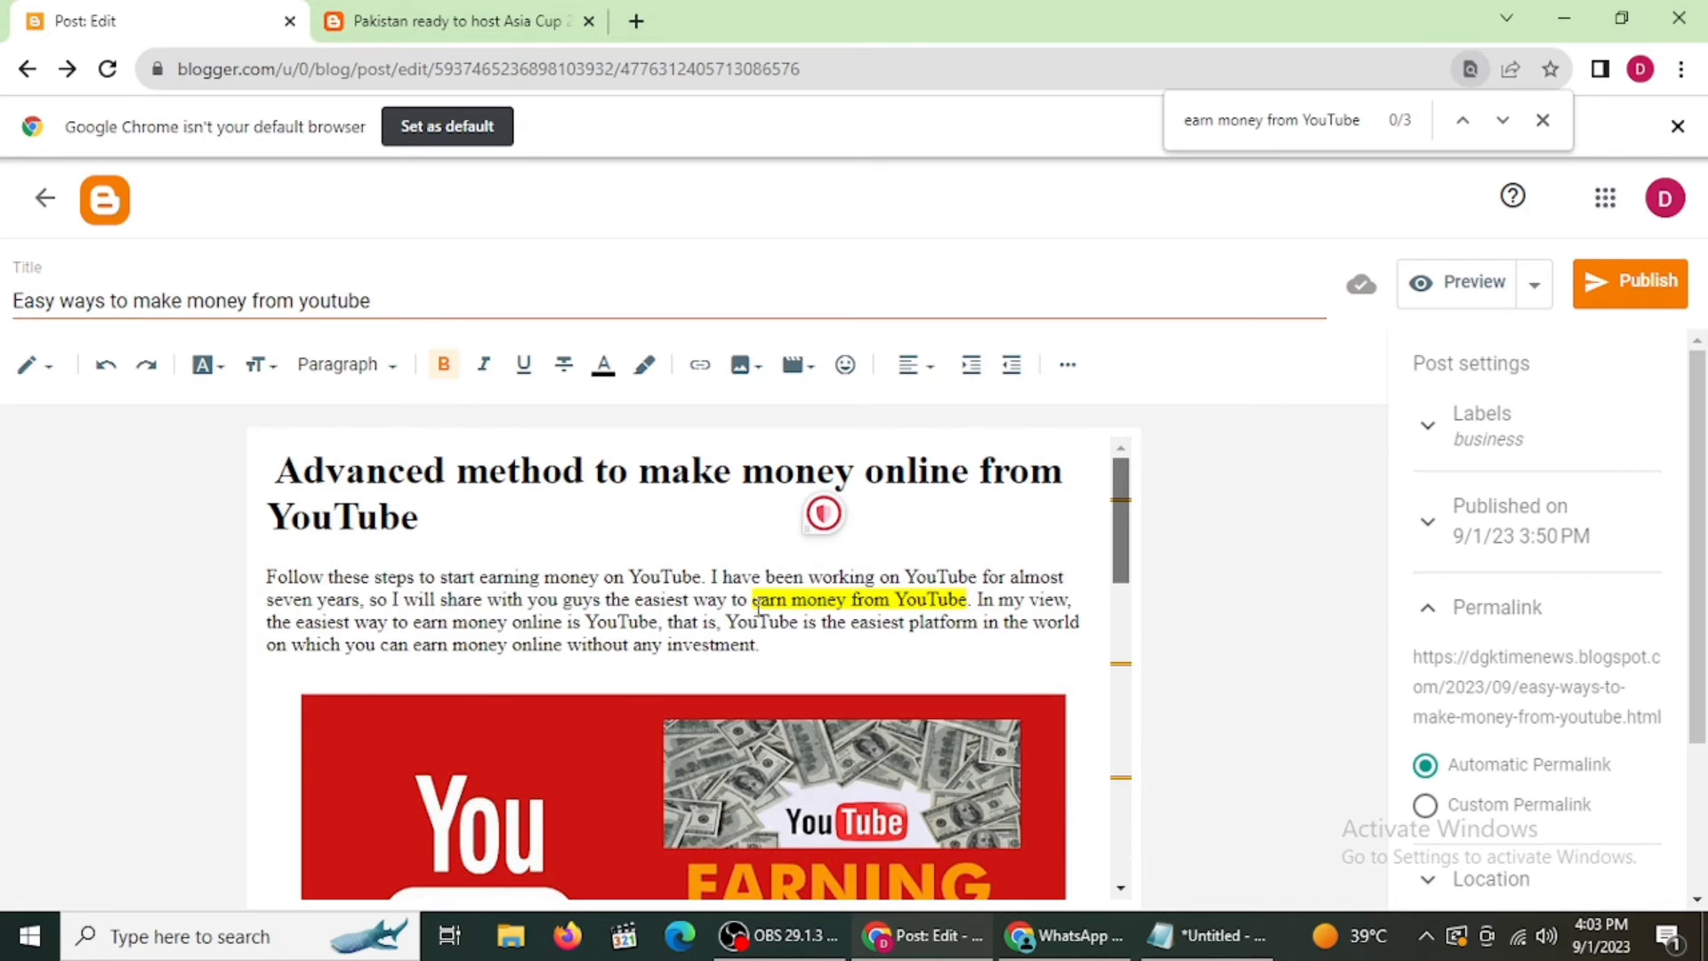
drag(751, 600, 968, 599)
key(ctrl+b)
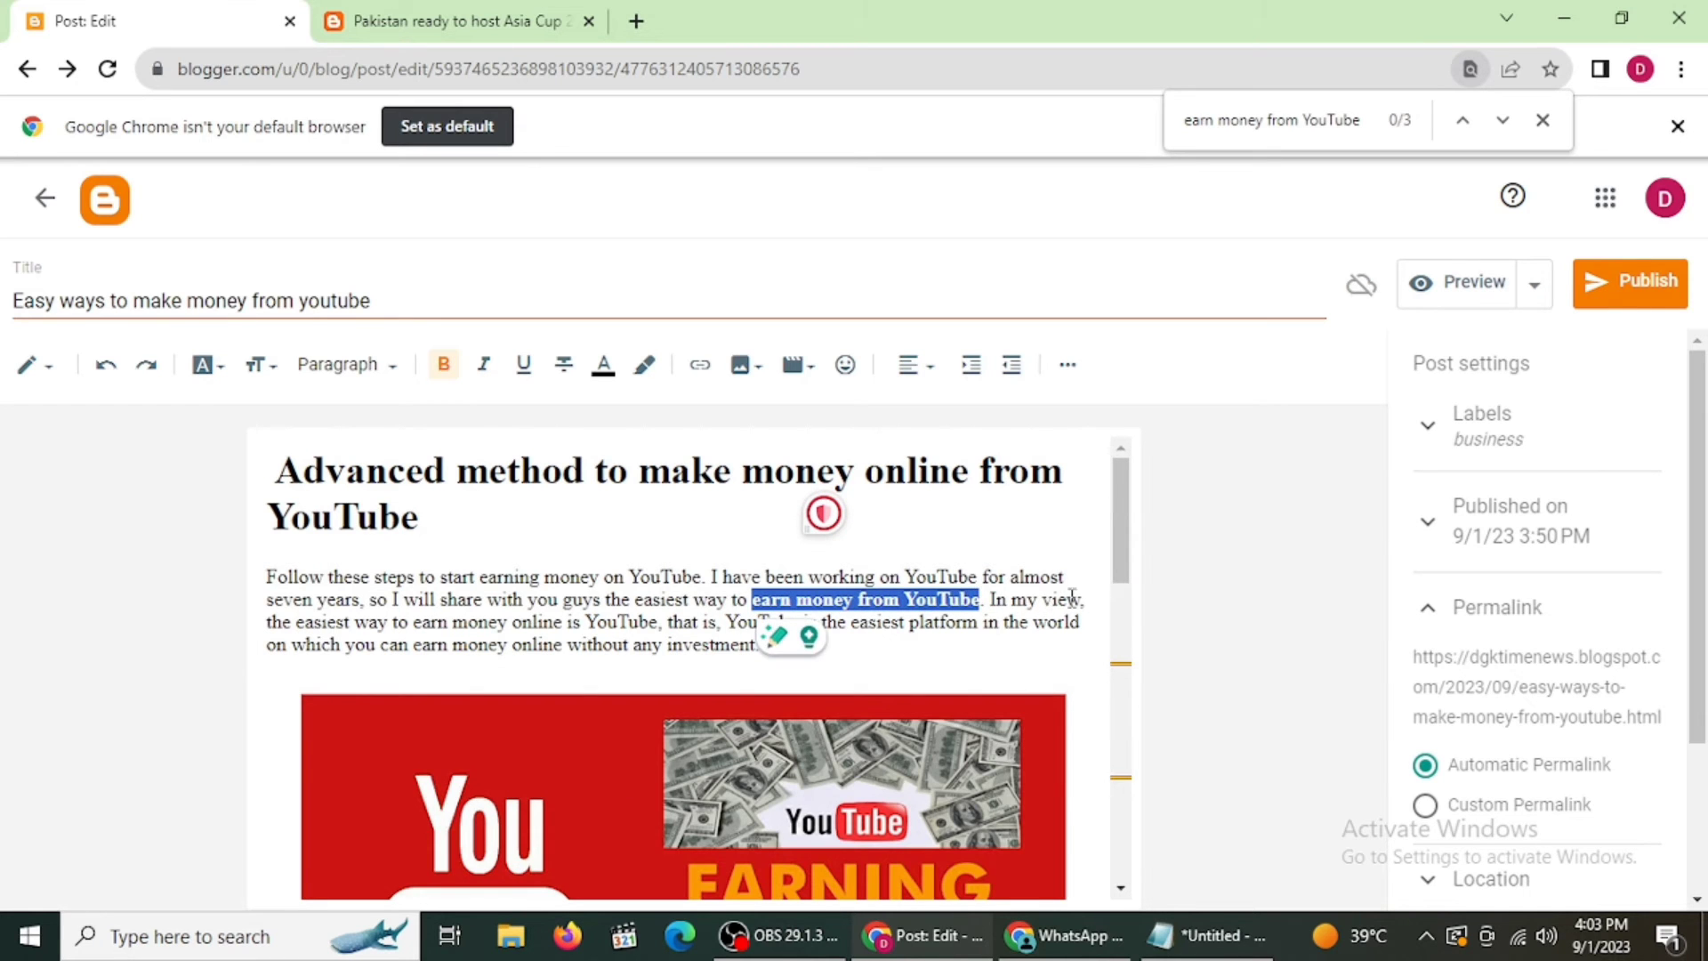
drag(1128, 547, 1156, 783)
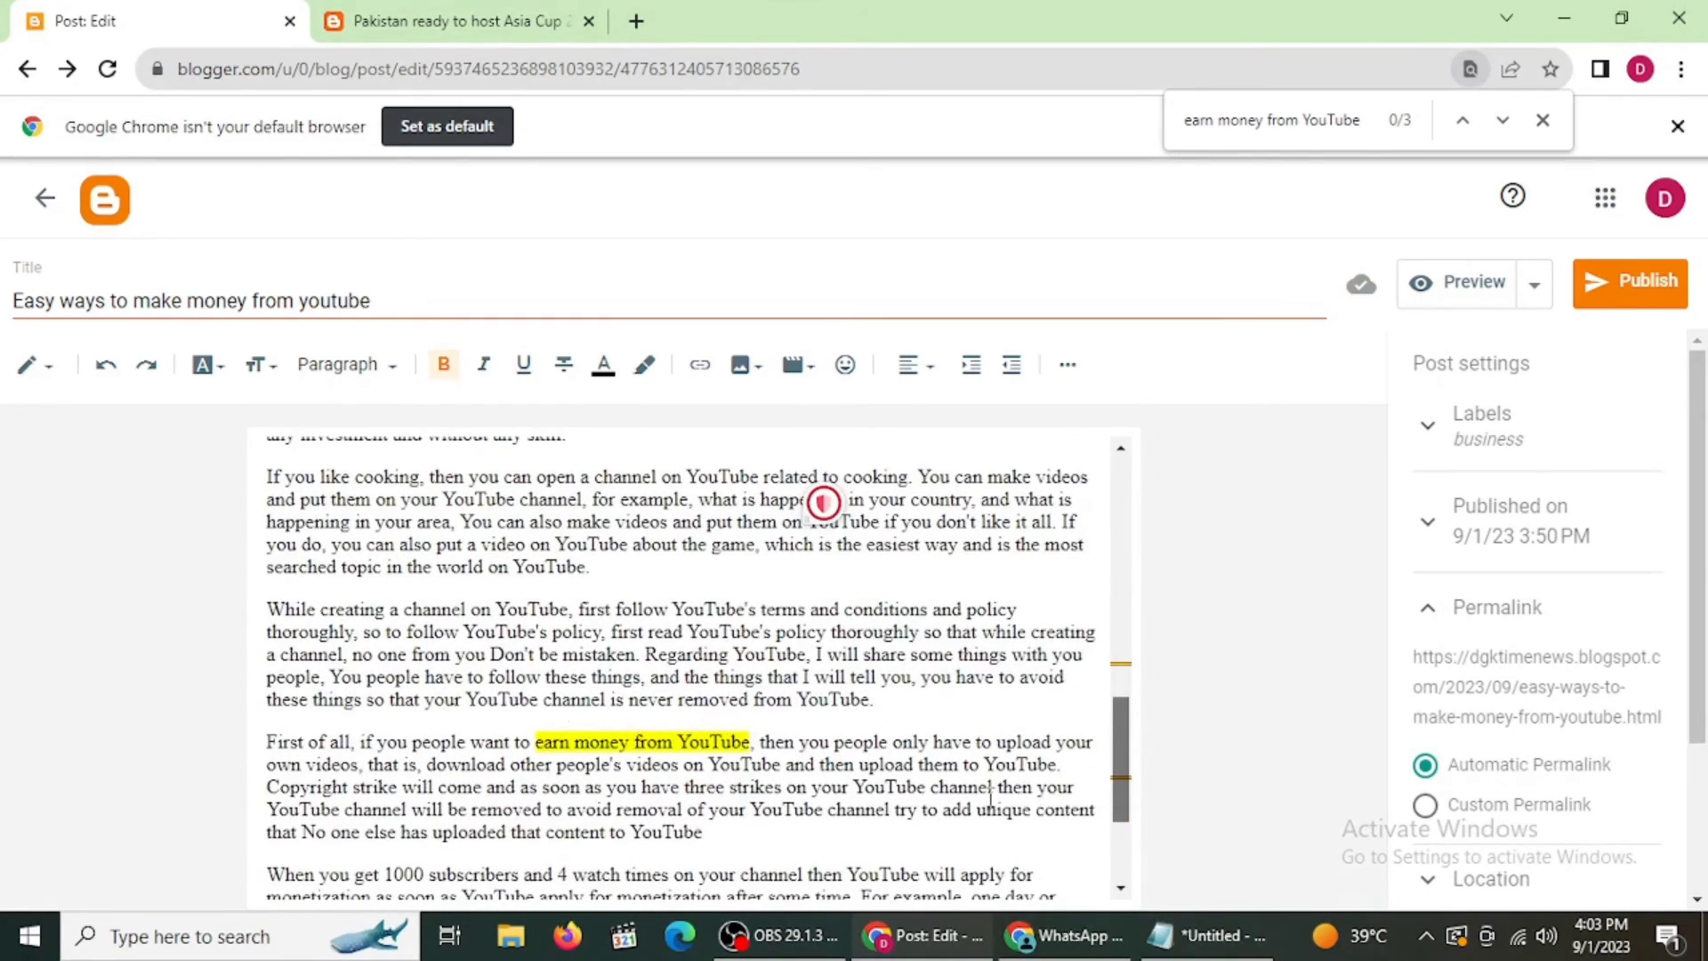
drag(534, 739, 752, 743)
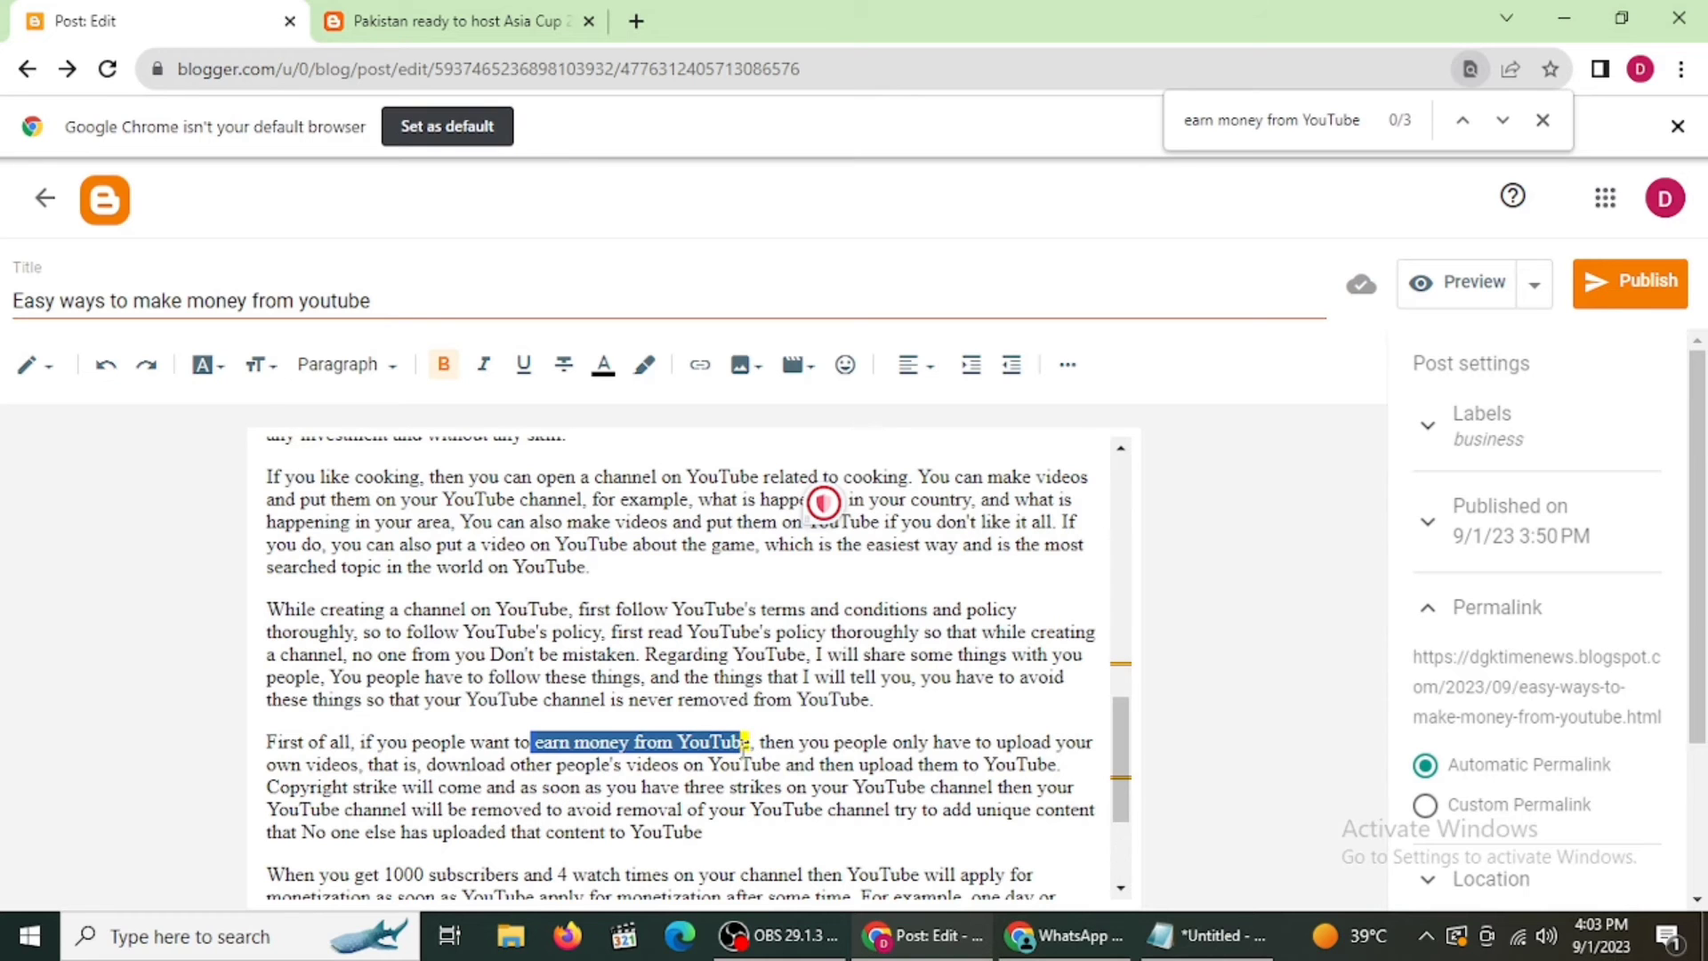
key(ctrl+b)
- Find "YouTube" and make it bold in the opening paragraph after "that is,", "working on" and "money online is"
drag(1121, 783, 1125, 541)
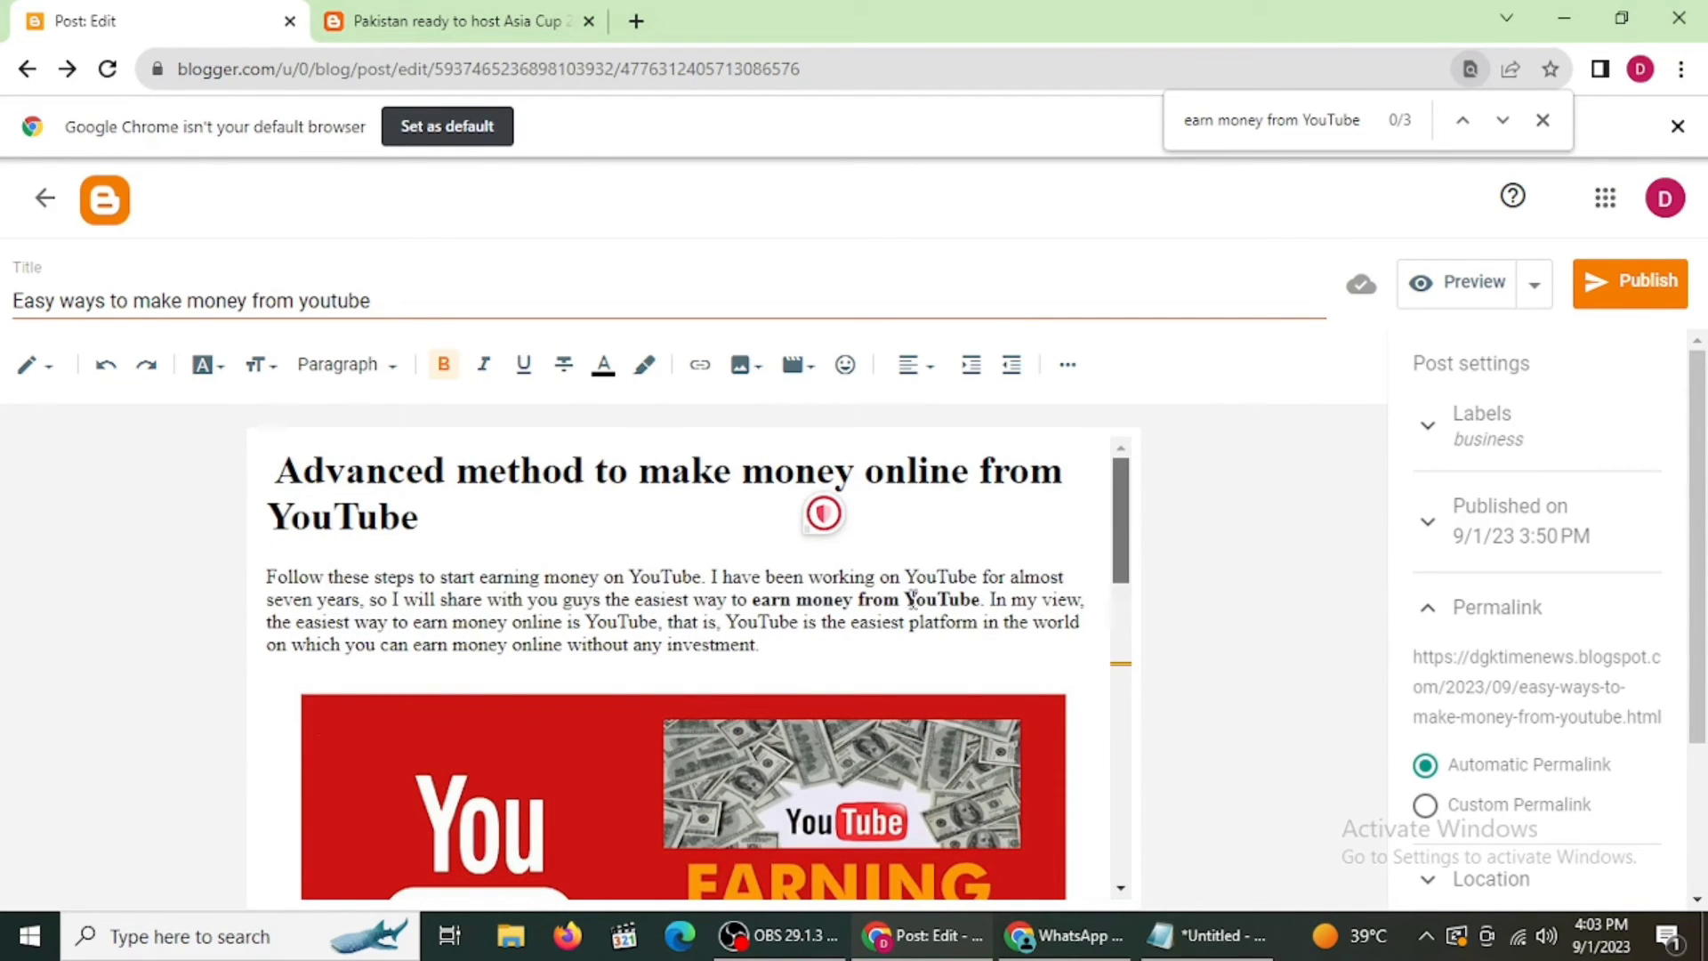
drag(722, 622, 801, 625)
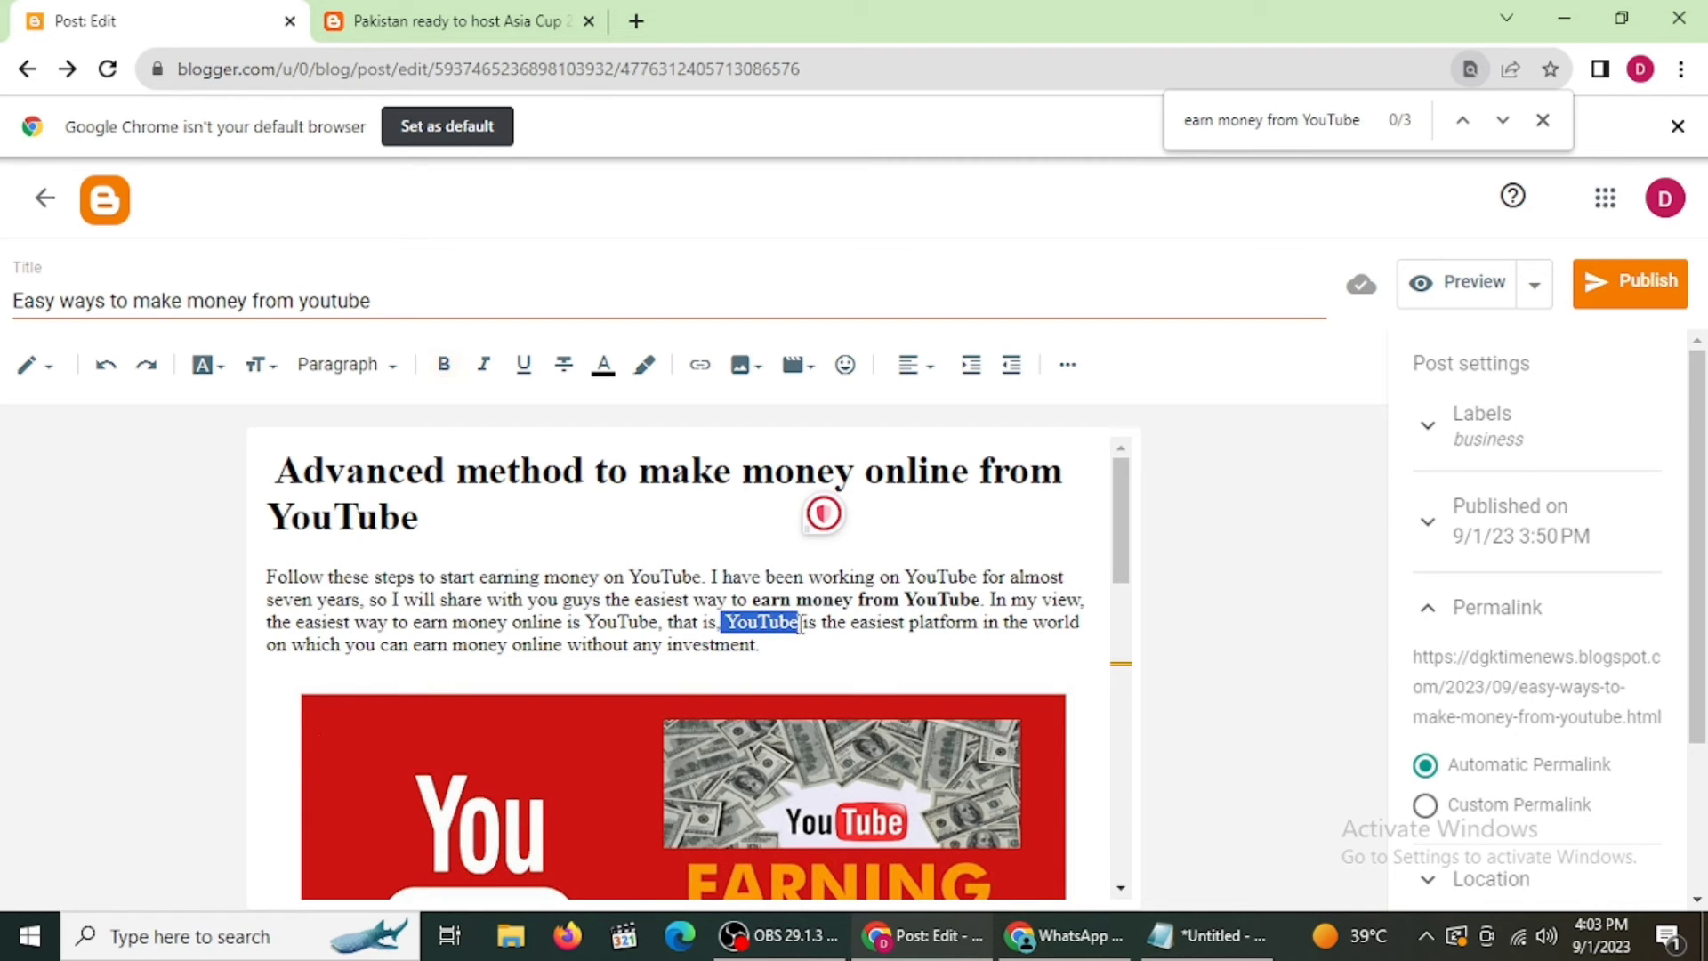
key(ctrl+f)
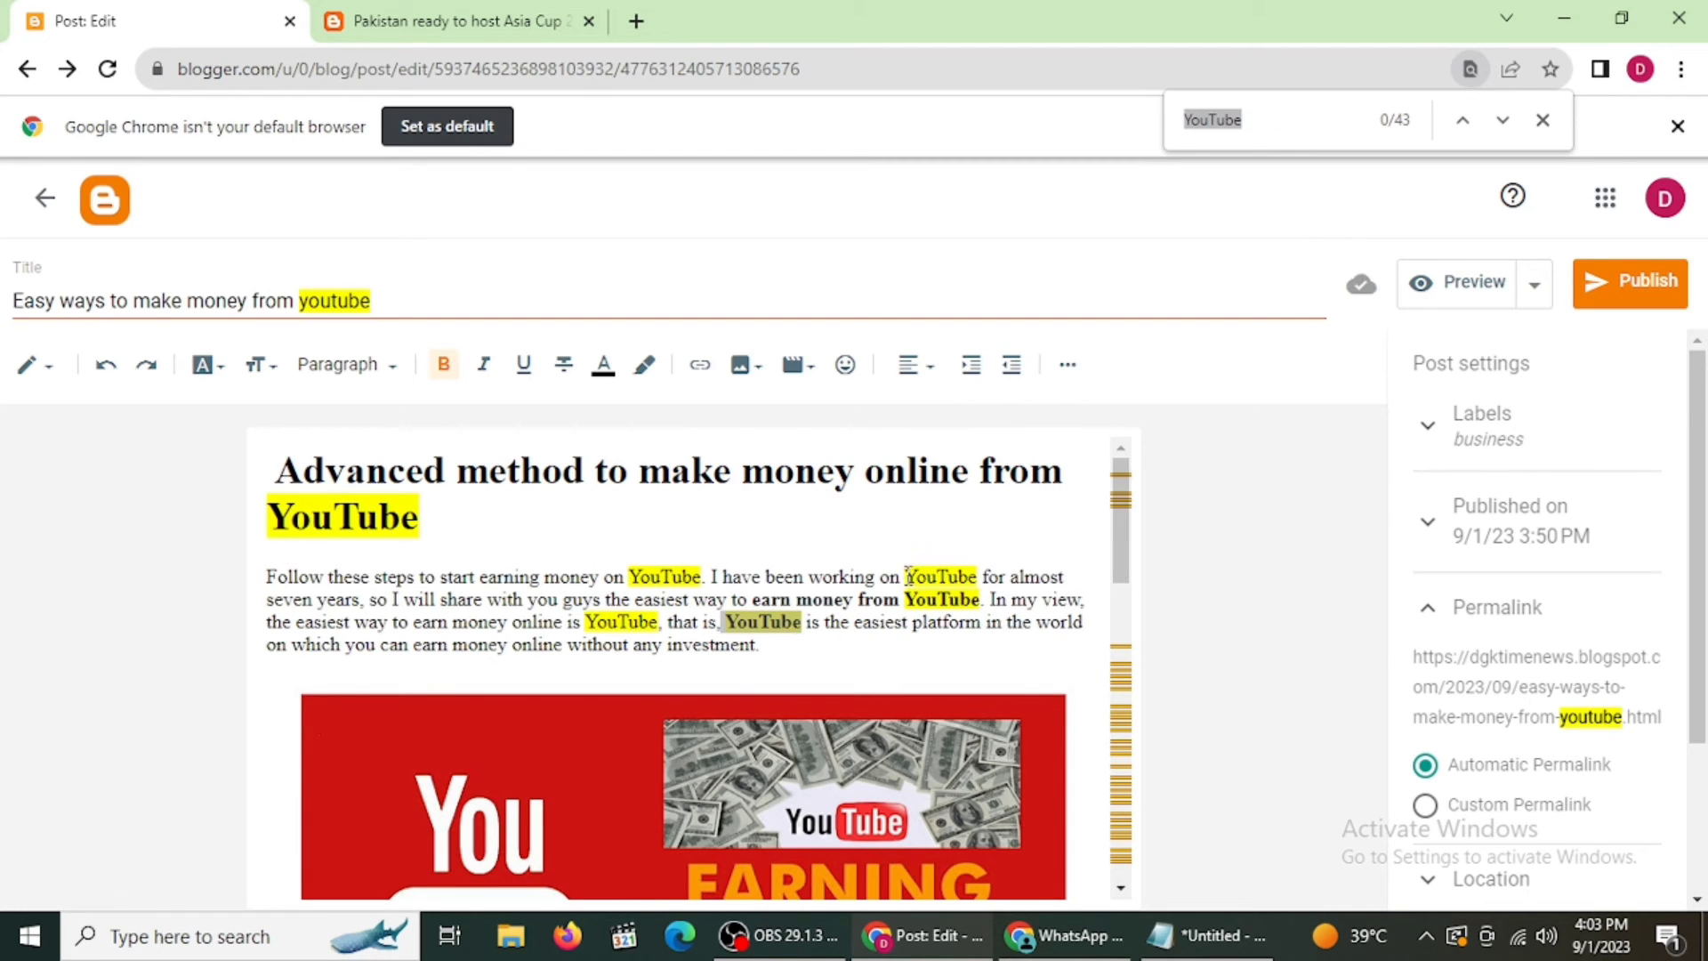
drag(907, 575, 978, 578)
key(ctrl+b)
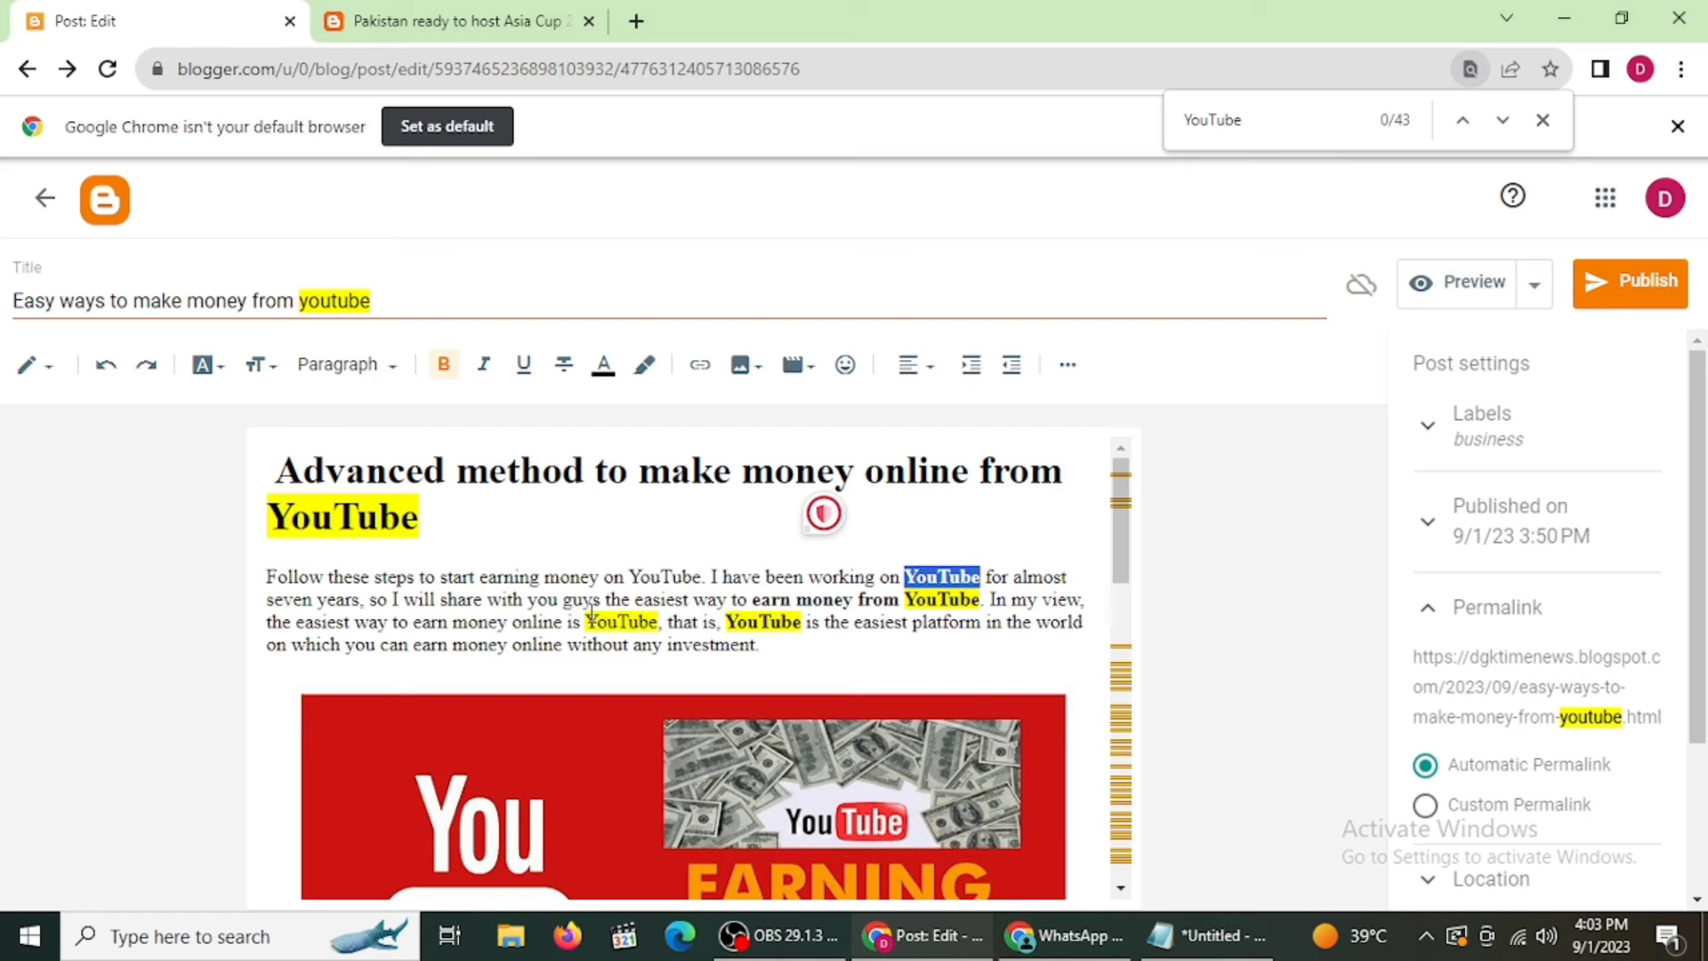
drag(587, 622, 661, 623)
key(ctrl+b)
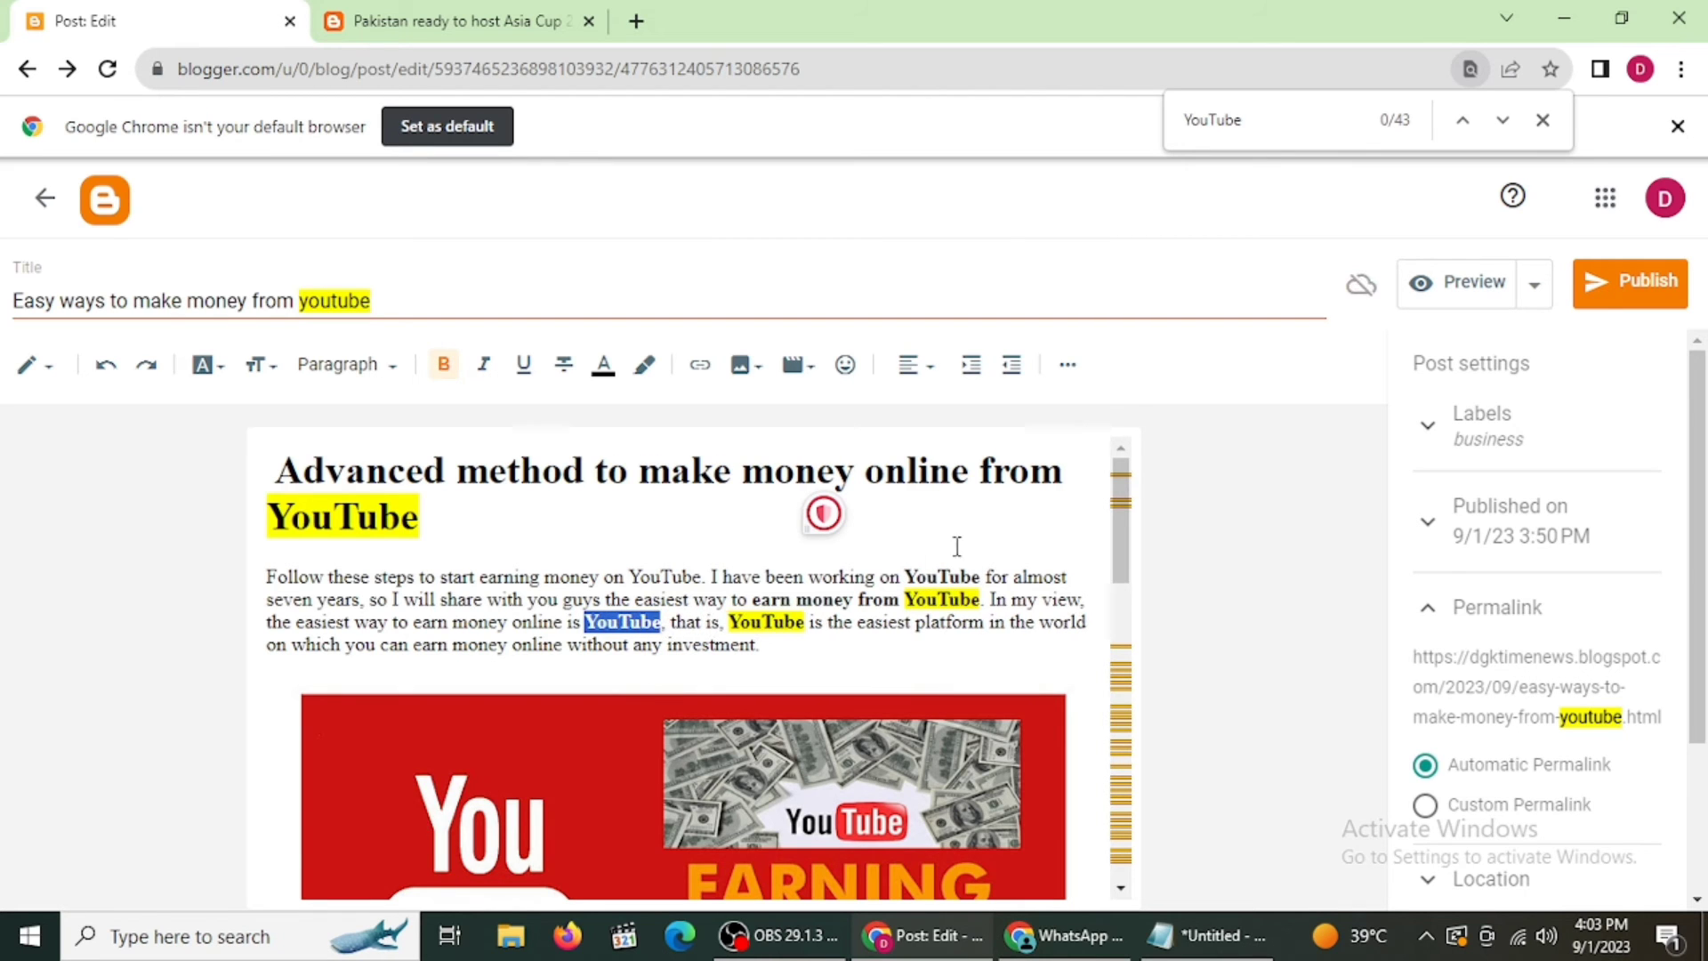
- Make the words "make money from youtube" bold in the image caption
drag(1123, 545, 1140, 658)
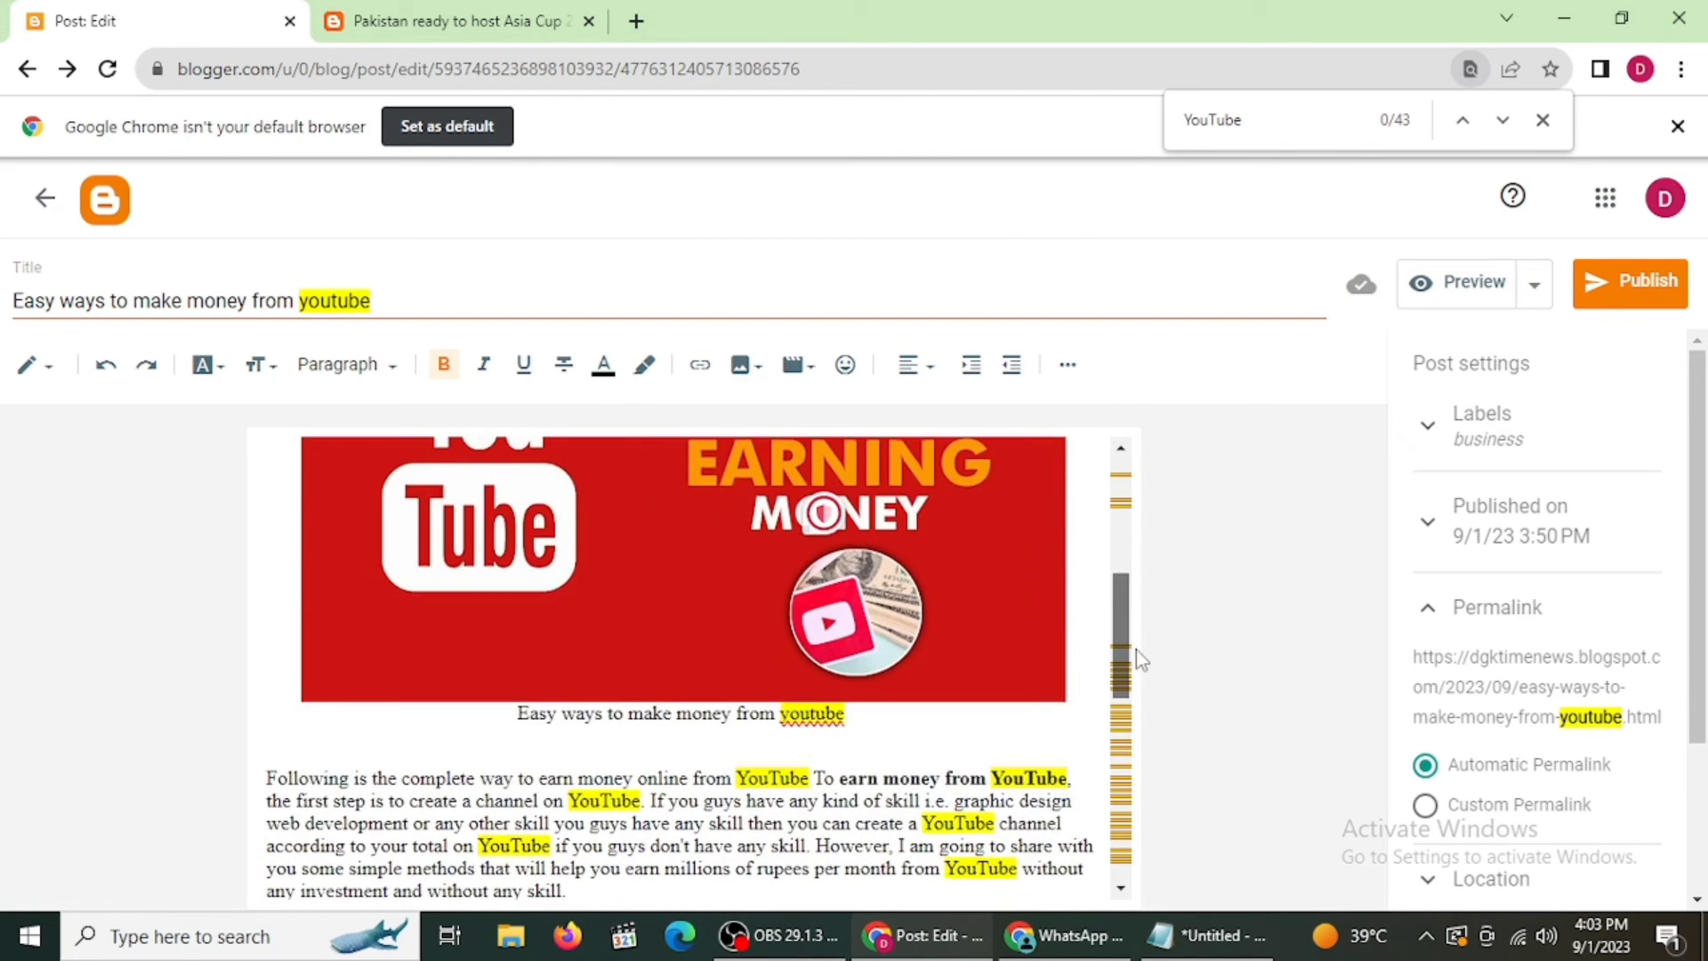
drag(674, 712, 782, 718)
click(781, 715)
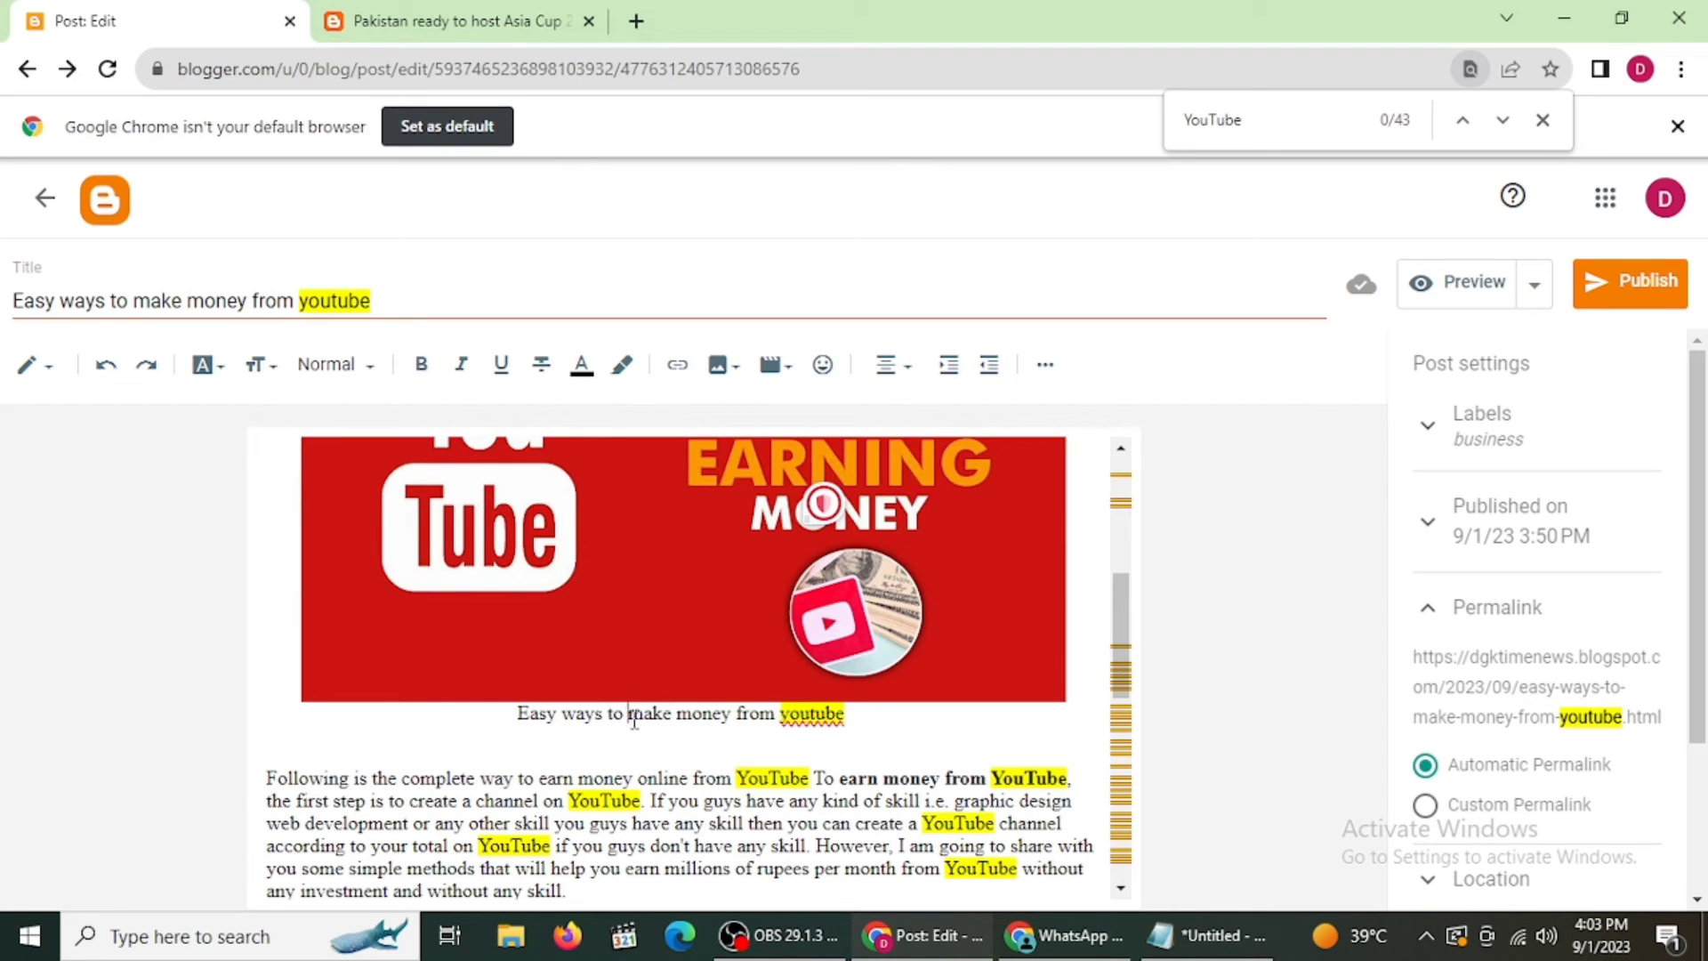
drag(629, 714, 845, 716)
key(ctrl+b)
- Make "YouTube" bold after "money online from", "create a channel on" and "you can create a" in the paragraph below the image caption
click(732, 778)
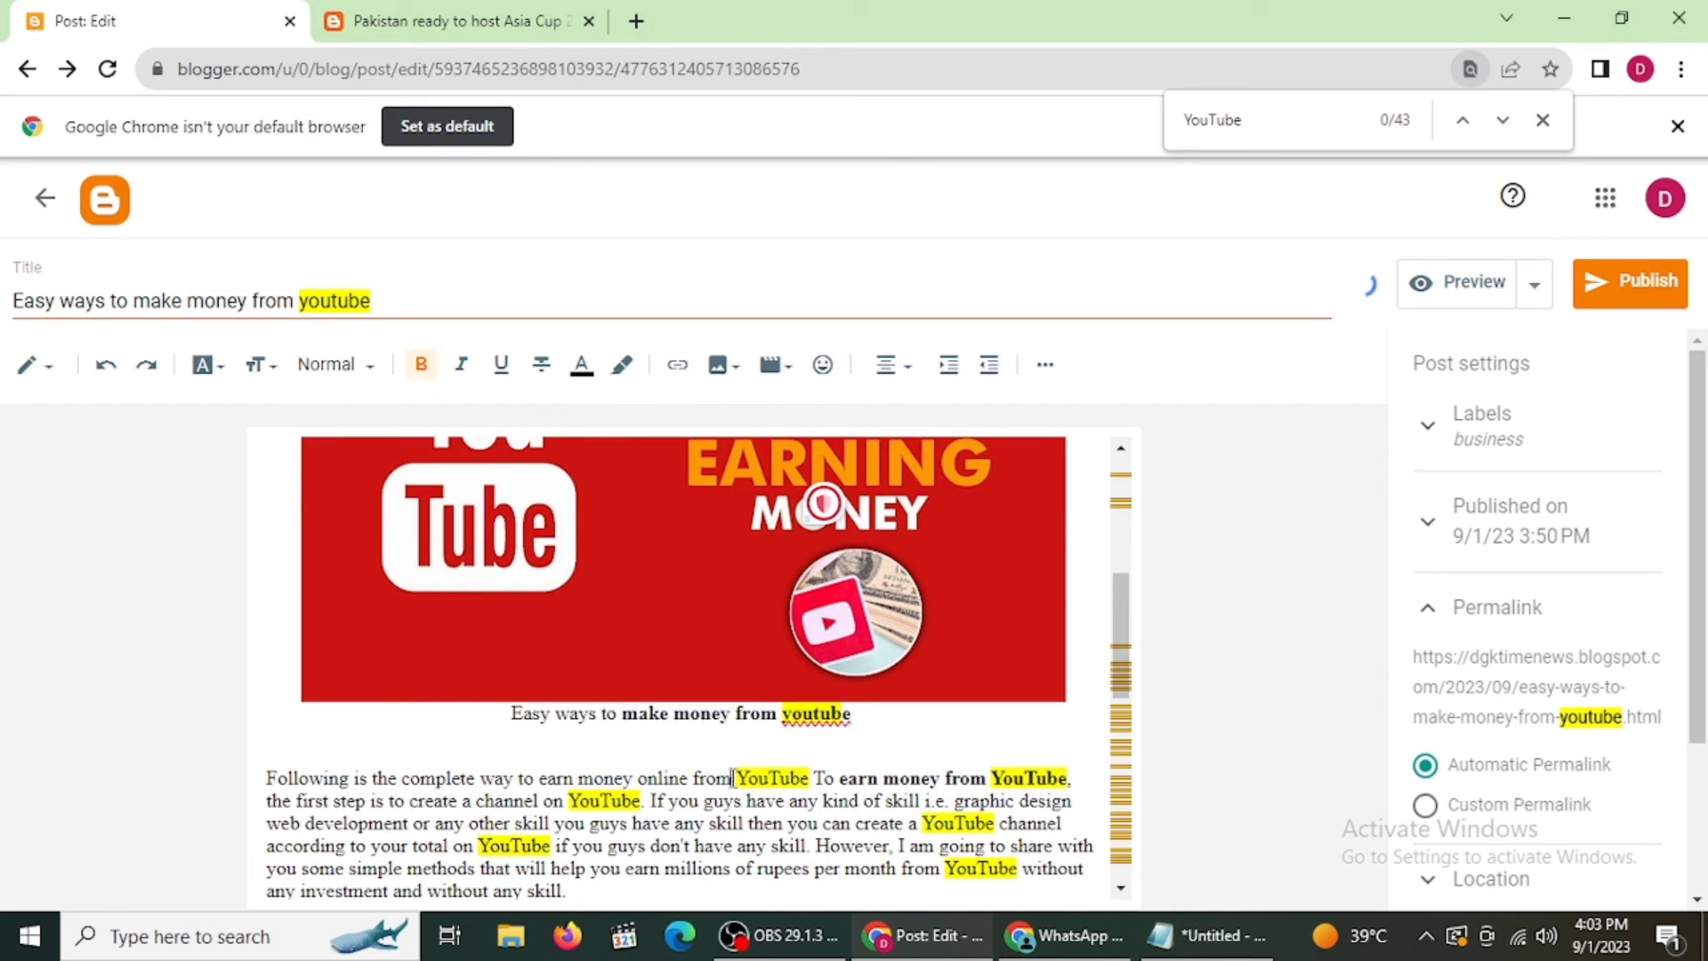
drag(732, 777, 811, 779)
key(ctrl+b)
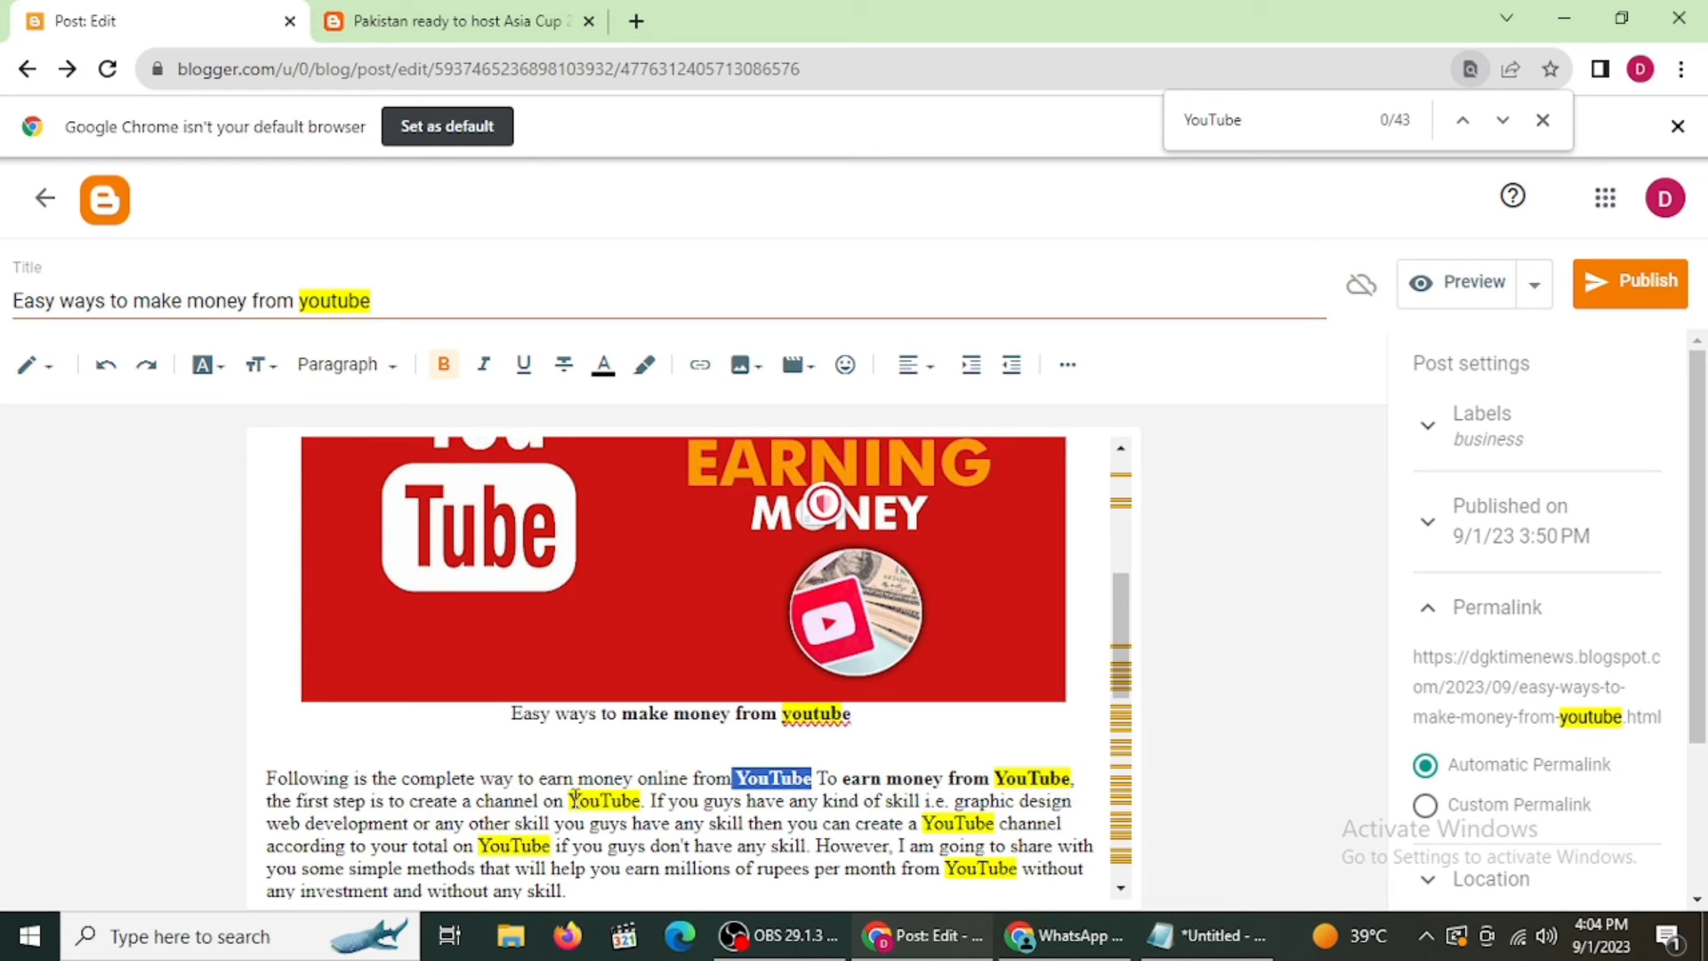
drag(569, 800, 644, 799)
key(ctrl+b)
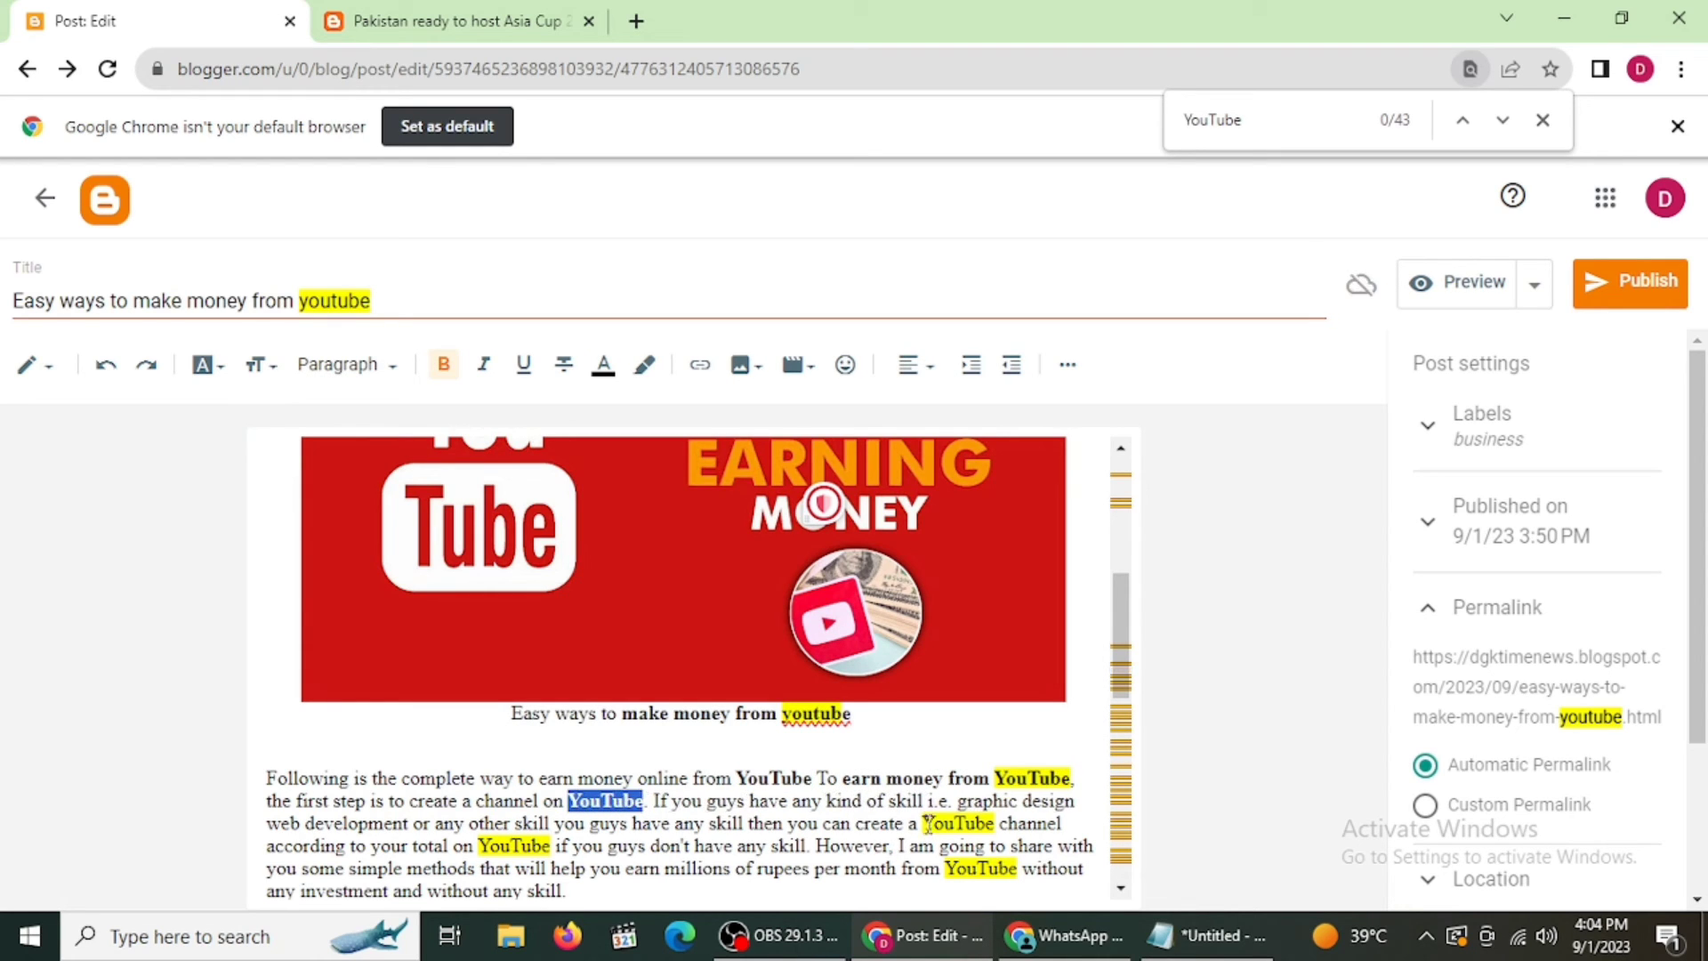
mouse_move(926, 822)
mouse_down()
mouse_move(998, 827)
mouse_move(927, 827)
mouse_up()
key(ctrl+b)
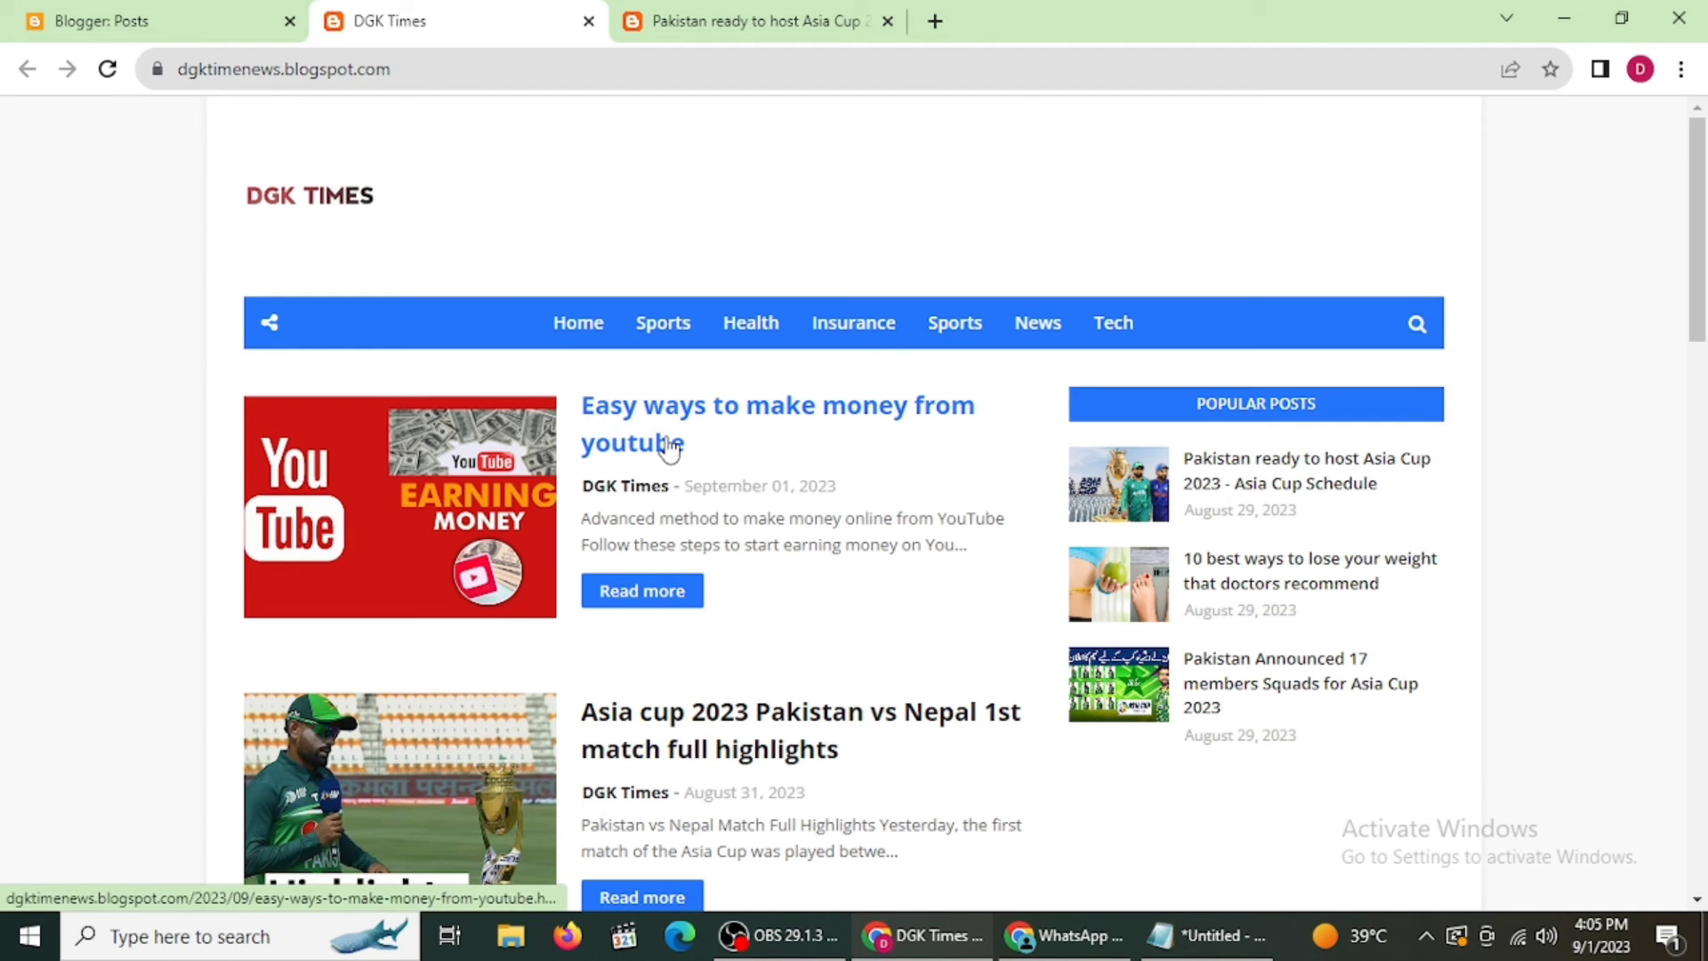
- Open the published post "Easy ways to make money from youtube" and check its title, major heading and the bold keywords in the opening paragraph
click(671, 445)
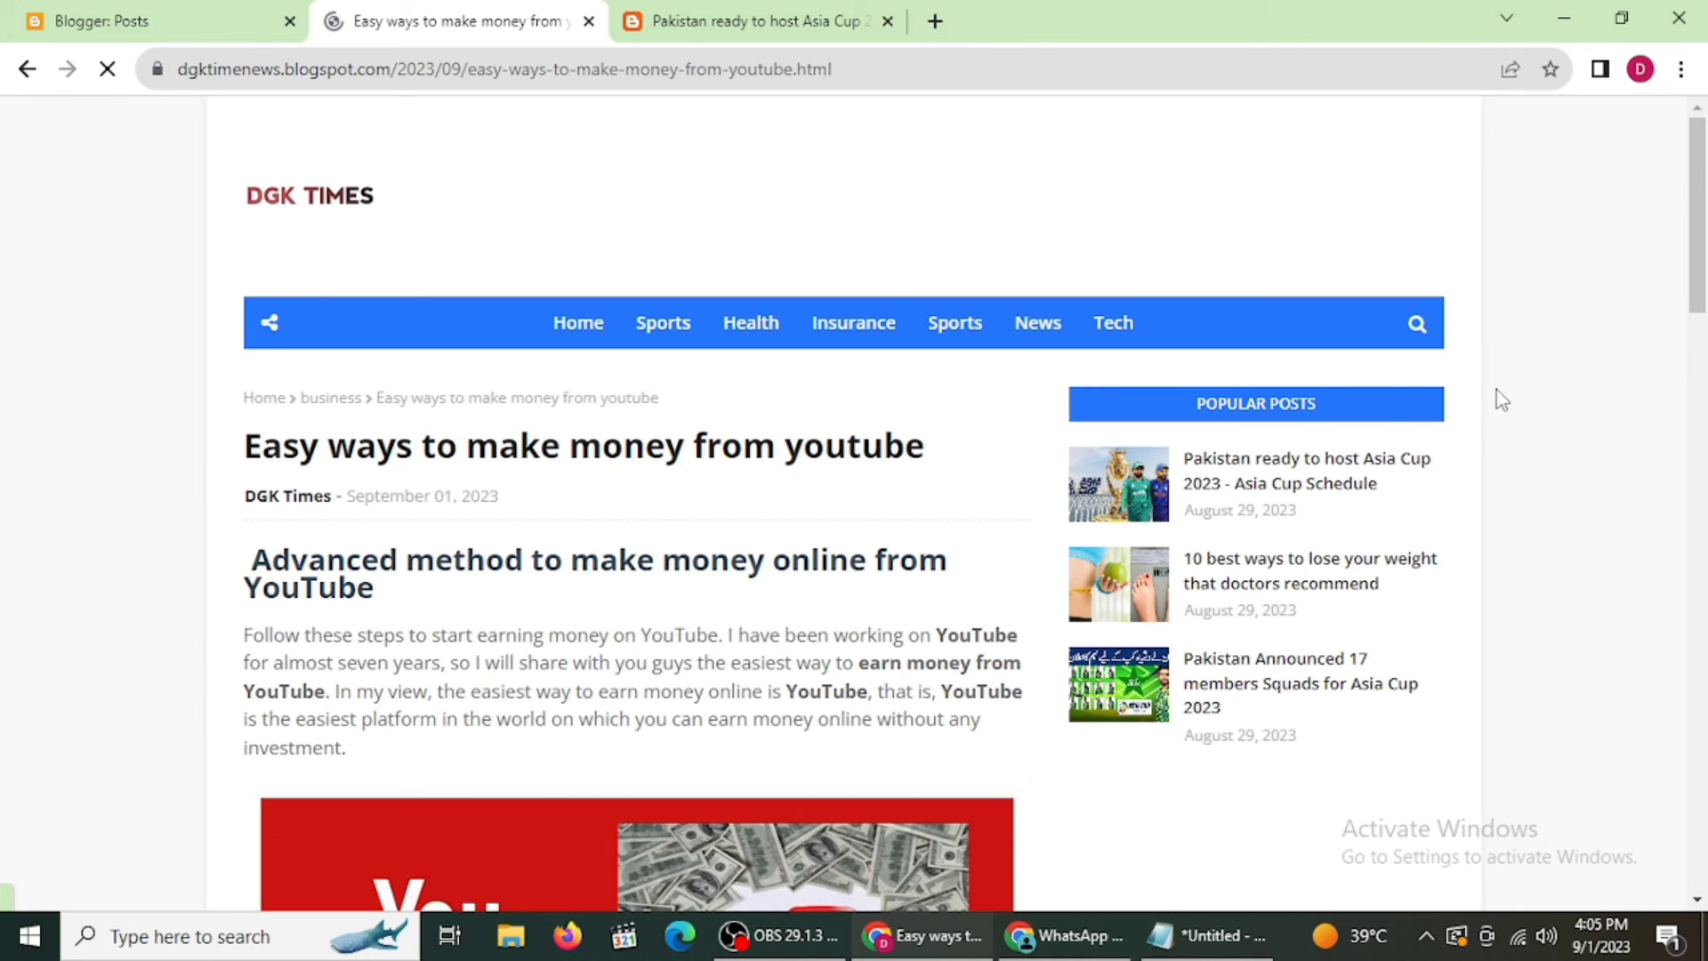
drag(1699, 289, 1699, 318)
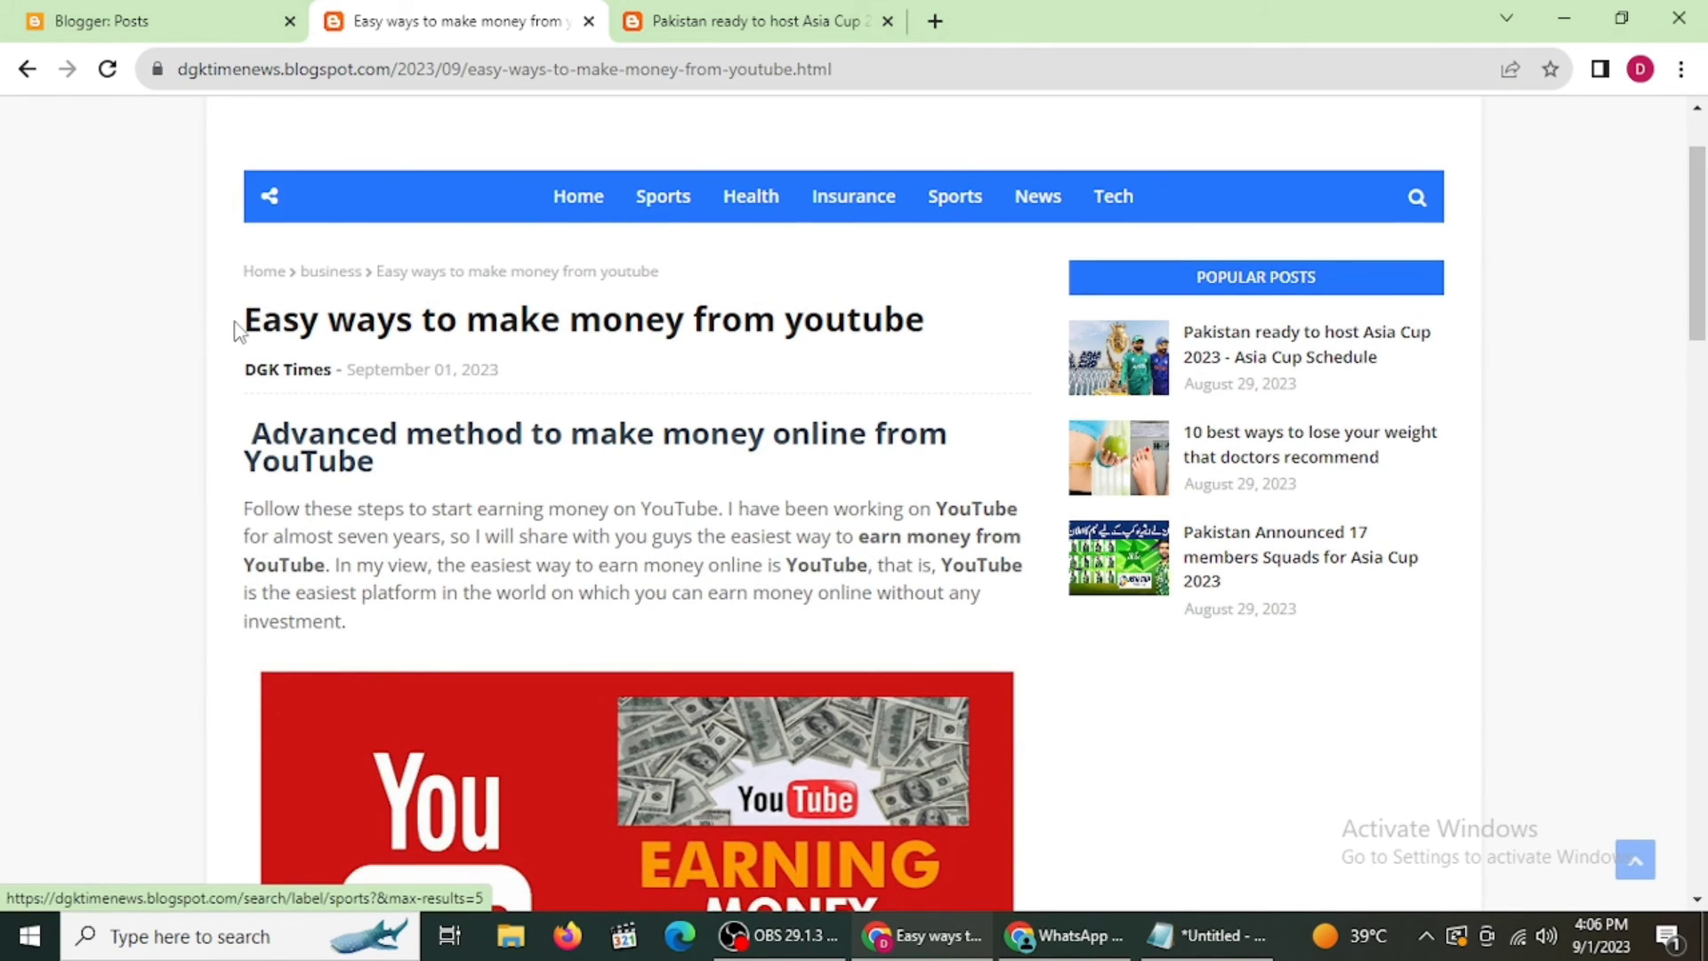
drag(238, 331, 906, 327)
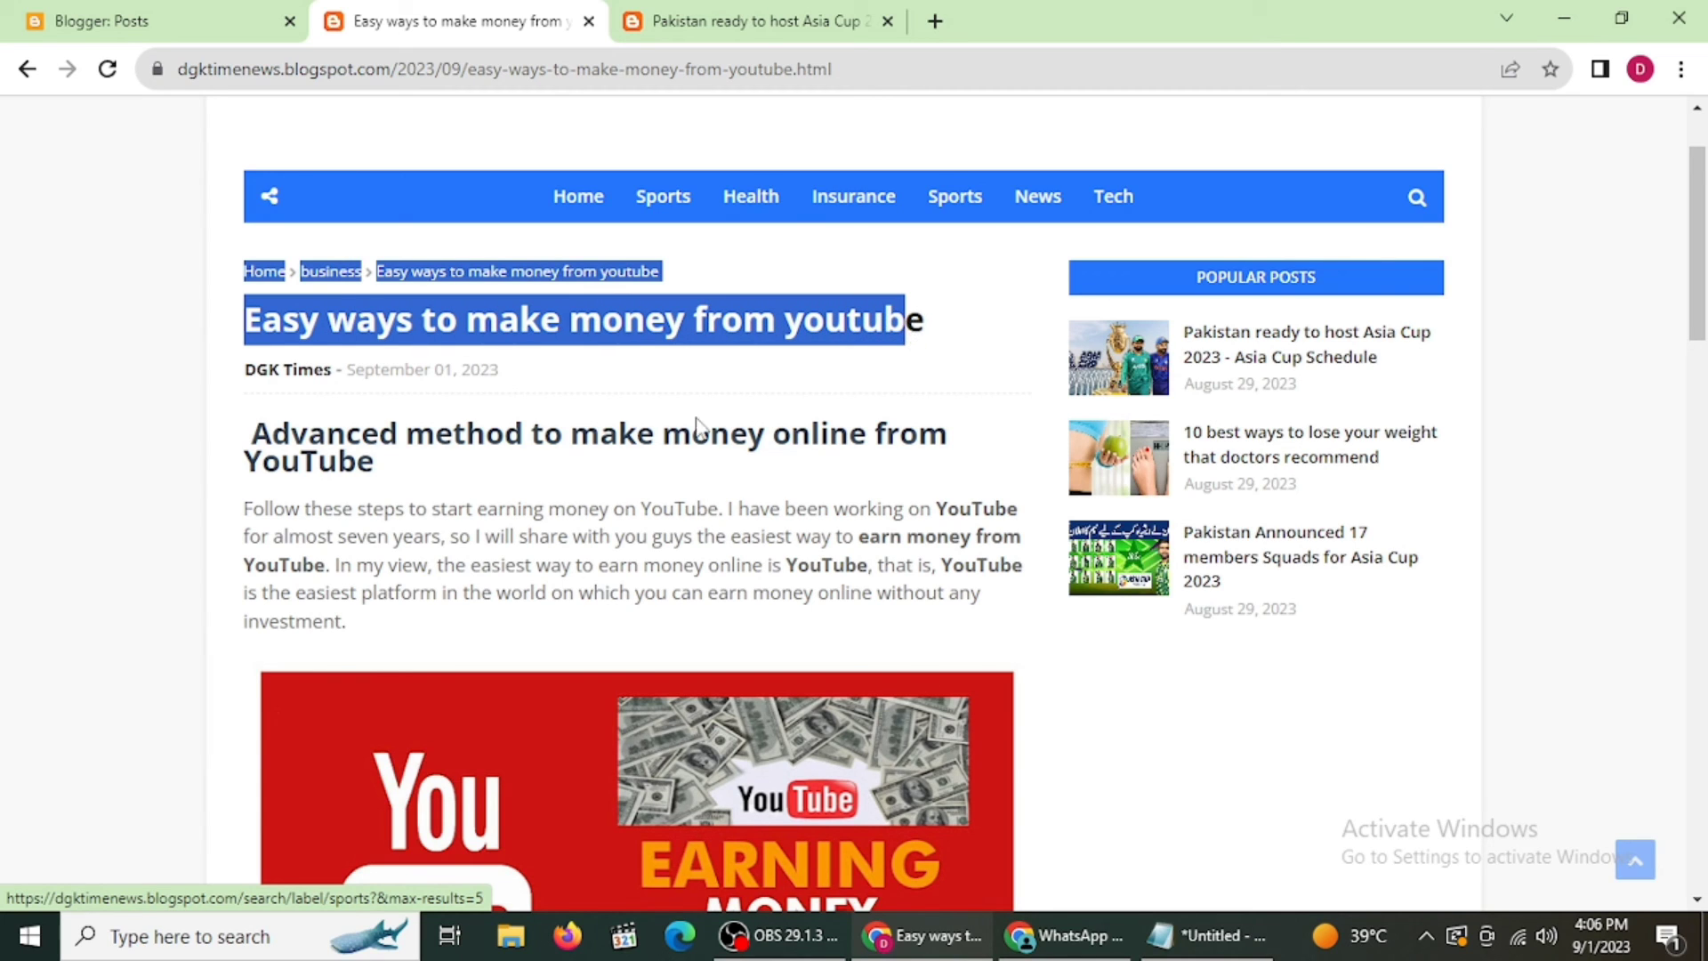
drag(256, 430, 373, 469)
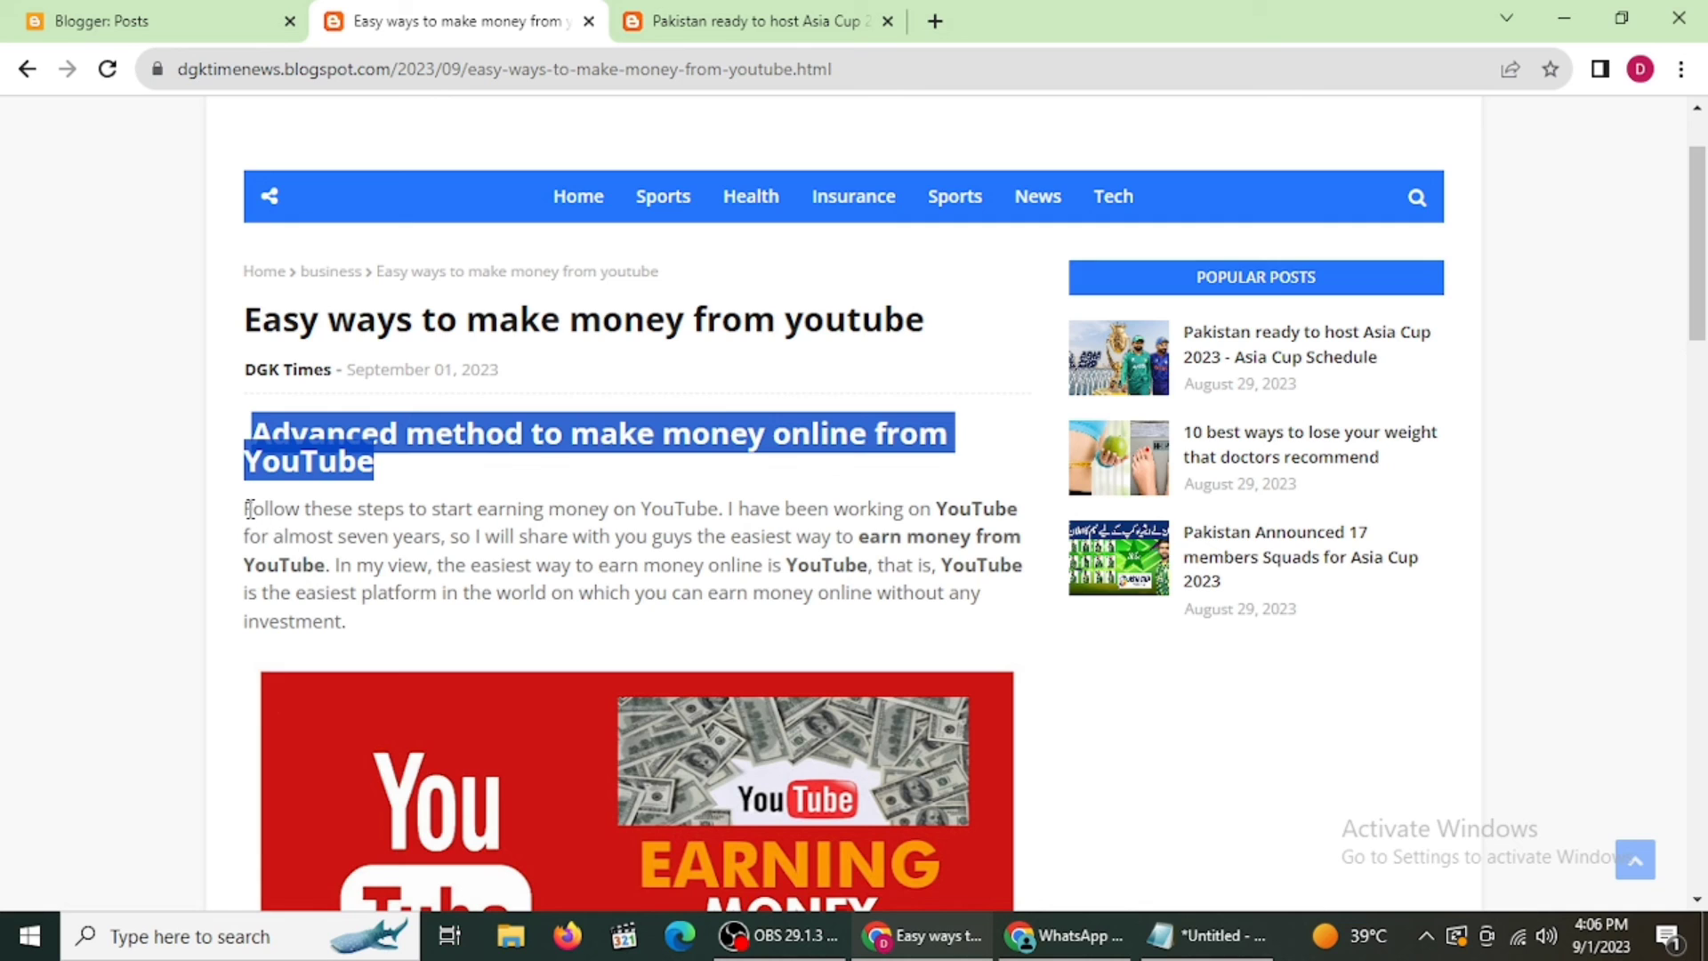
drag(250, 508, 381, 656)
click(377, 629)
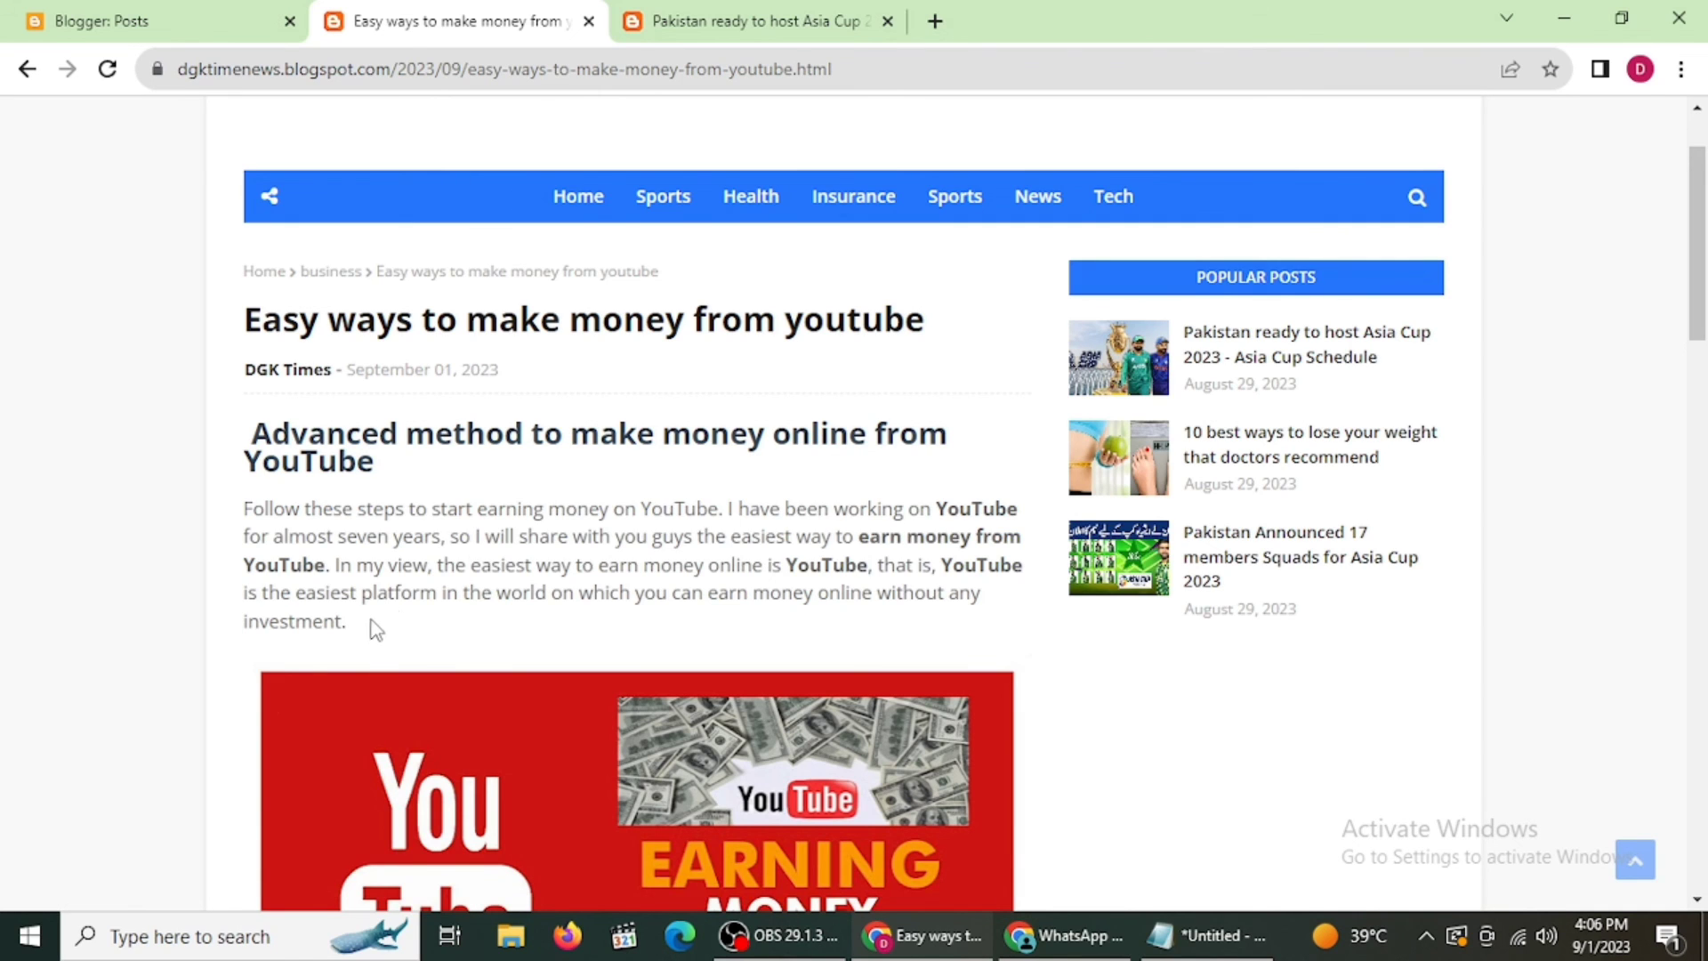
drag(855, 536, 1018, 536)
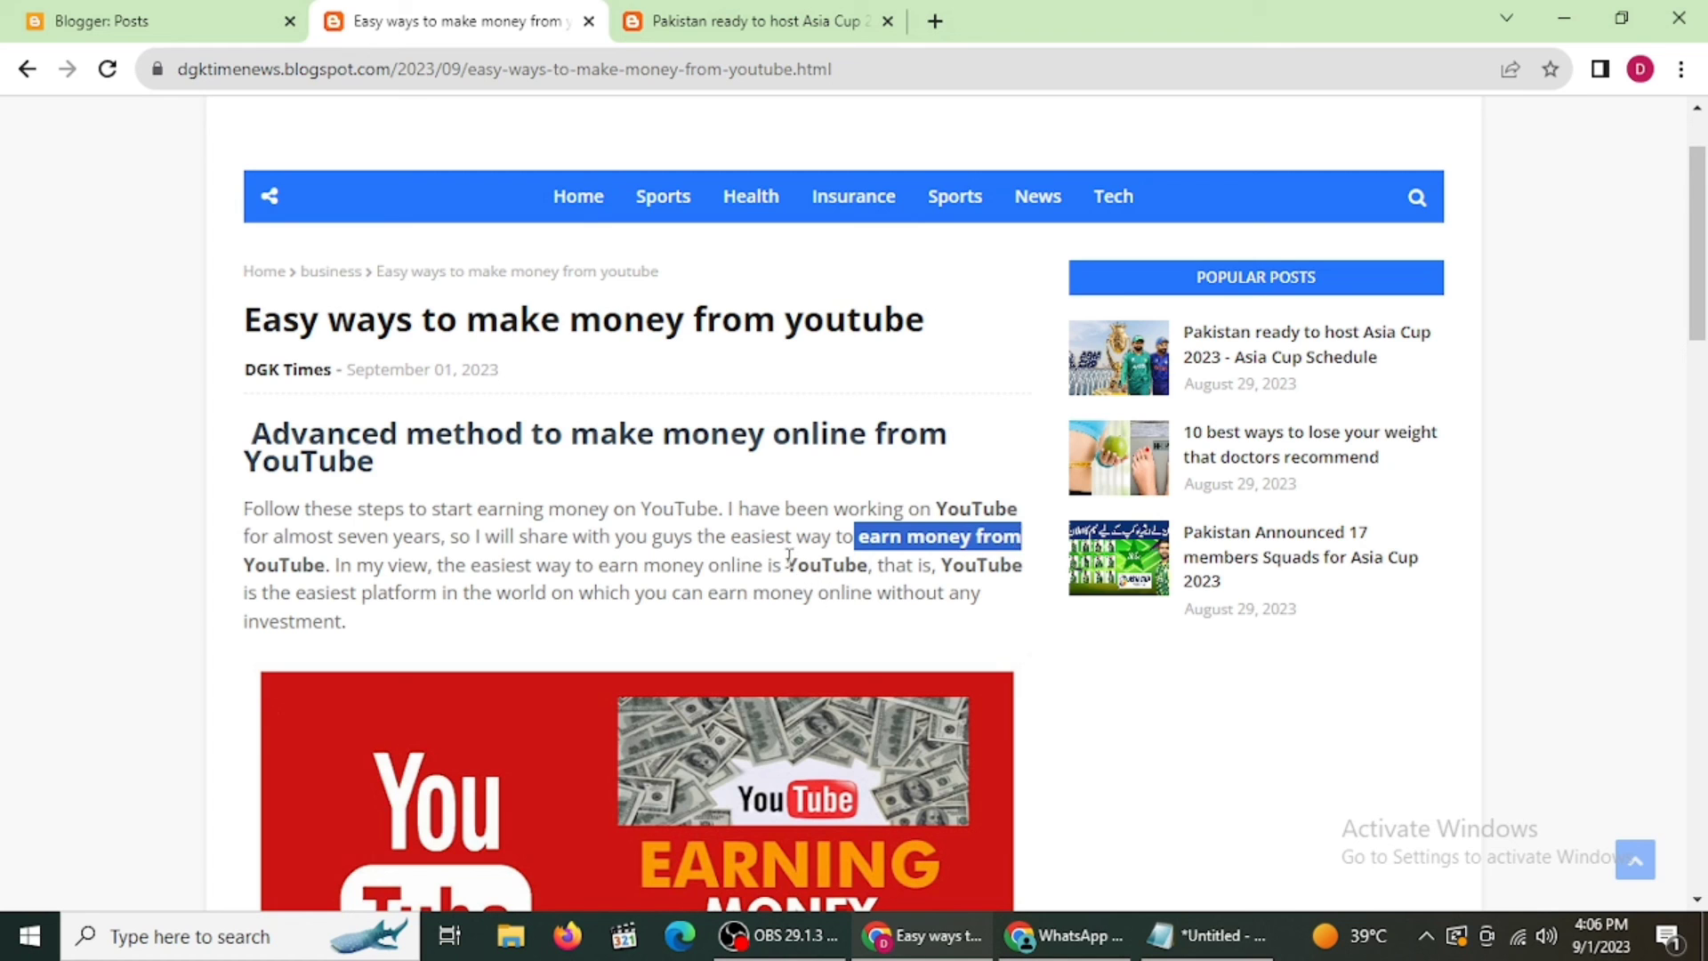
drag(788, 562, 870, 565)
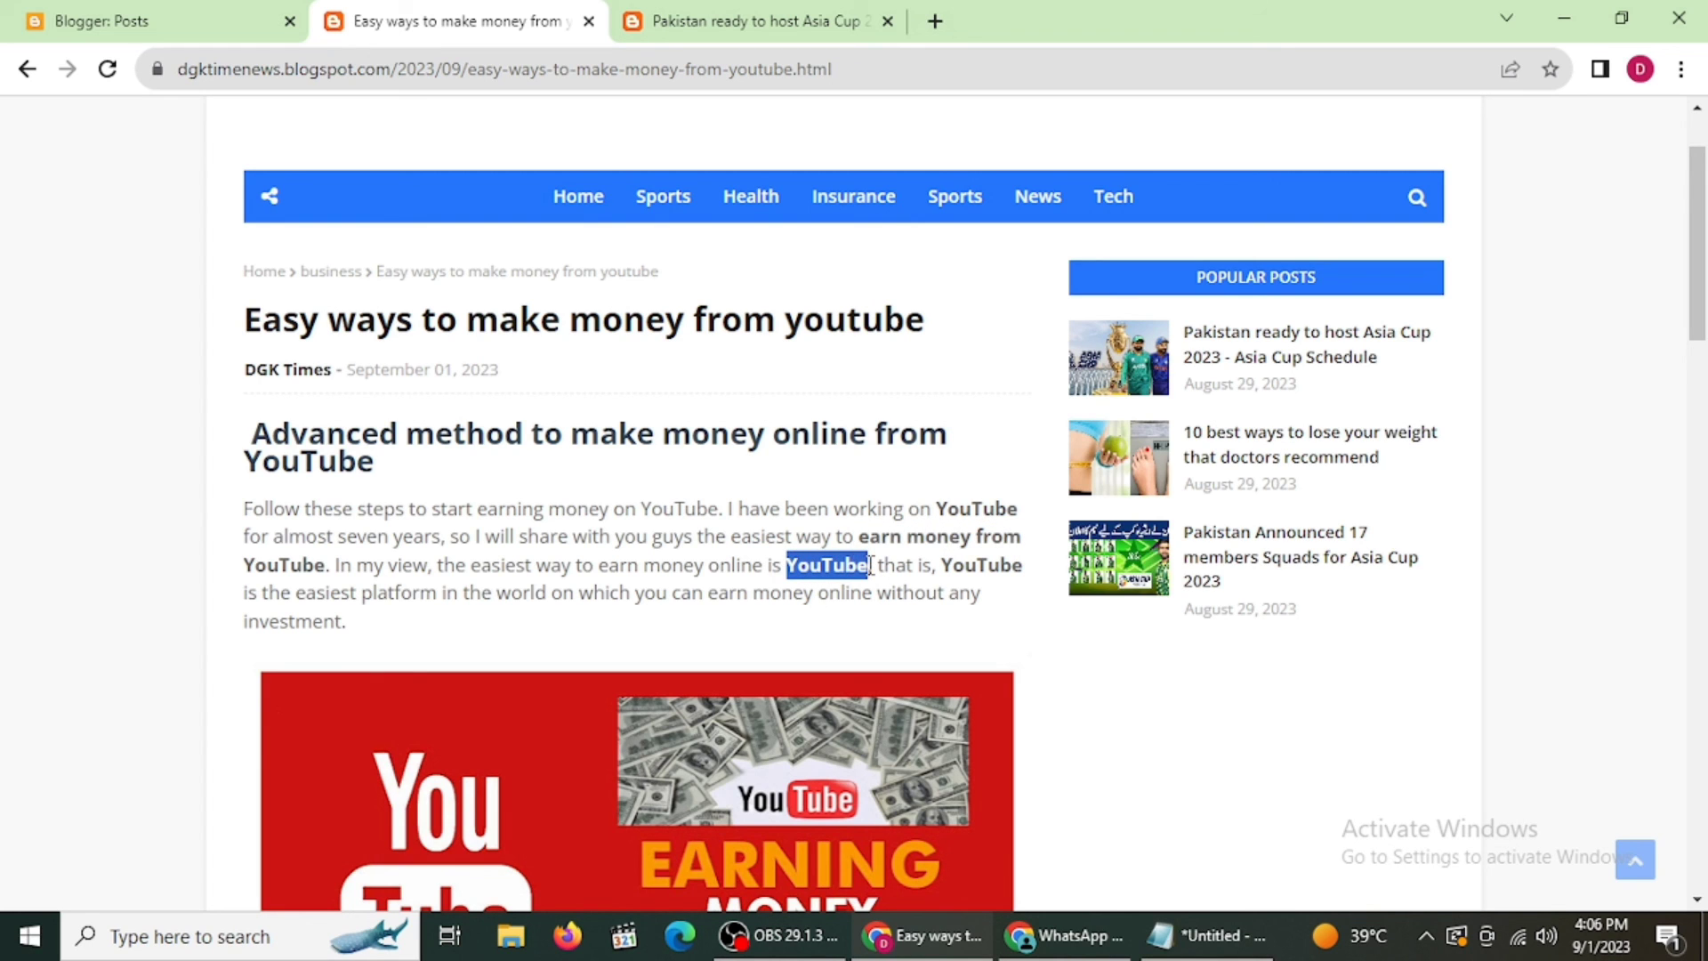
- Check the bold keywords in the published post's paragraphs from below the image to the end of the article
drag(1697, 322, 1702, 519)
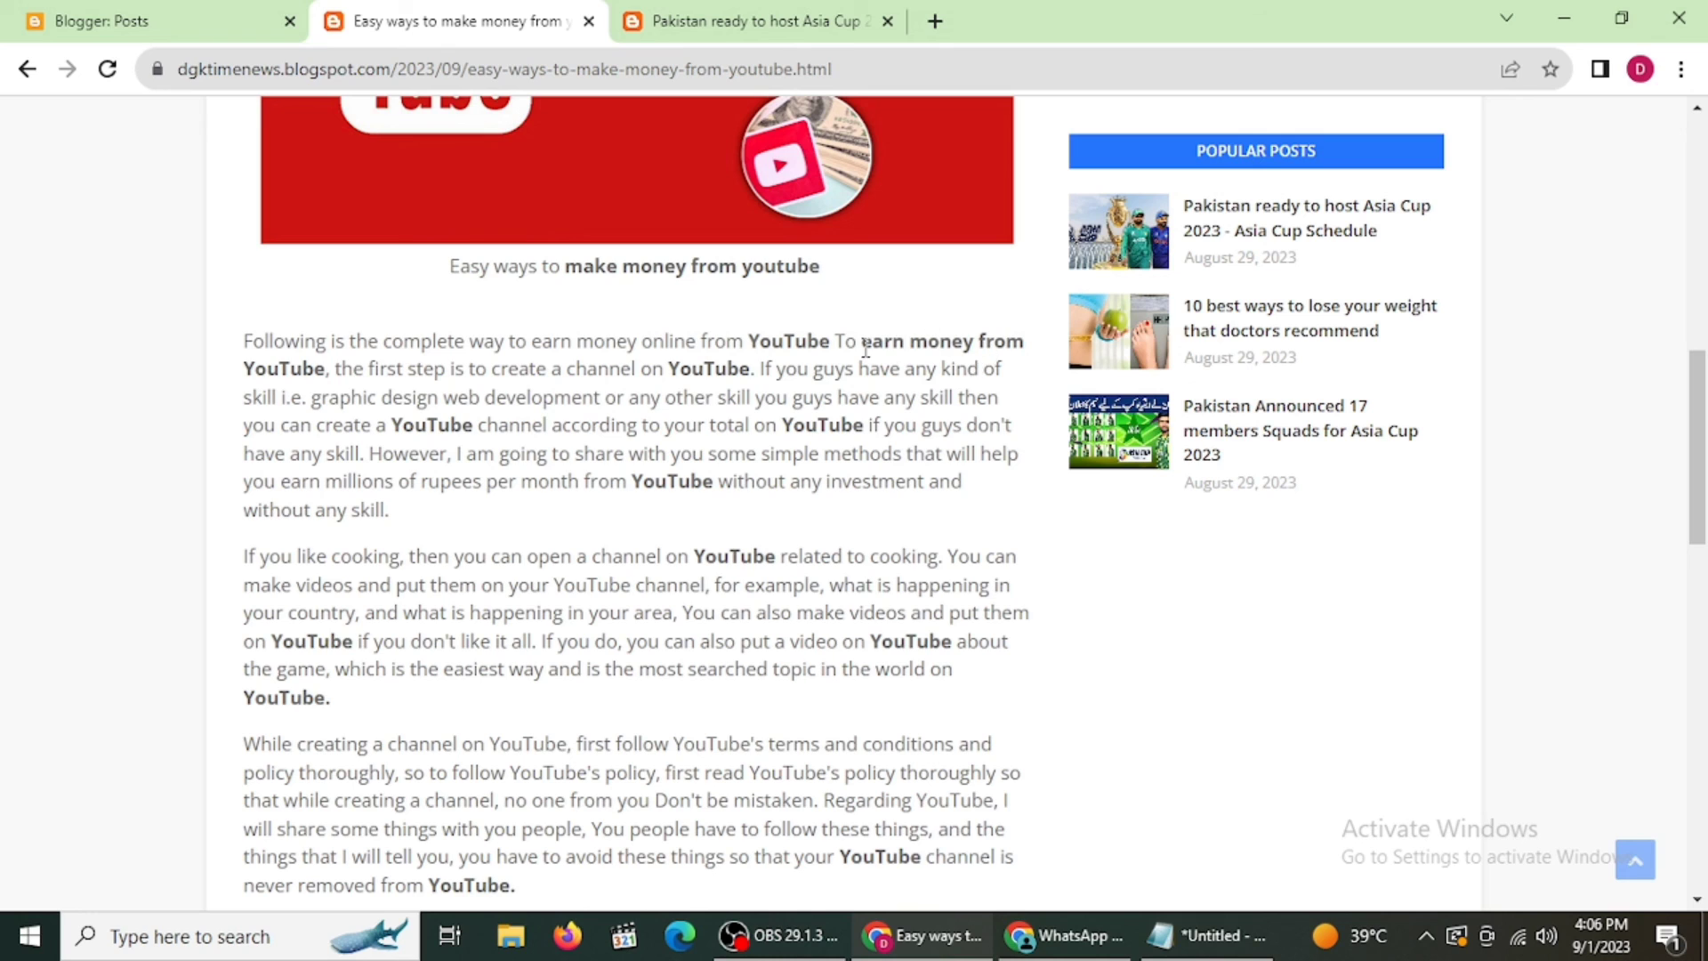
drag(861, 345, 1013, 342)
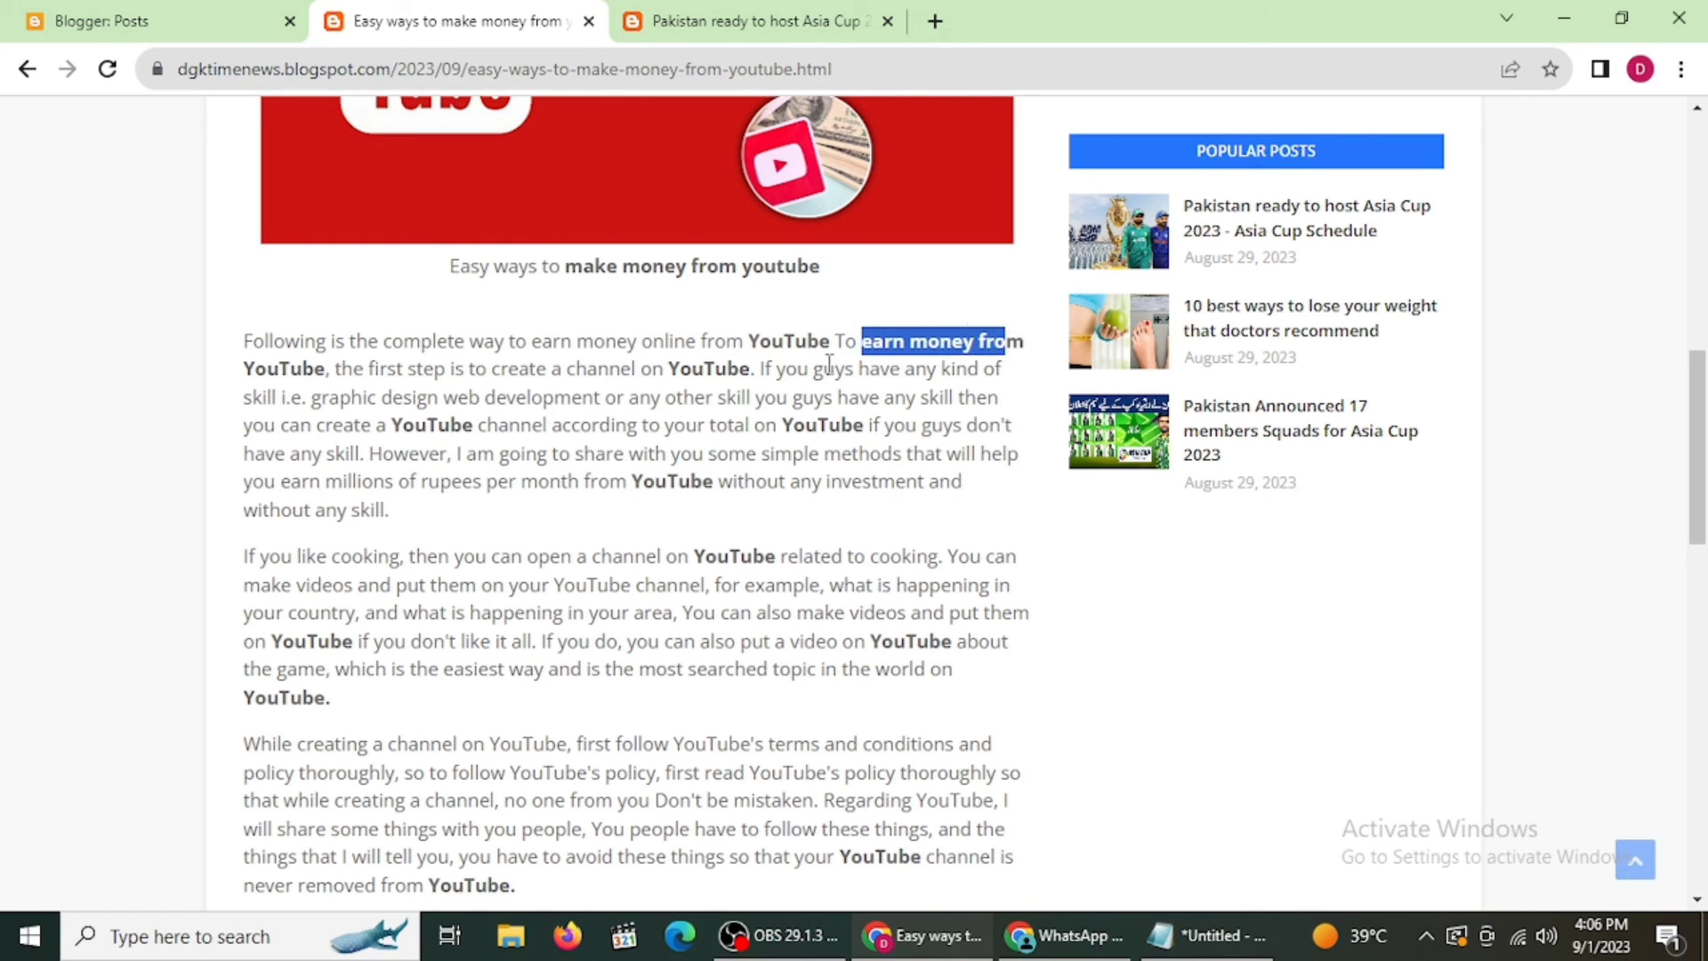
drag(784, 426, 883, 425)
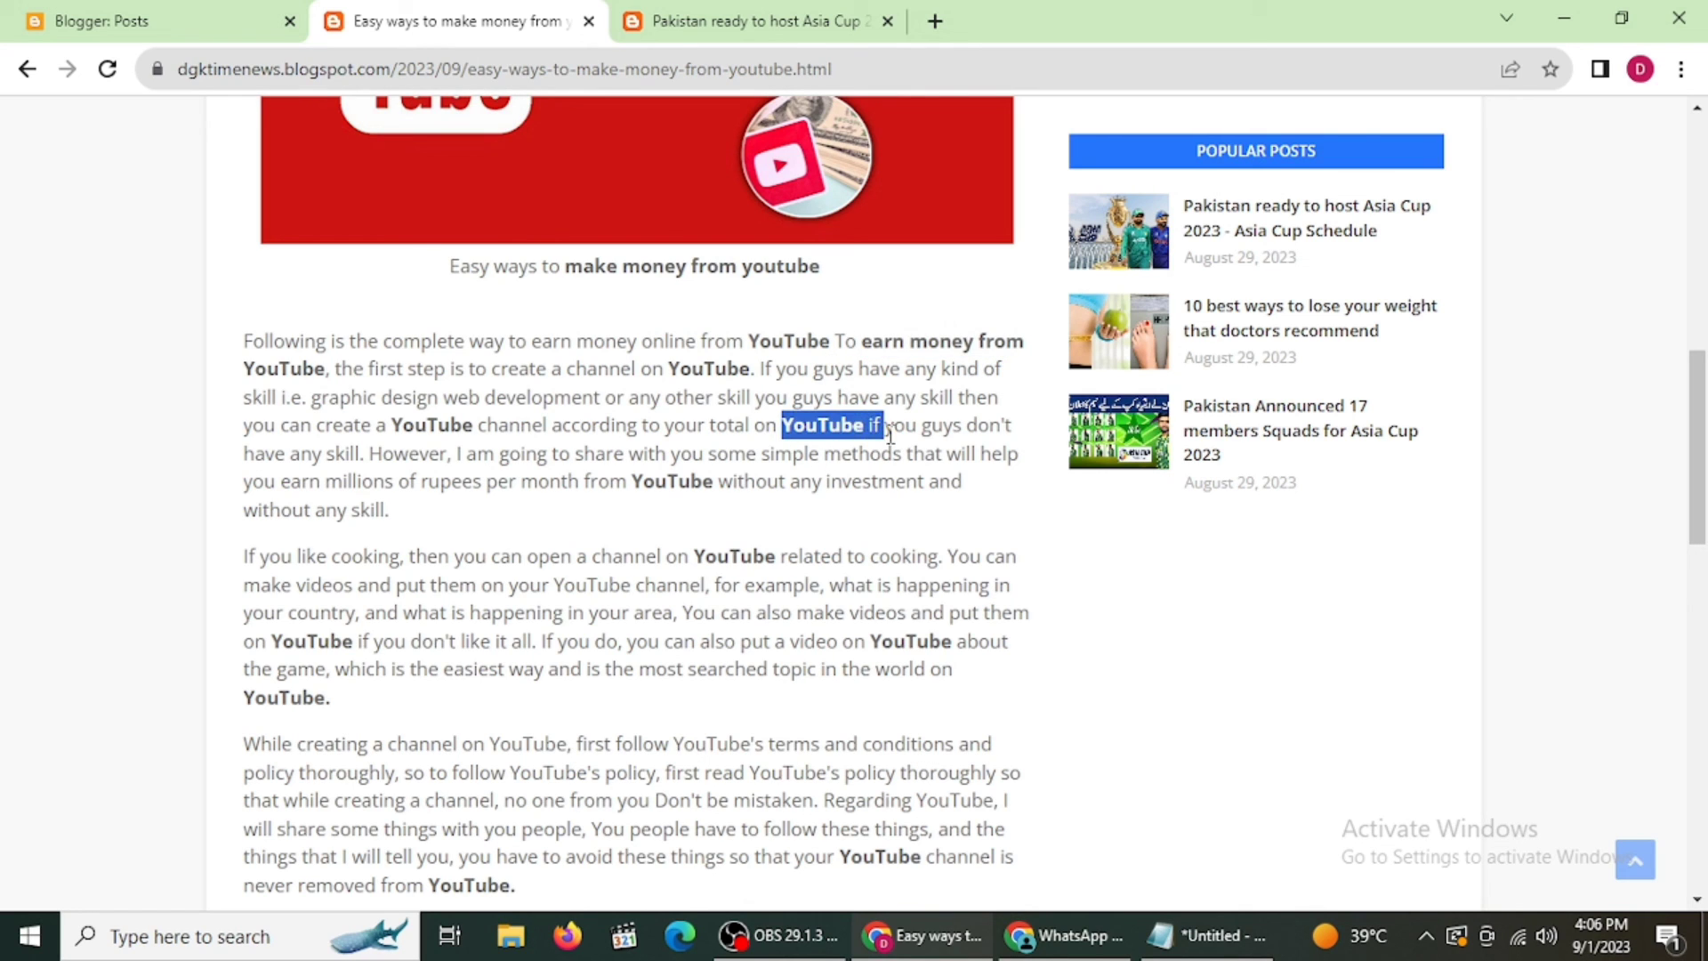
drag(1701, 378, 1702, 522)
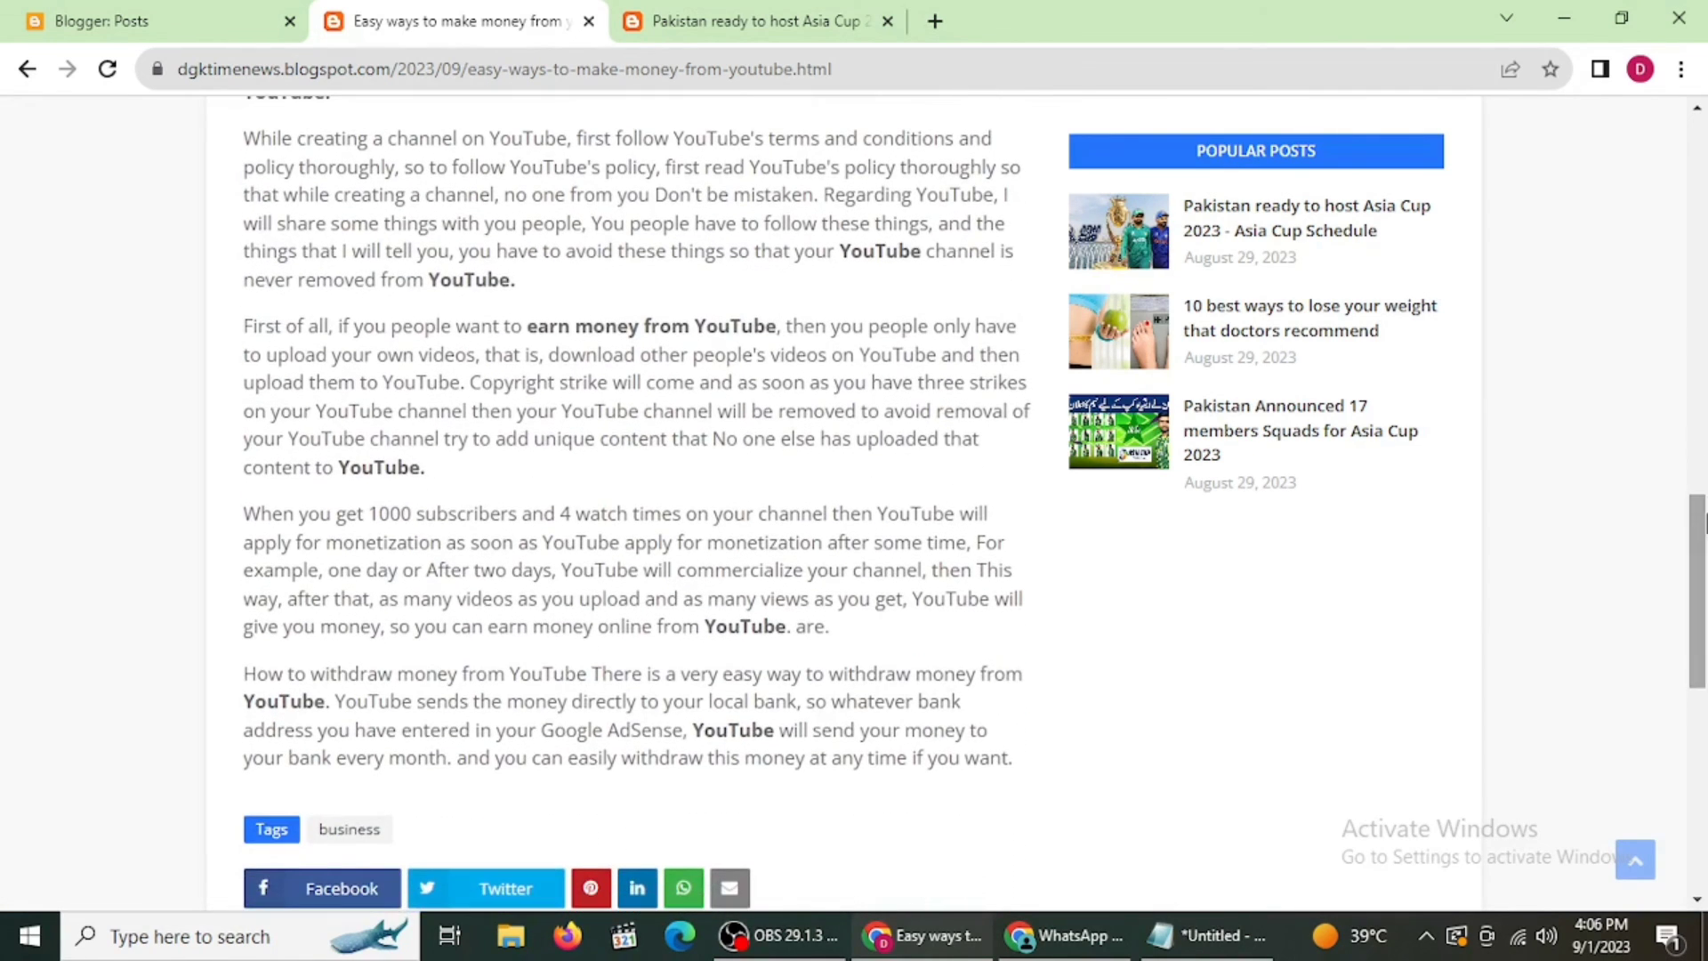